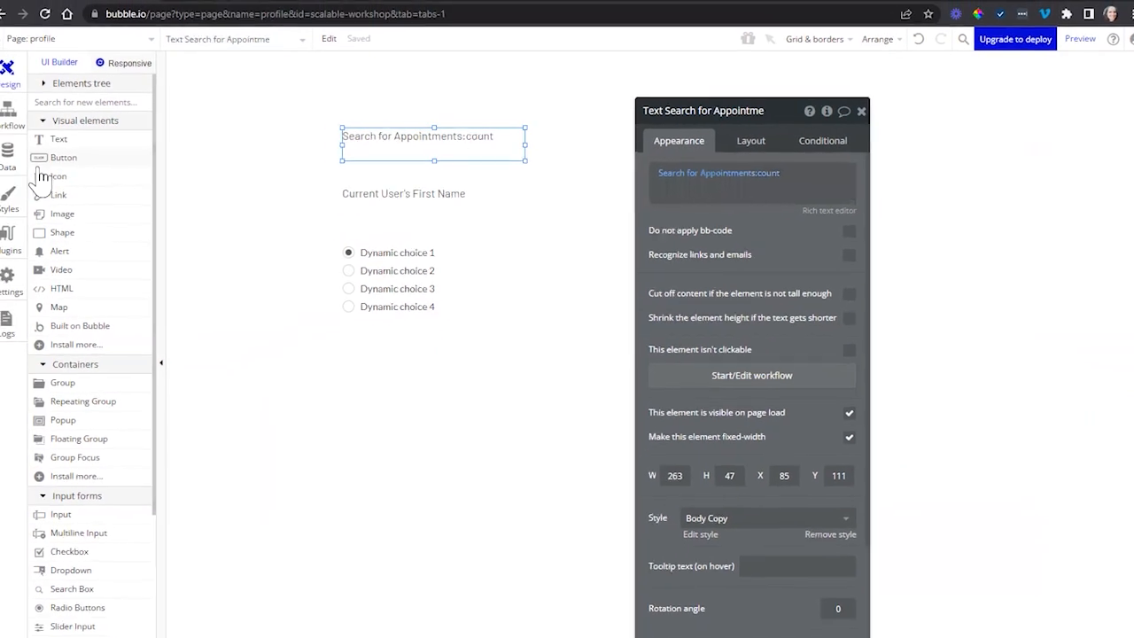
# - Delete the Appointment custom data type and check the appointment count text on the profile page
pyautogui.click(11, 159)
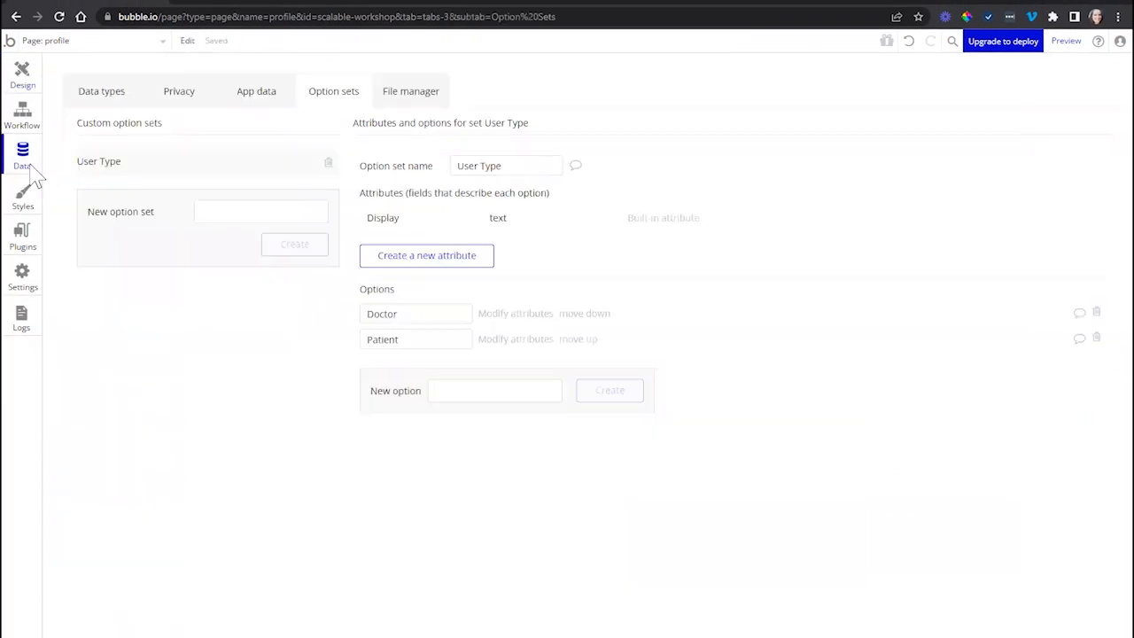
pyautogui.click(122, 96)
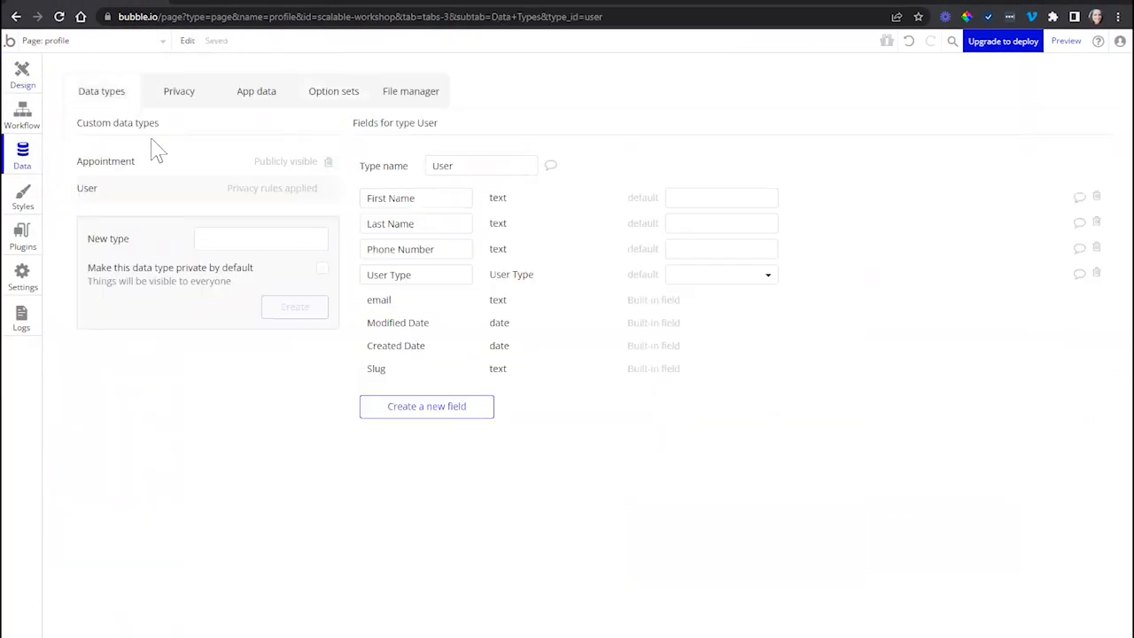
pyautogui.click(328, 164)
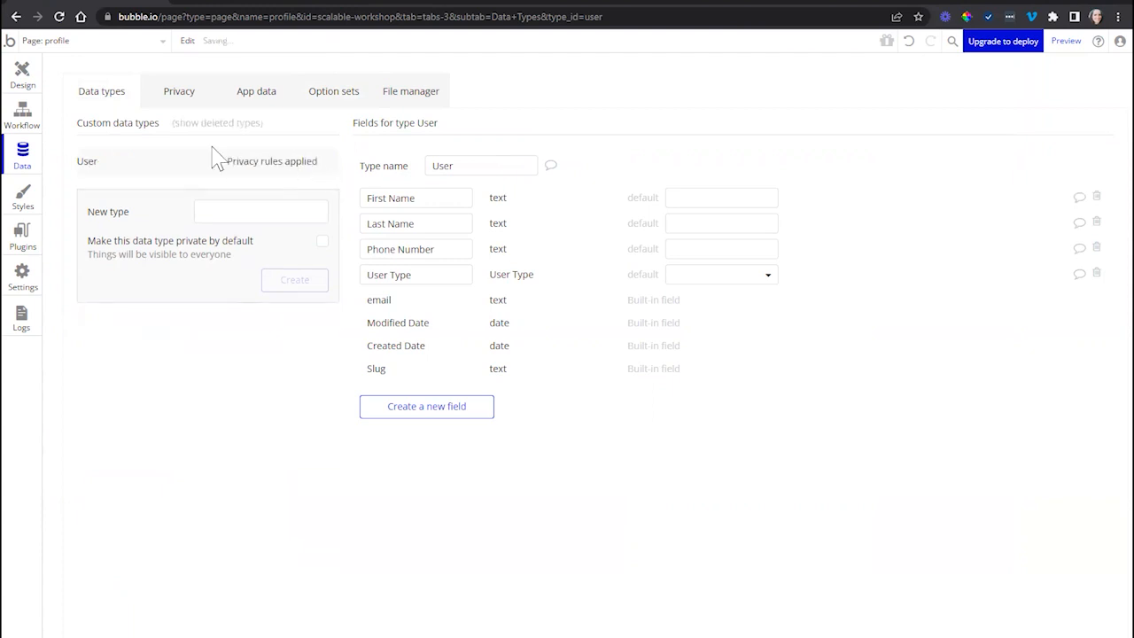
pyautogui.click(22, 82)
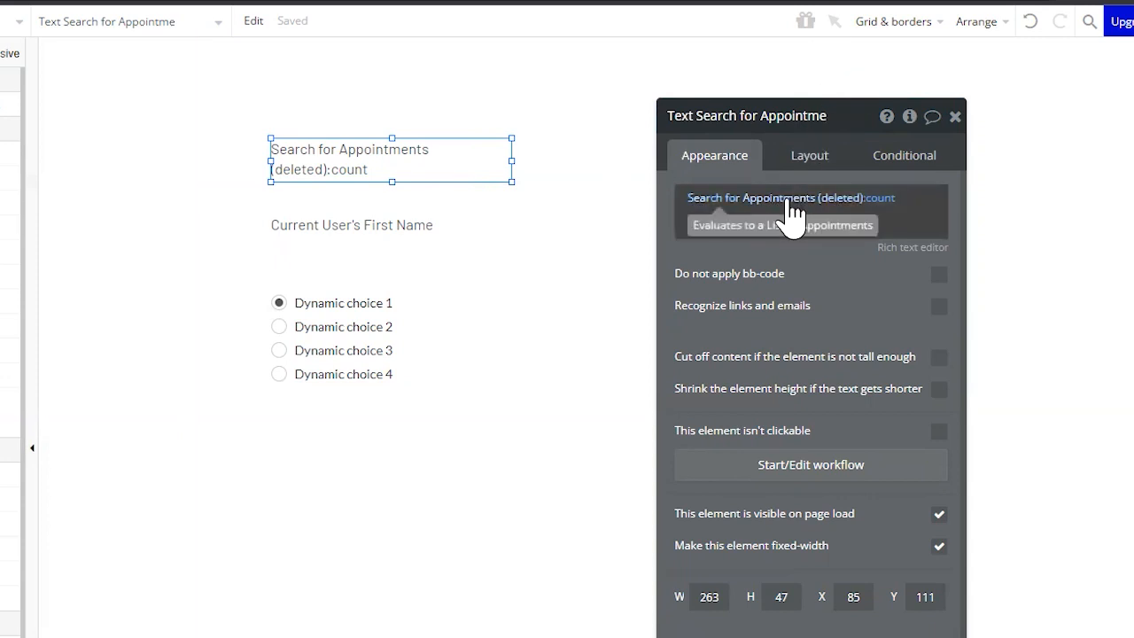
# - Restore the deleted Appointment data type and recheck the appointment count expression on the page
pyautogui.click(28, 161)
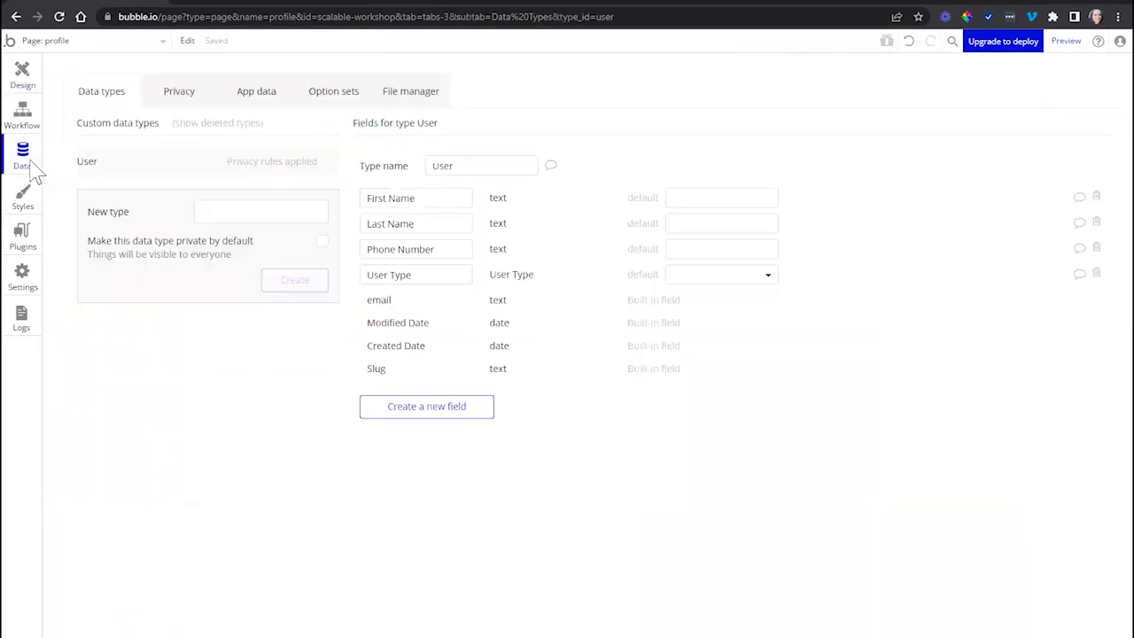
pyautogui.click(203, 125)
pyautogui.click(301, 190)
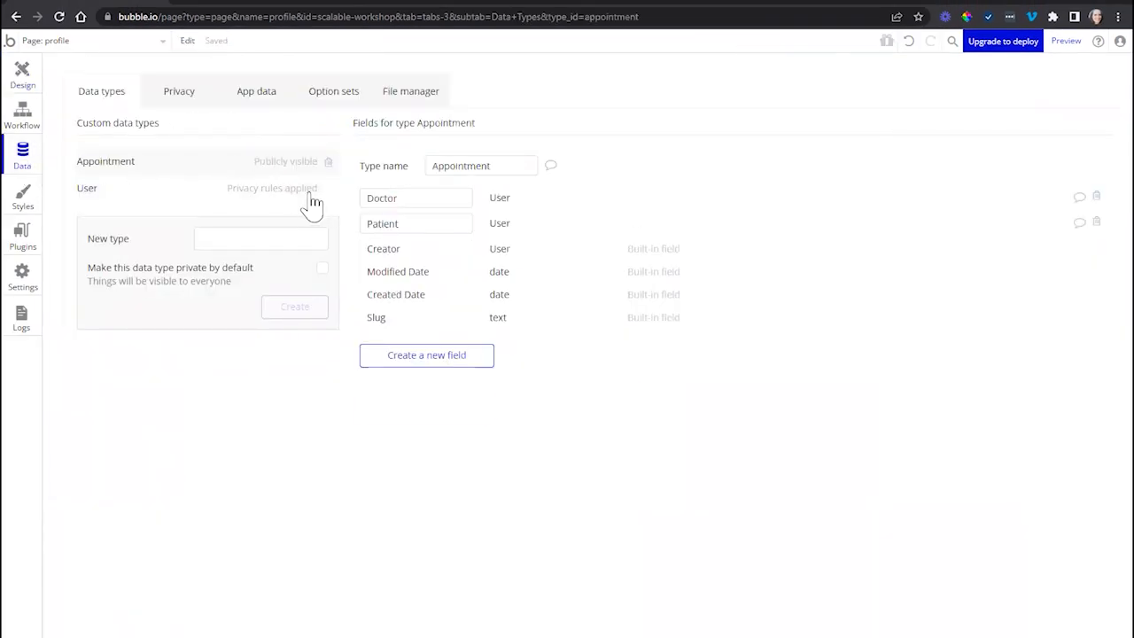
pyautogui.click(23, 76)
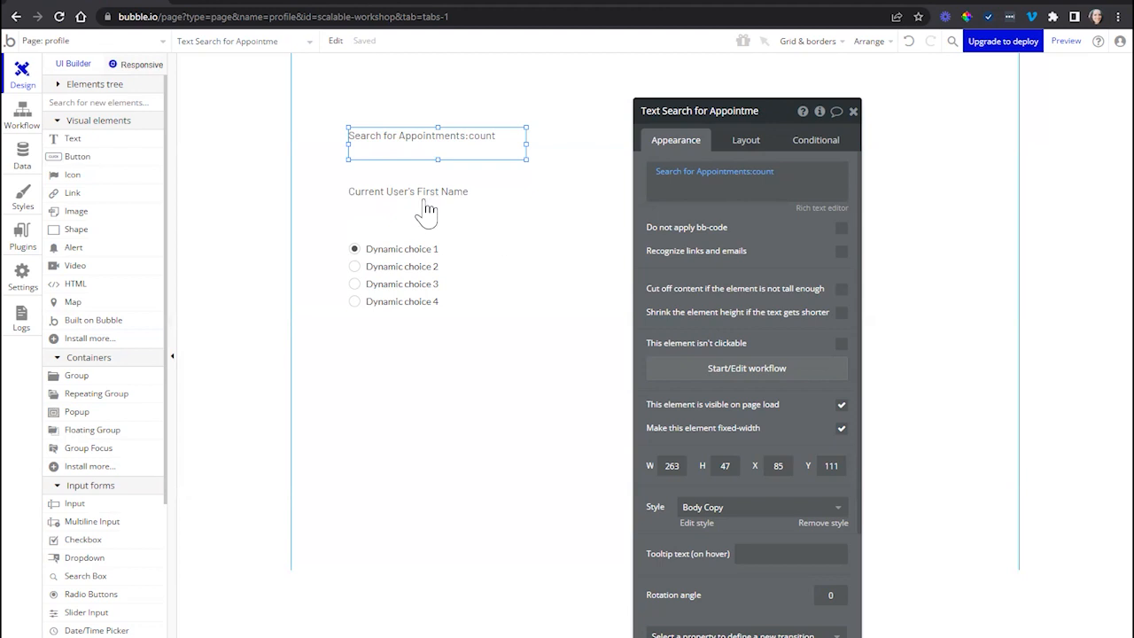
pyautogui.moveTo(730, 182)
# - Inspect the dynamic expression of the Current User's First Name text element
pyautogui.click(543, 187)
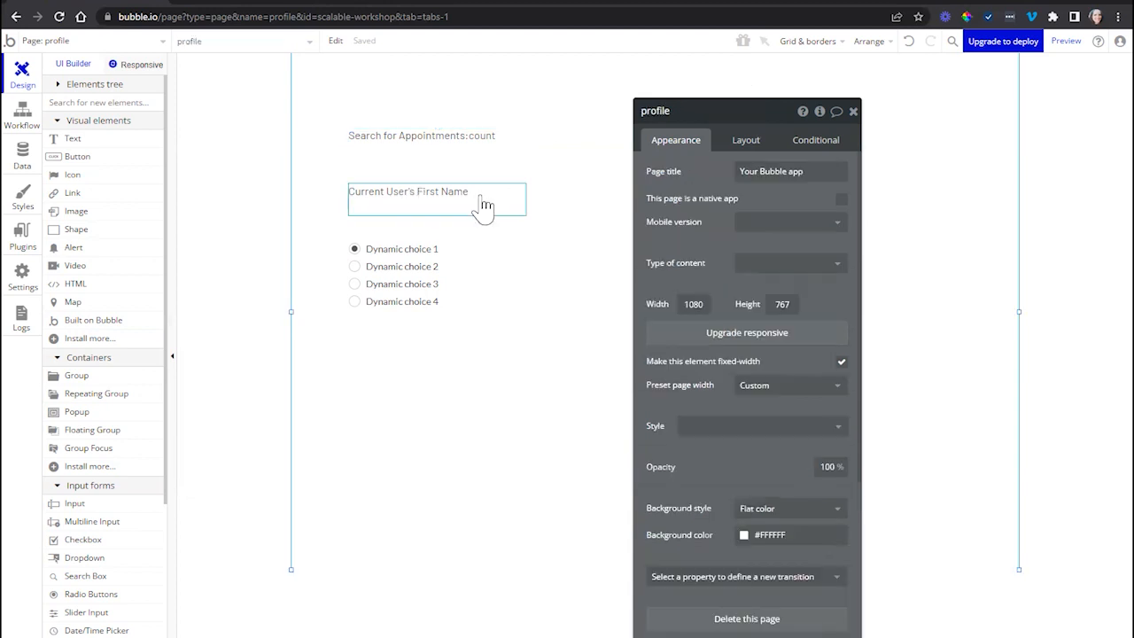
pyautogui.click(483, 198)
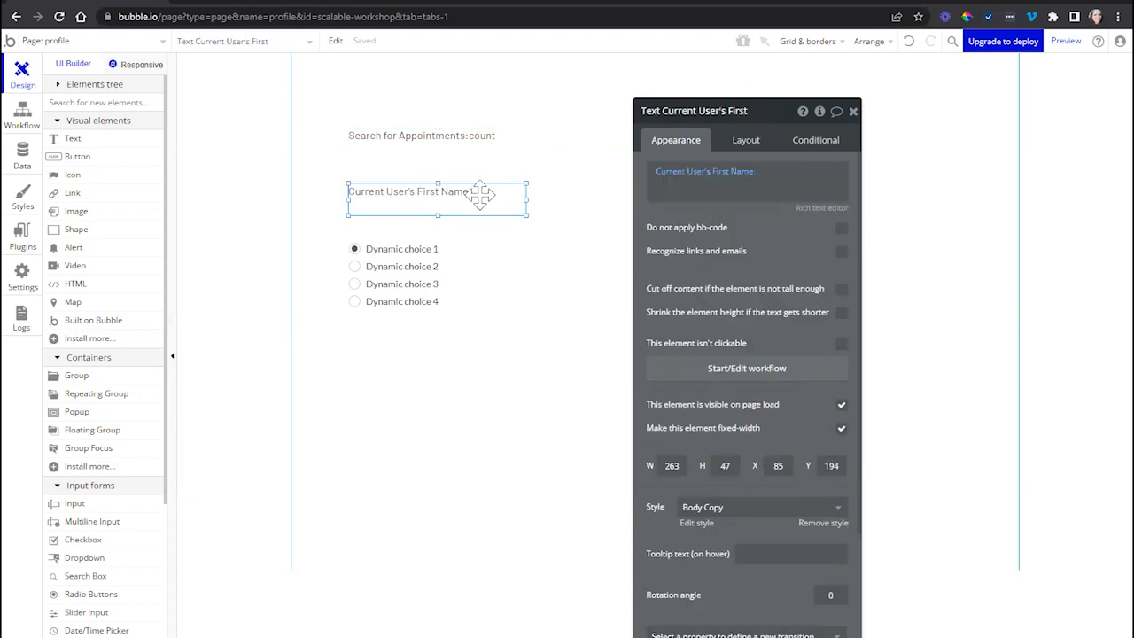
pyautogui.moveTo(683, 183)
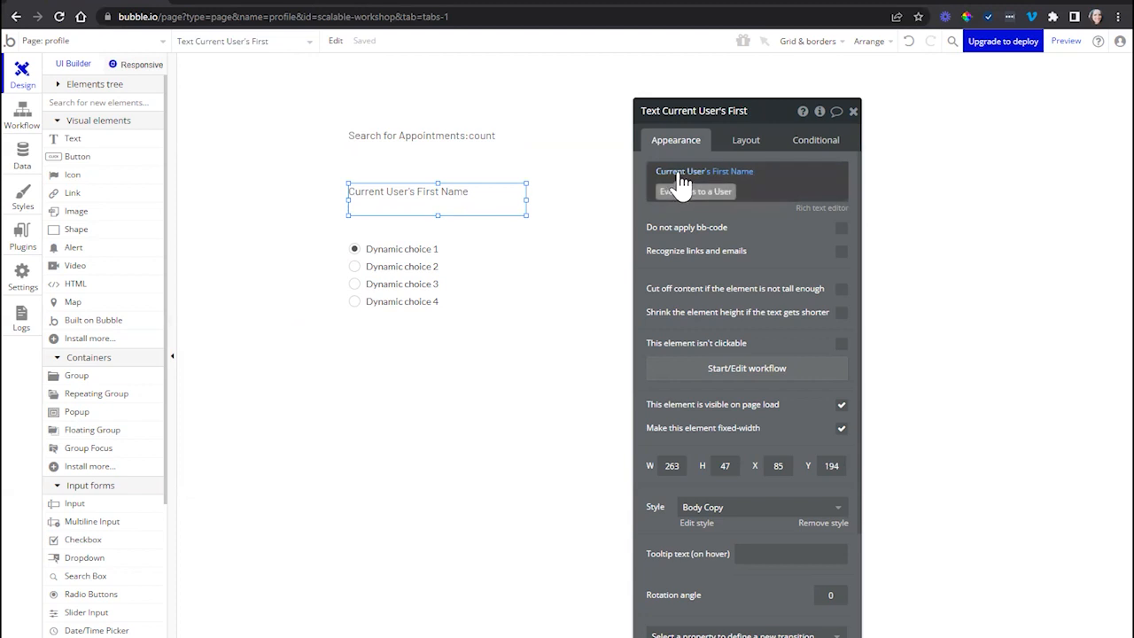
# - Delete the First Name field from the User data type and check the page text that references it
pyautogui.click(23, 156)
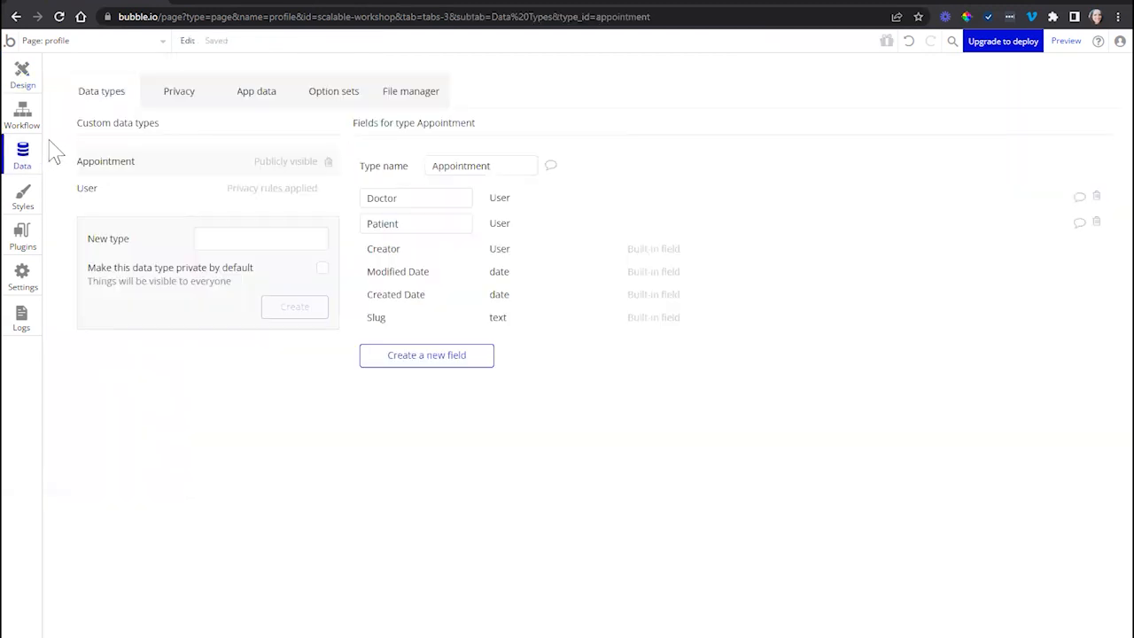
pyautogui.click(88, 190)
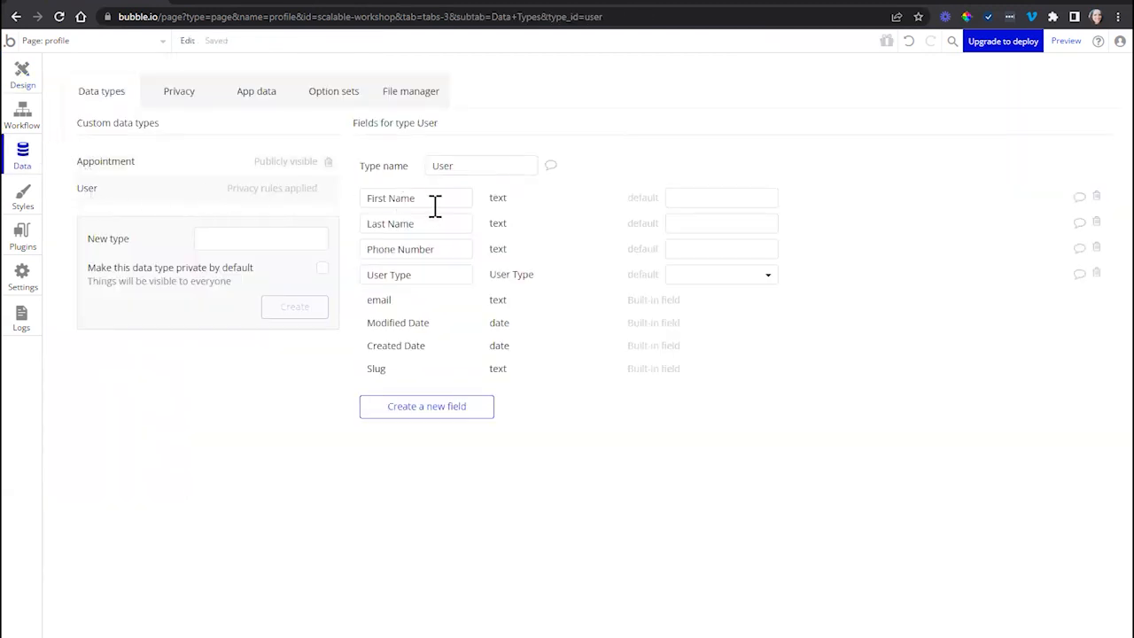
pyautogui.moveTo(435, 206); pyautogui.dragTo(370, 203)
pyautogui.click(1098, 199)
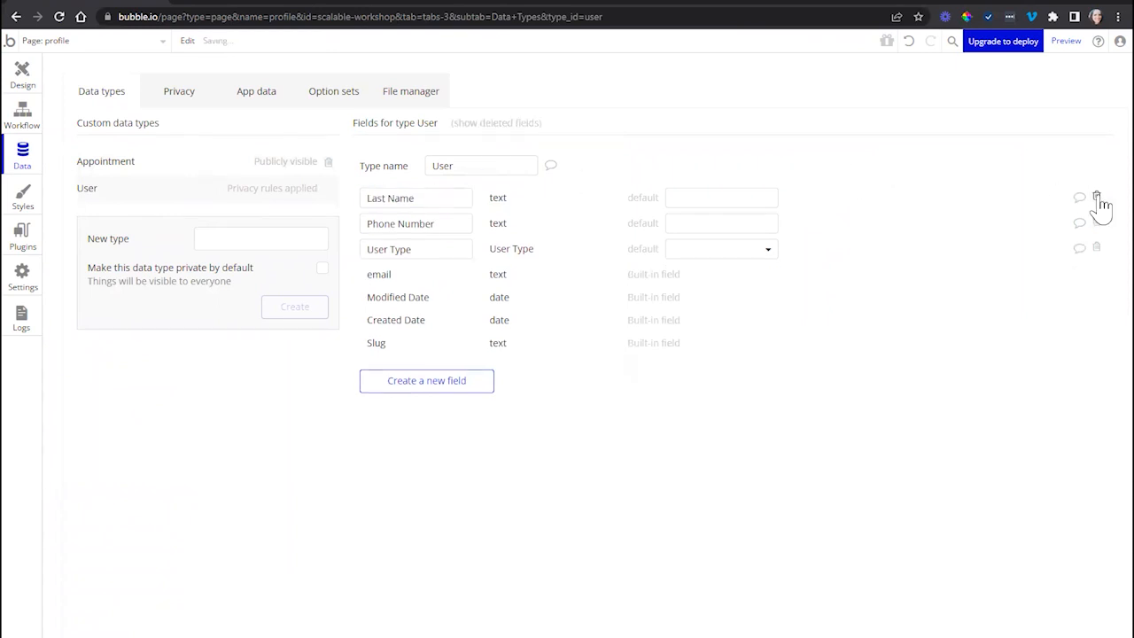
pyautogui.click(22, 76)
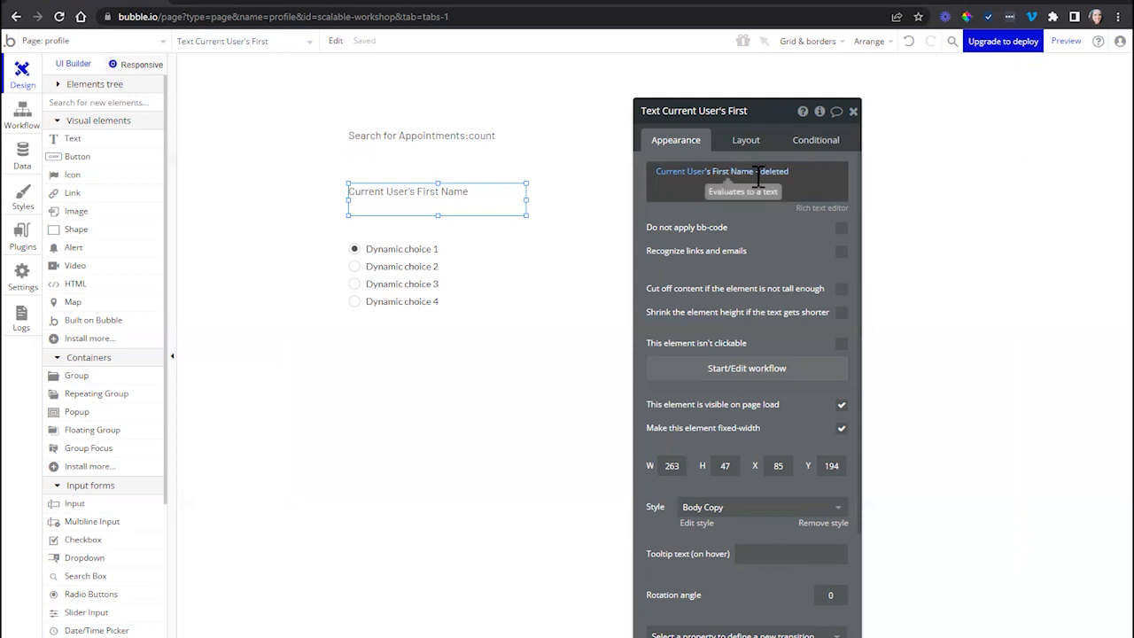
# - Reveal the User type's deleted fields and restore the First Name field
pyautogui.click(23, 160)
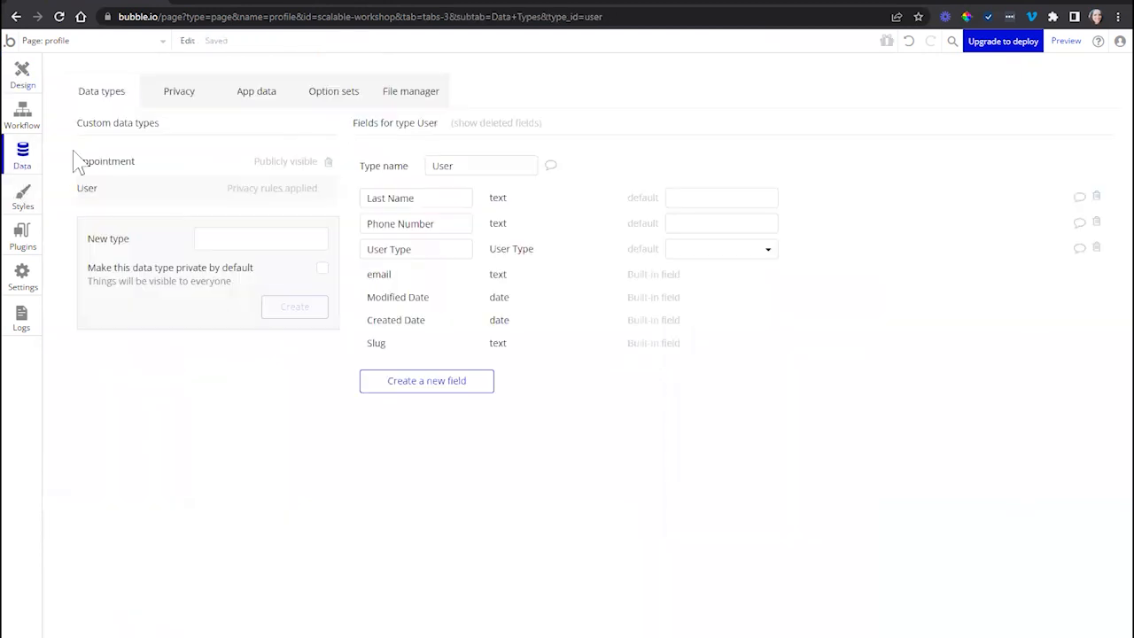
pyautogui.click(512, 124)
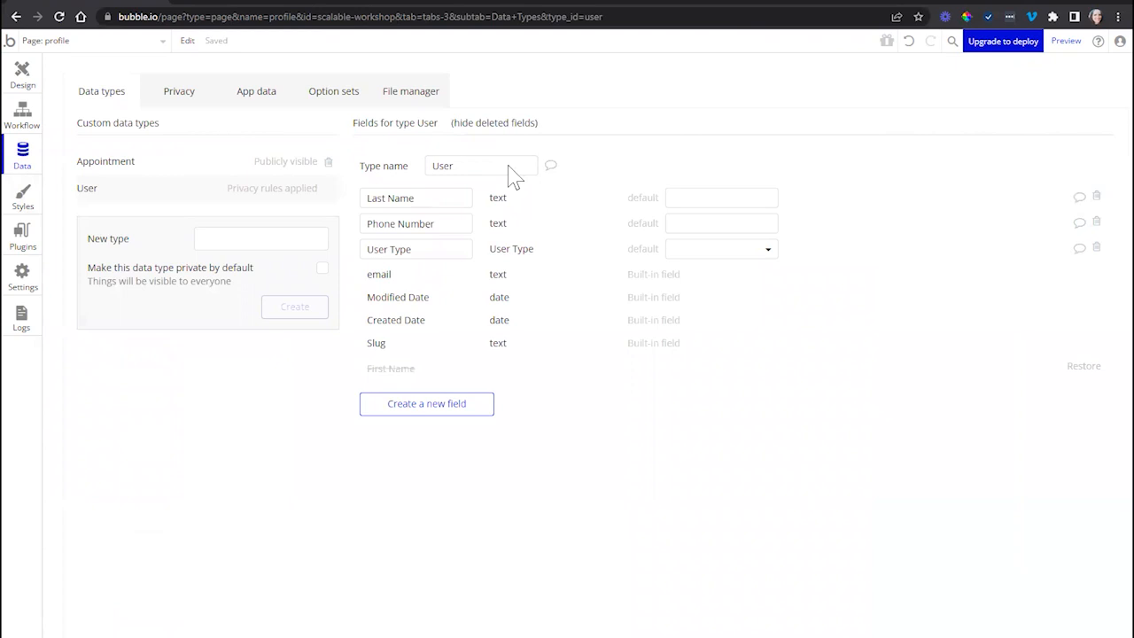
pyautogui.click(1081, 368)
# - Inspect the radio buttons' choices source, delete the User Type option set and show the deleted option sets
pyautogui.click(22, 74)
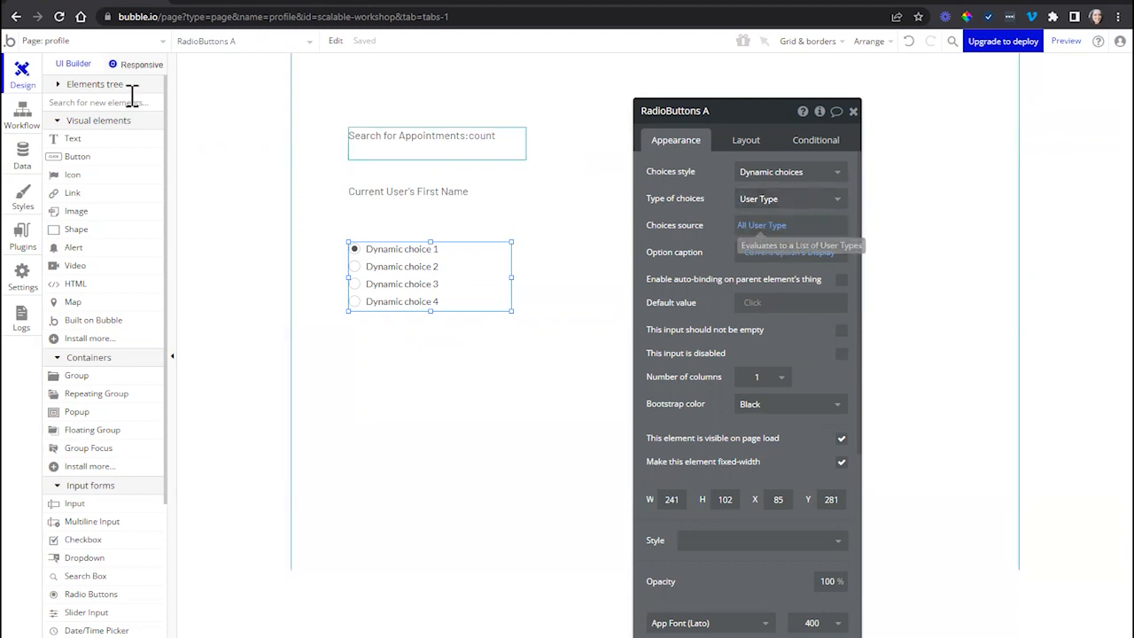
pyautogui.click(24, 168)
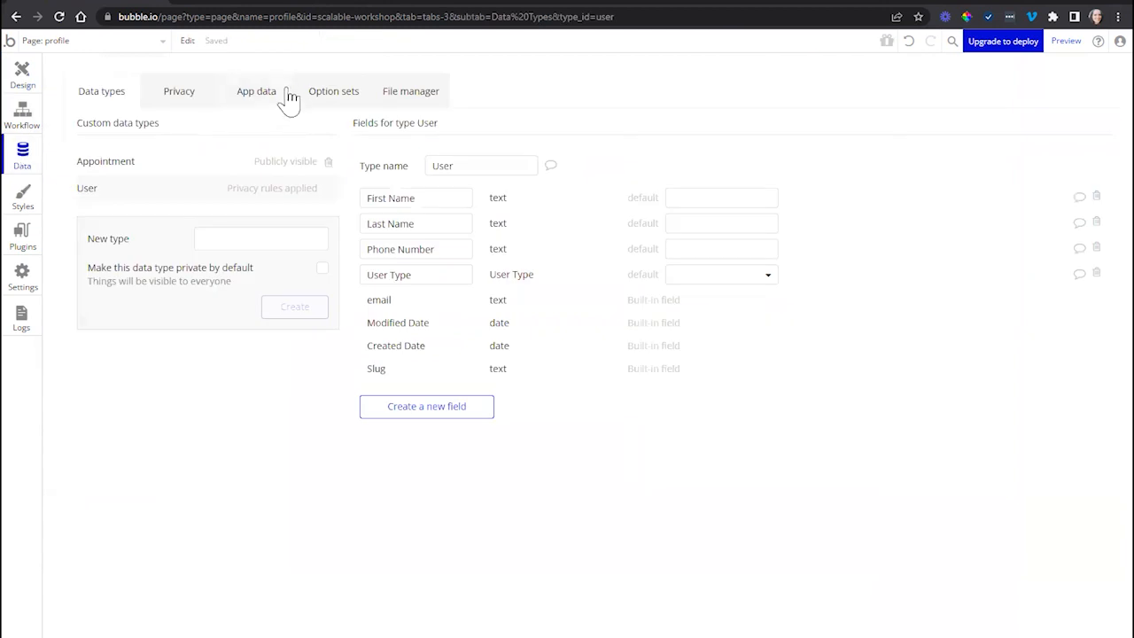
pyautogui.click(328, 100)
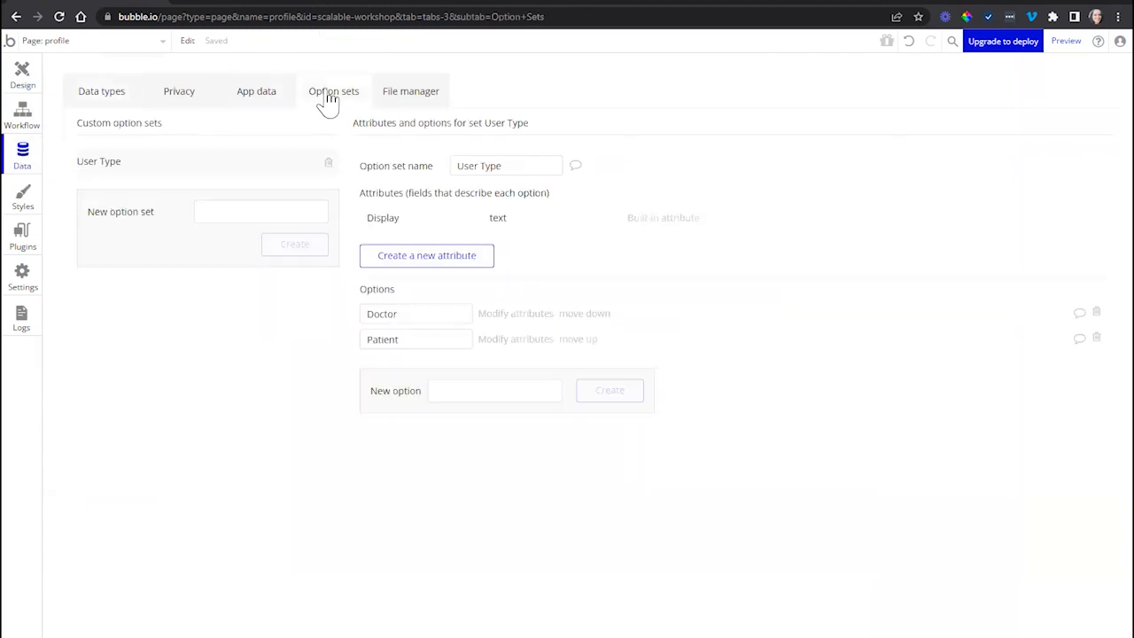
pyautogui.click(327, 167)
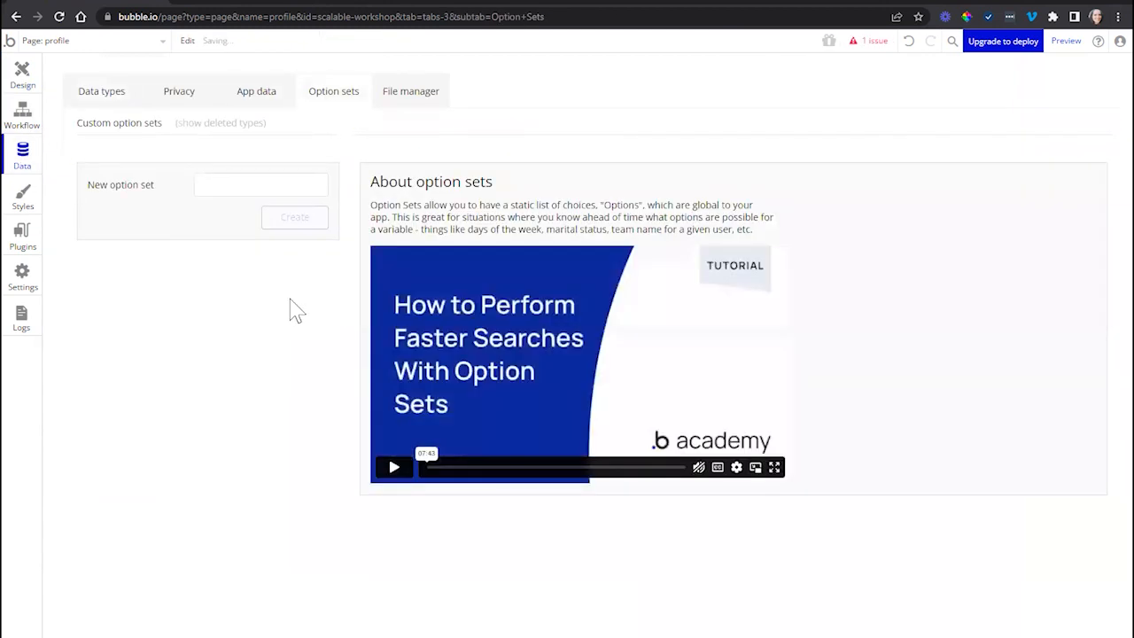
pyautogui.click(231, 124)
pyautogui.click(238, 124)
# - Examine the reported issue for RadioButtons A and the element's type of choices setting
pyautogui.click(23, 89)
pyautogui.moveTo(691, 277); pyautogui.dragTo(604, 288)
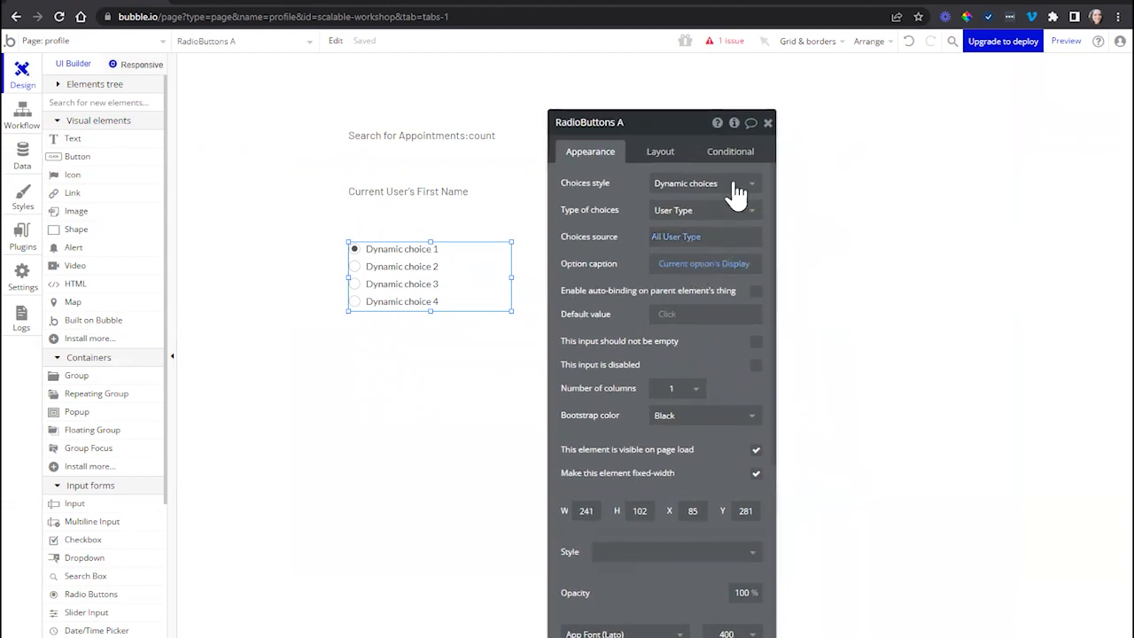
pyautogui.click(725, 41)
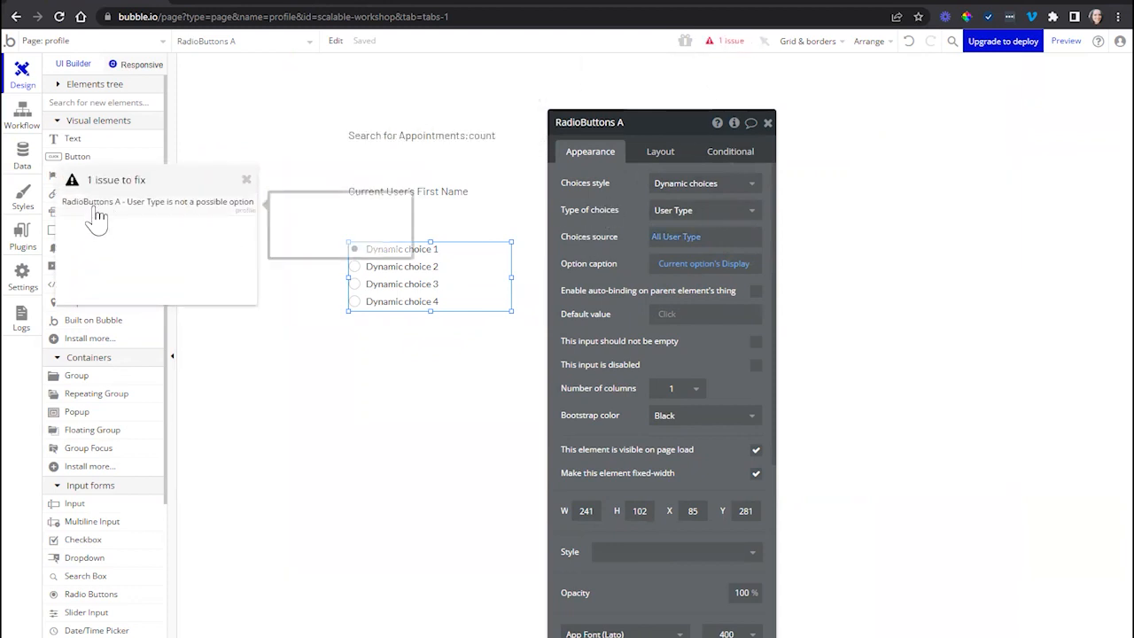
pyautogui.click(223, 223)
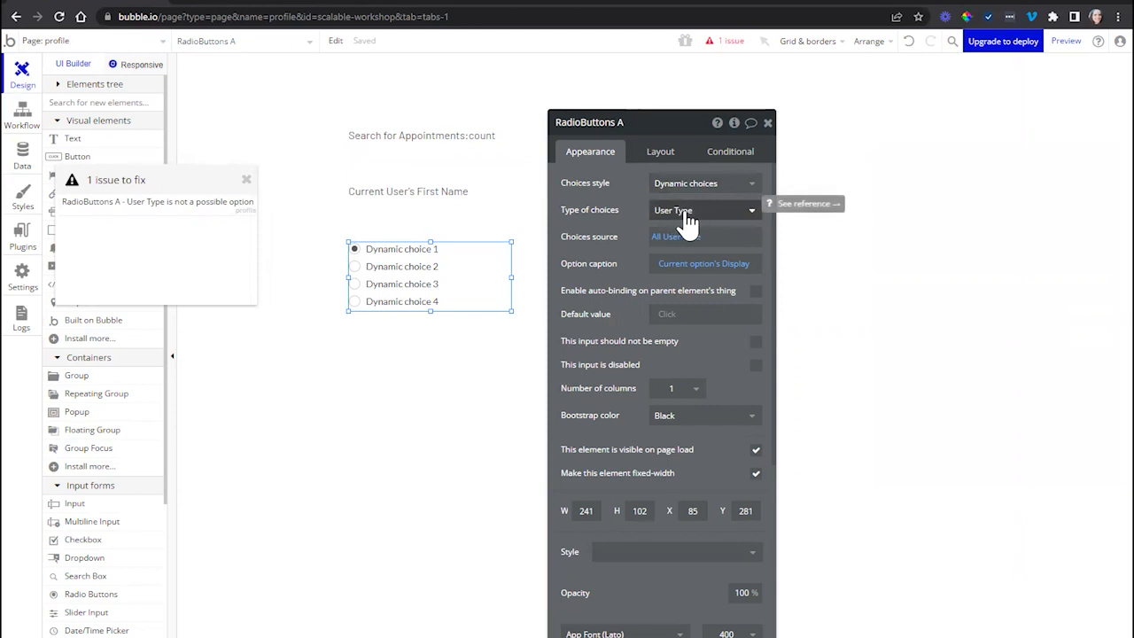
pyautogui.moveTo(587, 224); pyautogui.dragTo(567, 193)
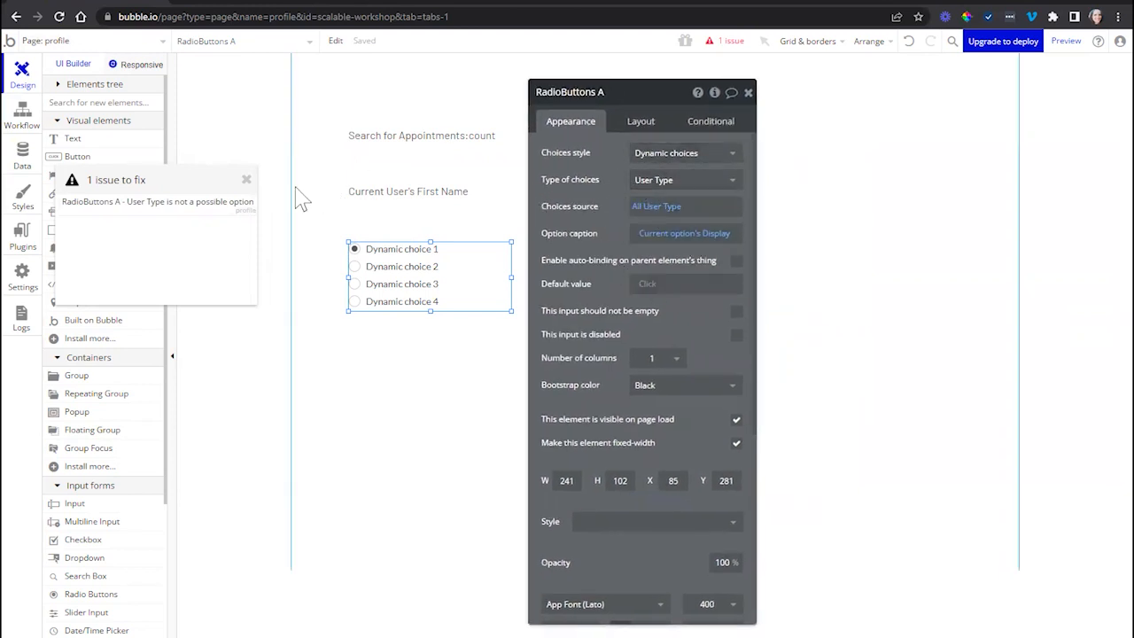
pyautogui.click(247, 181)
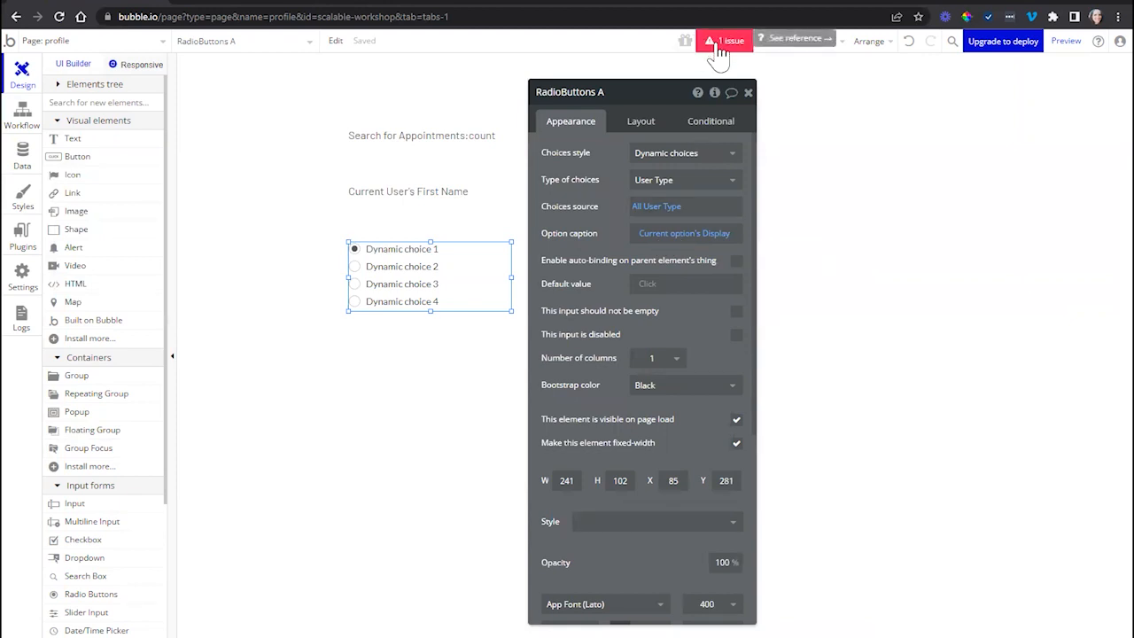
pyautogui.click(720, 44)
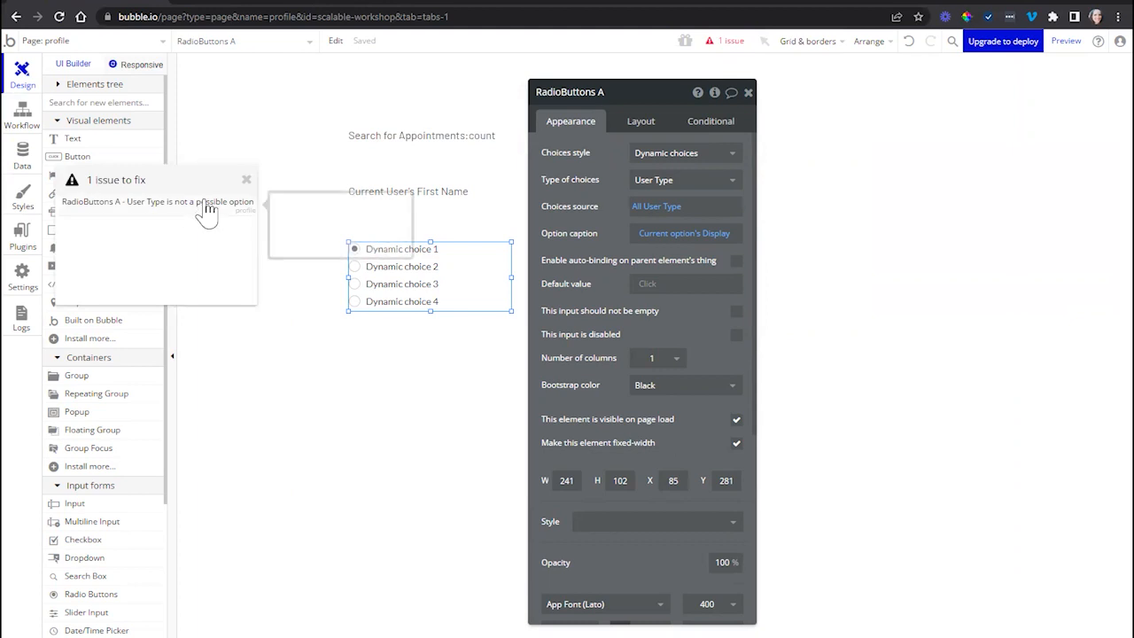
pyautogui.moveTo(89, 217)
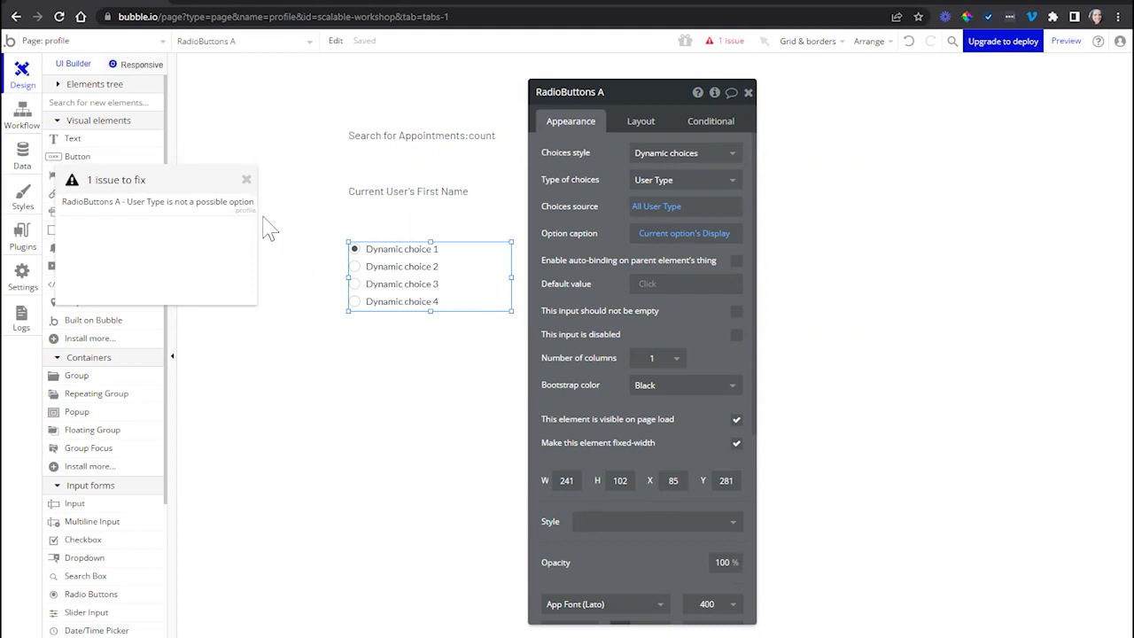
pyautogui.click(246, 186)
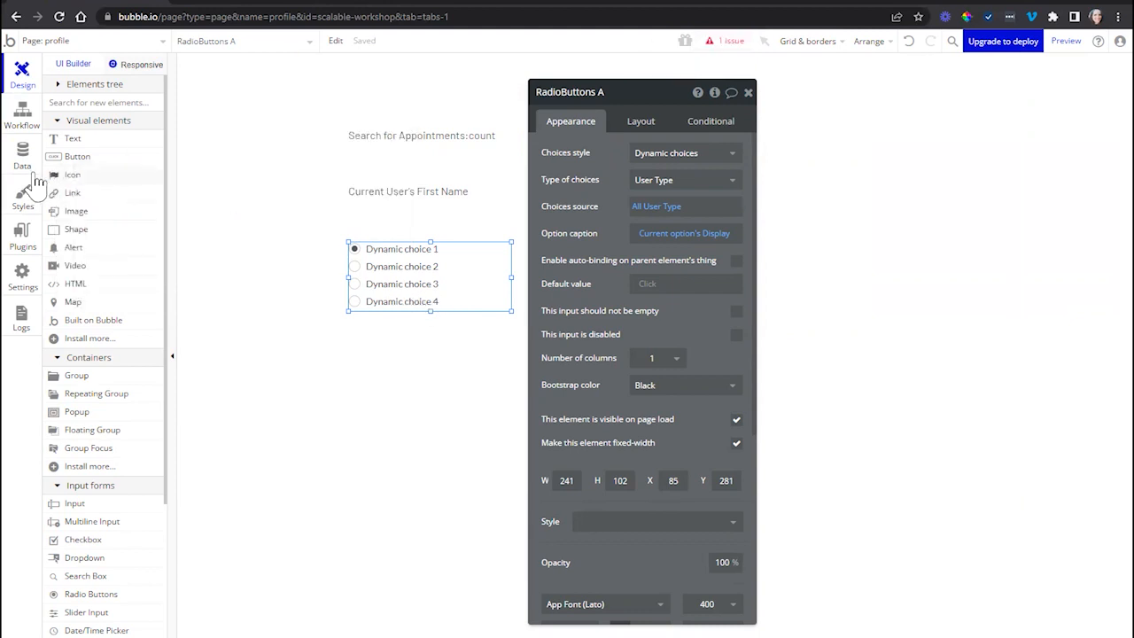
# - Restore the deleted User Type option set and review the fields of the User data type
pyautogui.click(26, 170)
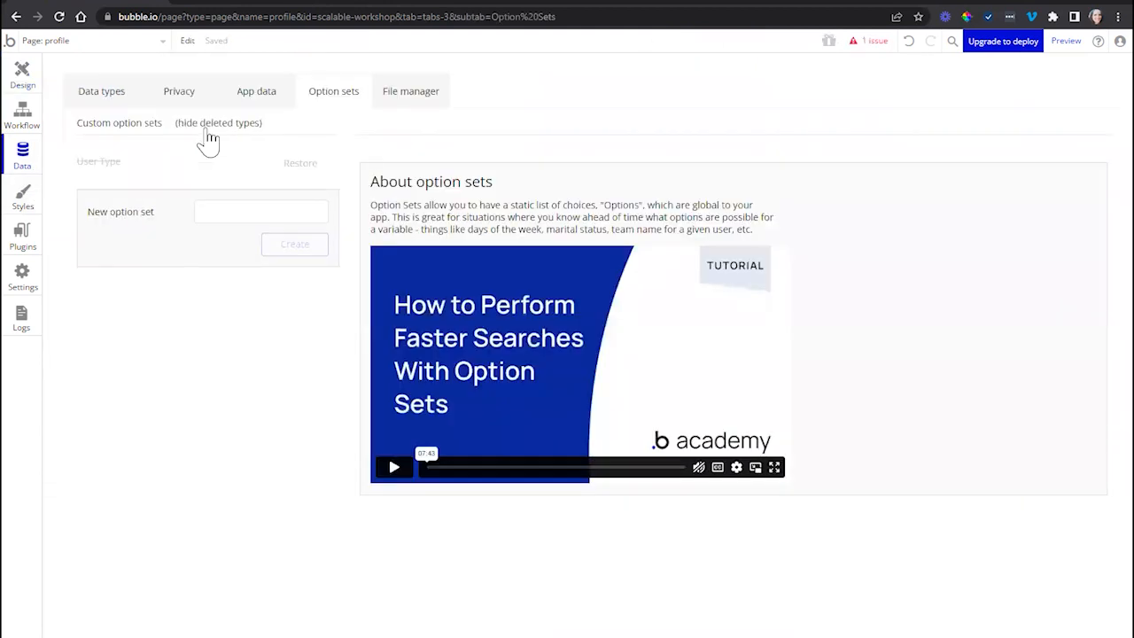
pyautogui.click(308, 178)
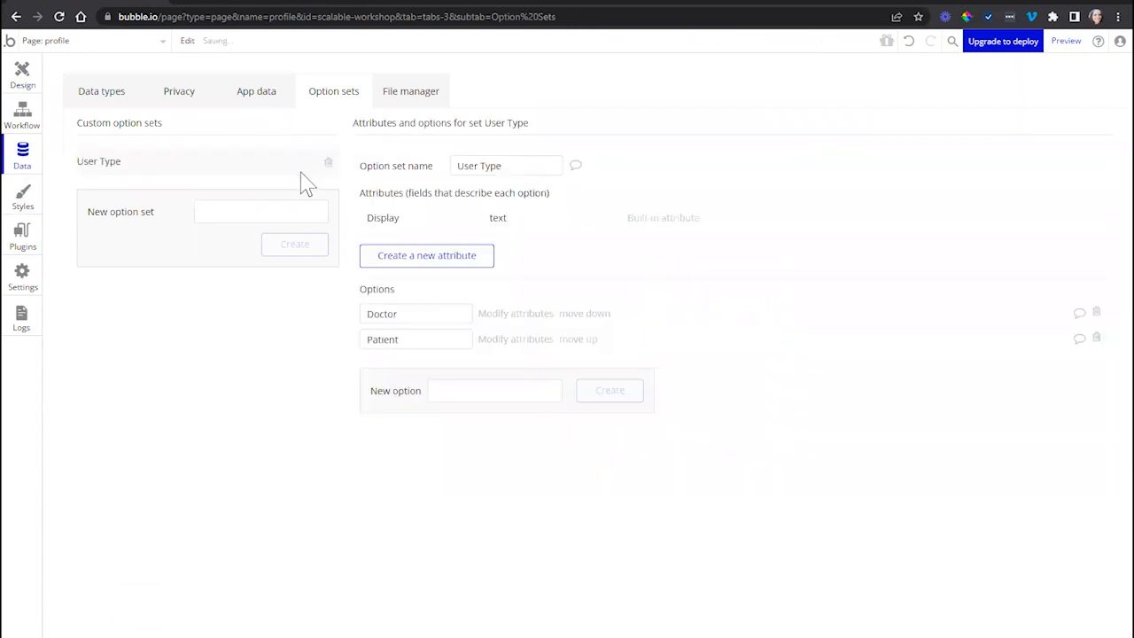
pyautogui.click(416, 338)
pyautogui.click(122, 102)
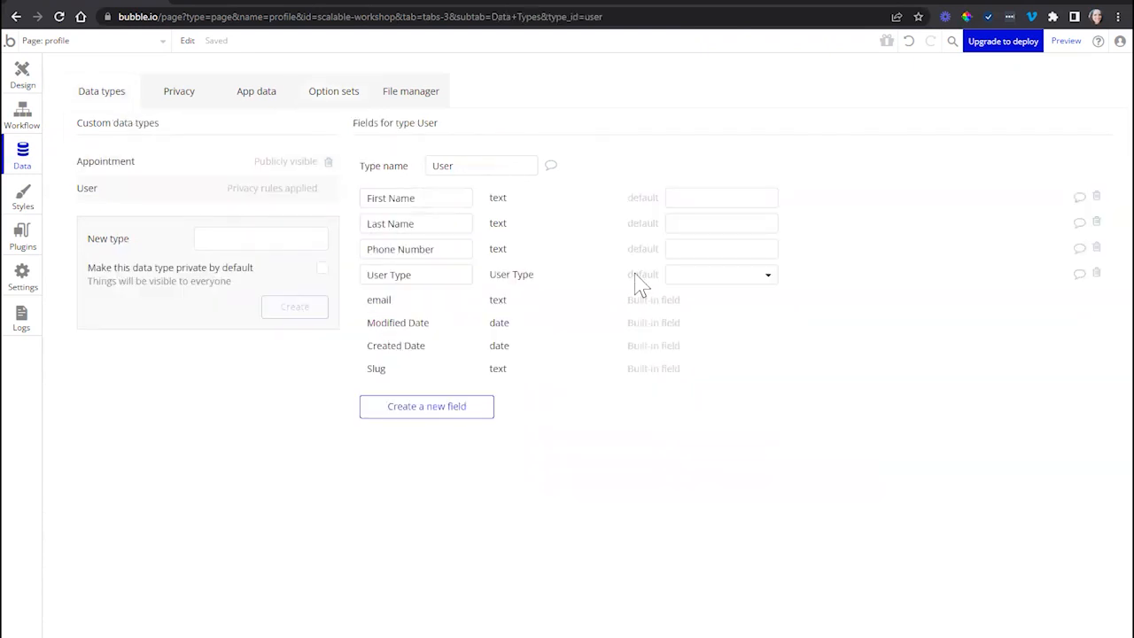
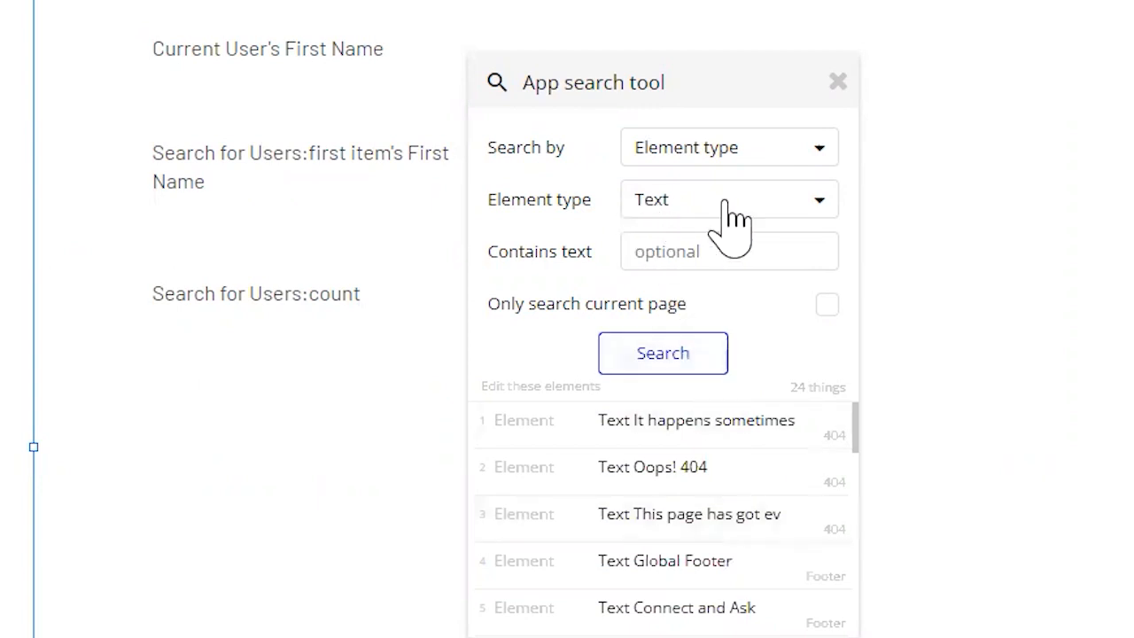
# - Limit the app search for Text elements to the current page, run it and inspect the Current User's First Name result
pyautogui.moveTo(637, 436)
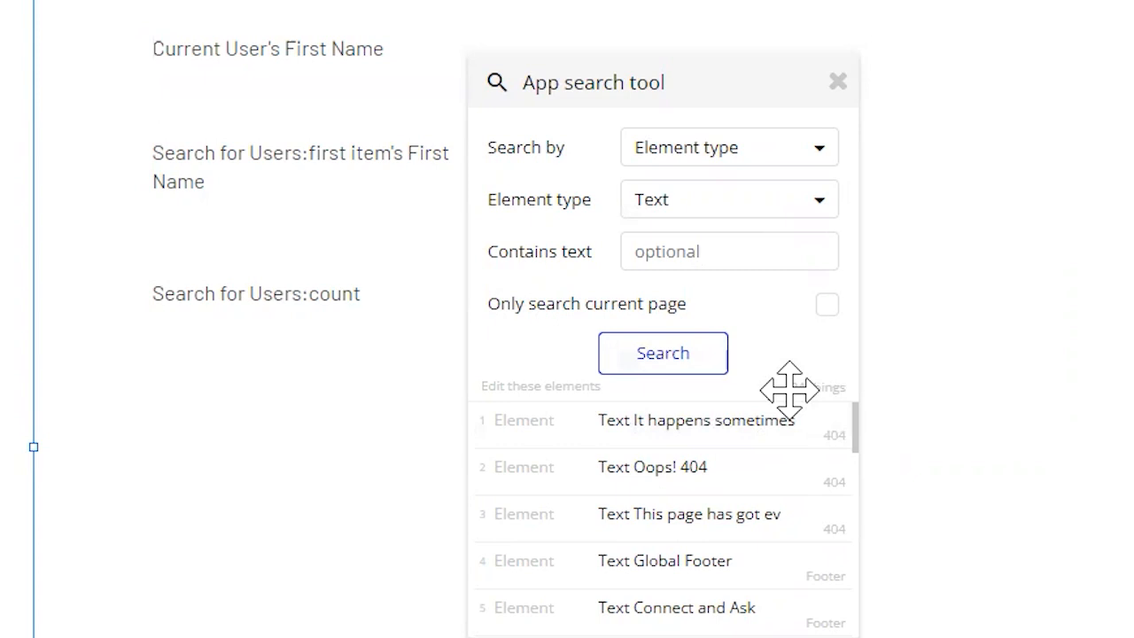
pyautogui.scroll(-3, 607, 479)
pyautogui.scroll(-4, 610, 498)
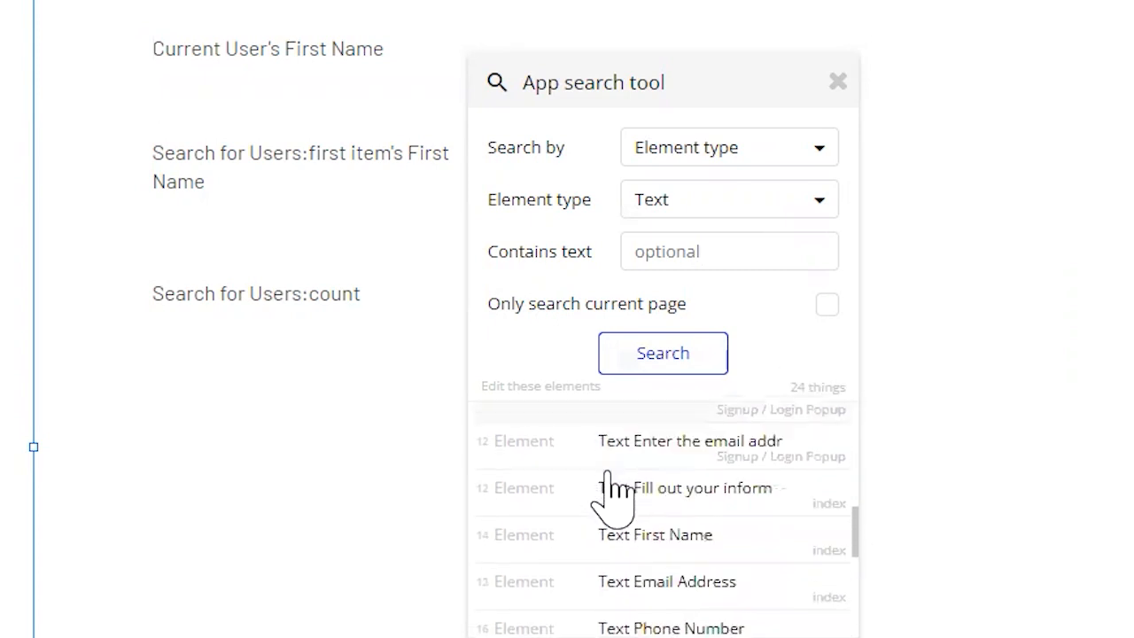
pyautogui.scroll(7, 628, 521)
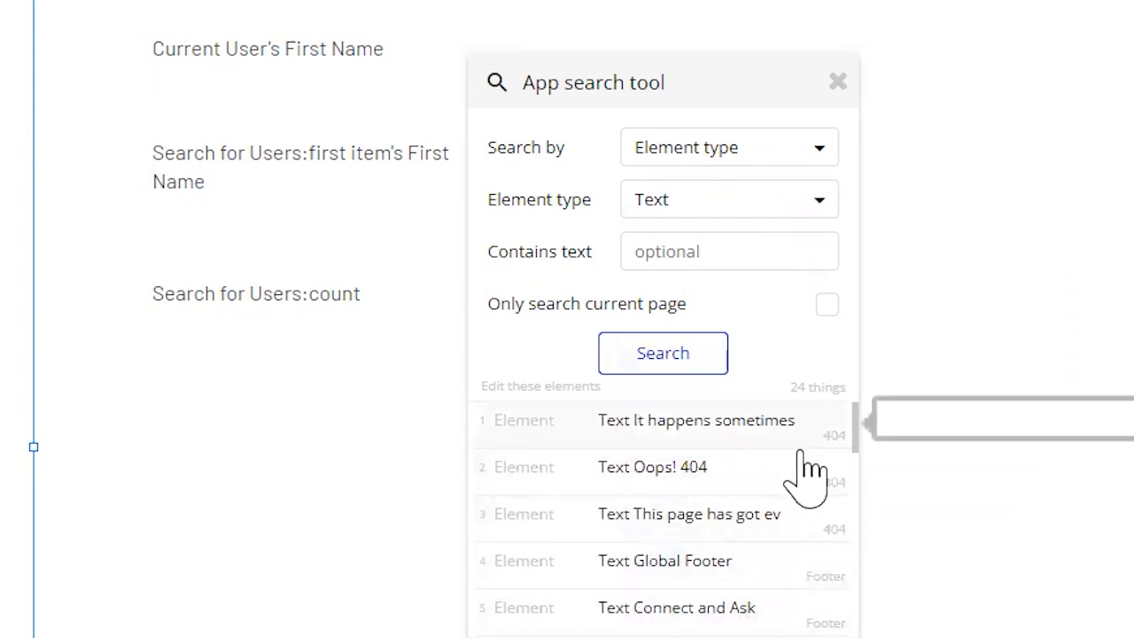
pyautogui.click(827, 306)
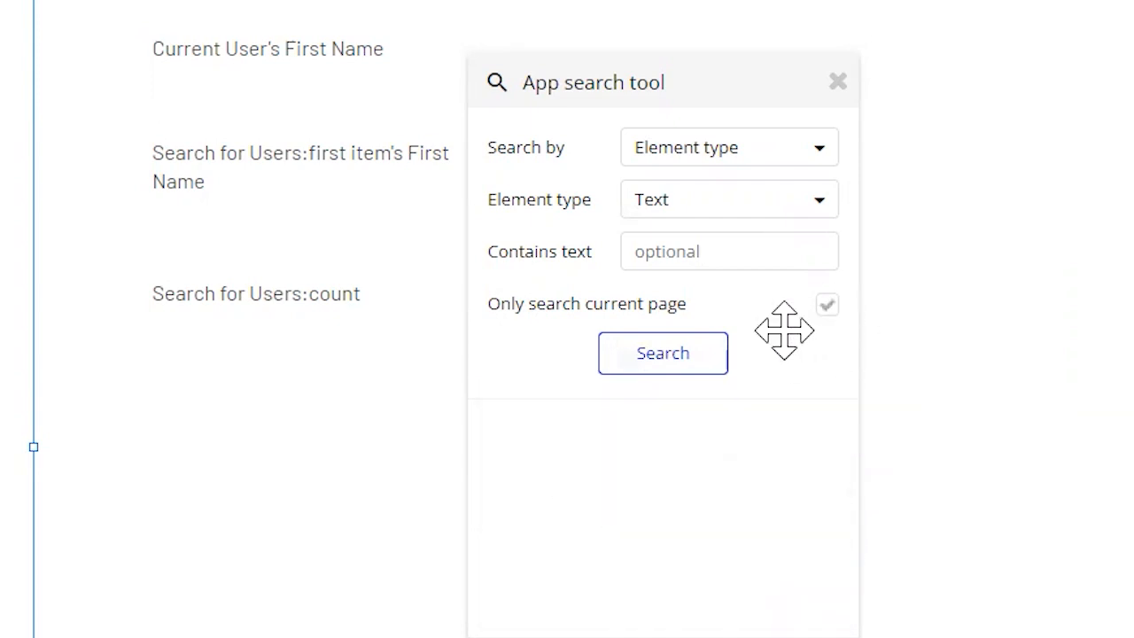
pyautogui.click(719, 352)
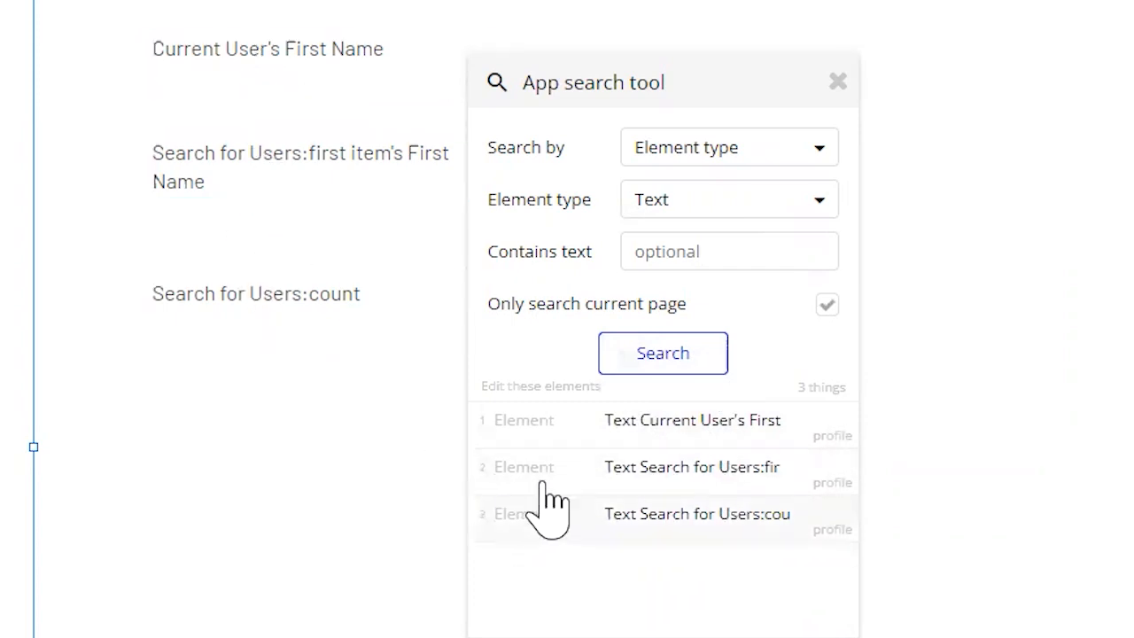
pyautogui.click(592, 443)
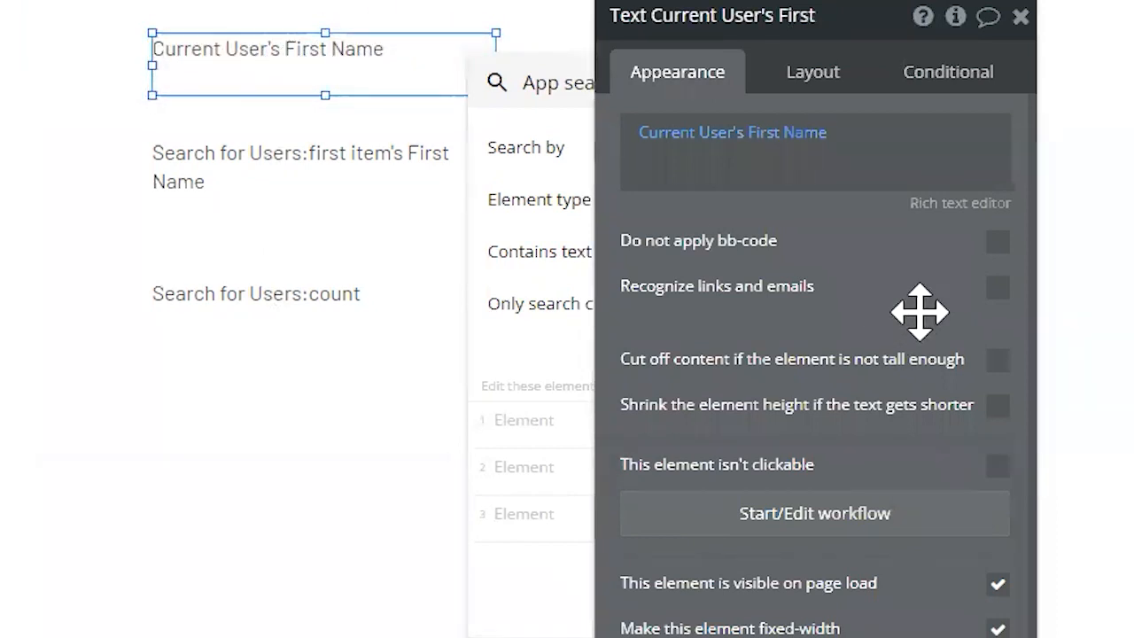
pyautogui.moveTo(920, 311); pyautogui.dragTo(1133, 308)
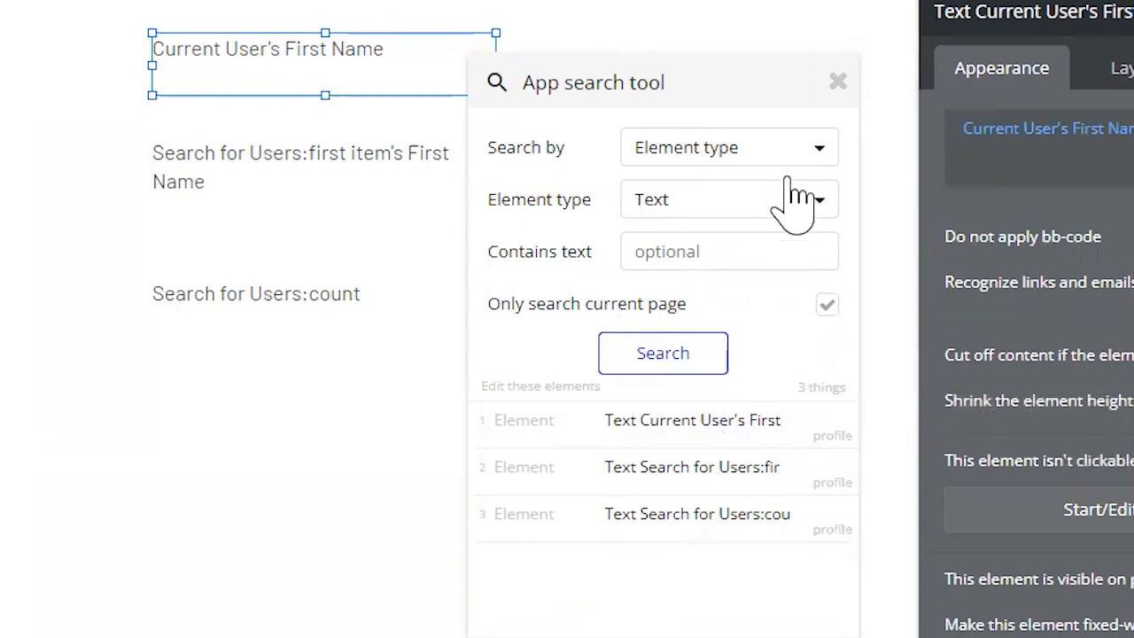
pyautogui.click(838, 81)
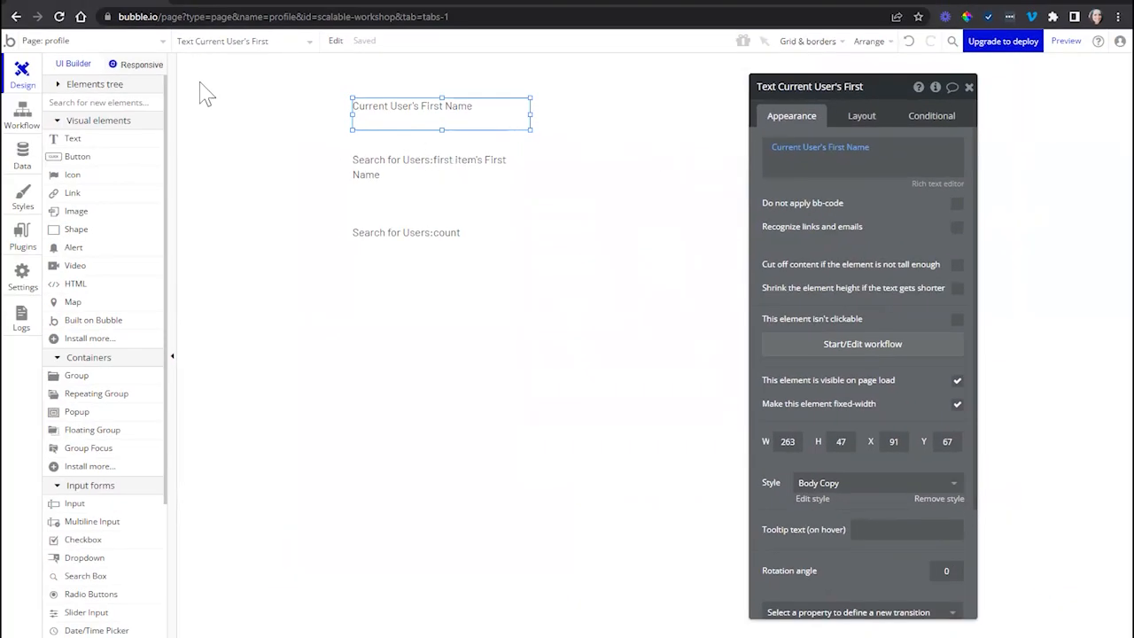
# - Review the dynamic expressions of the profile page's texts and the user search behind the first item's First Name text
pyautogui.click(405, 176)
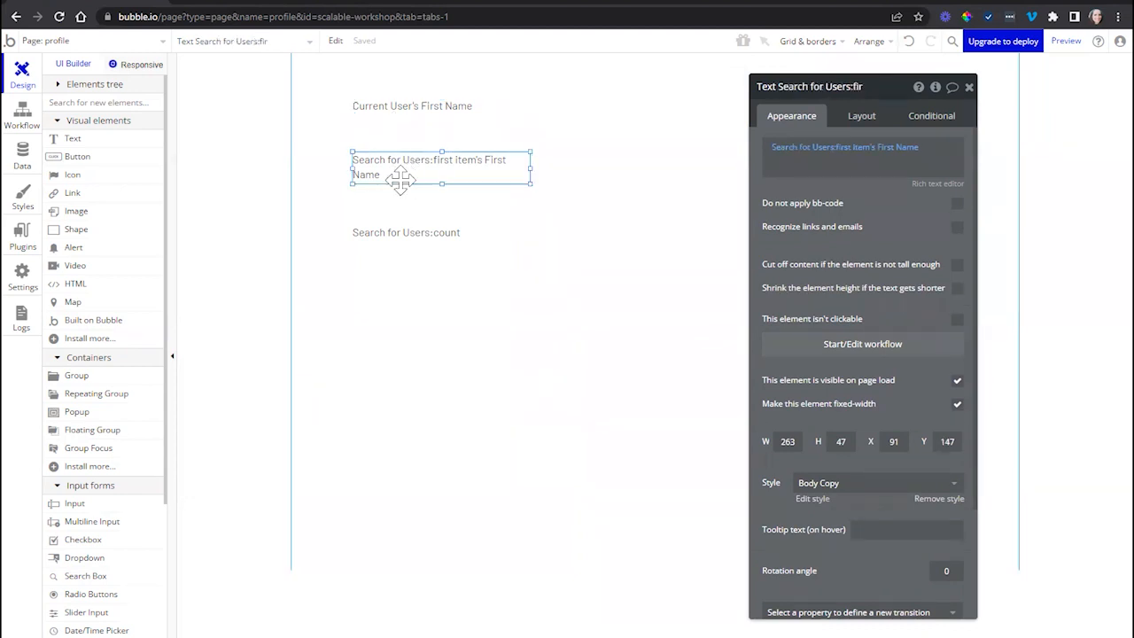
pyautogui.click(406, 230)
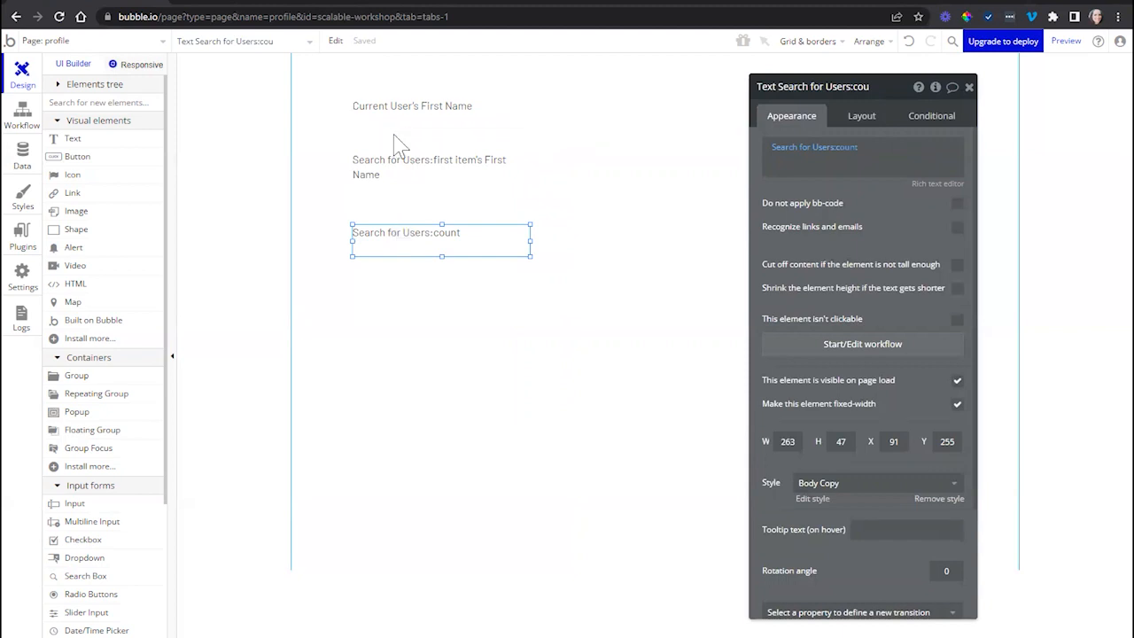
pyautogui.click(408, 110)
pyautogui.moveTo(777, 206); pyautogui.dragTo(606, 200)
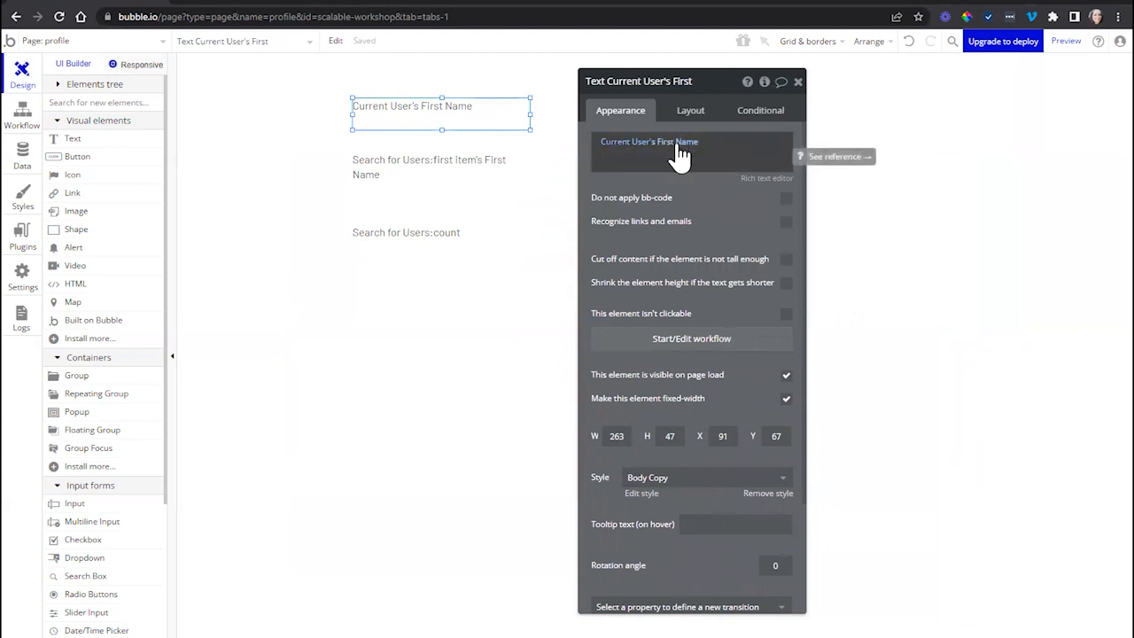
pyautogui.click(408, 168)
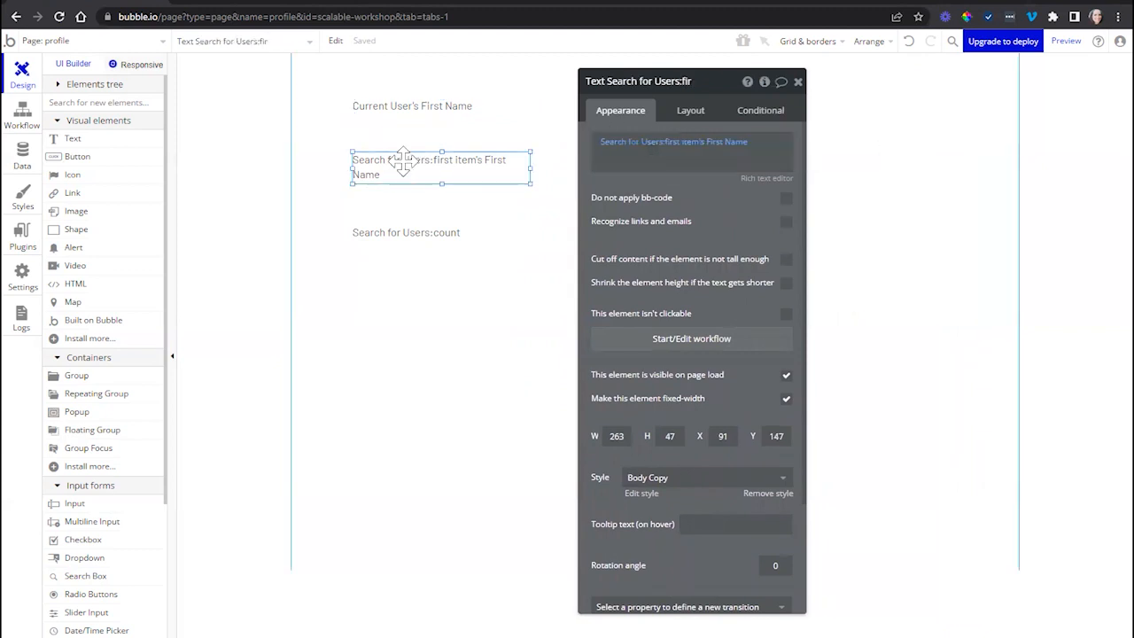
pyautogui.click(651, 146)
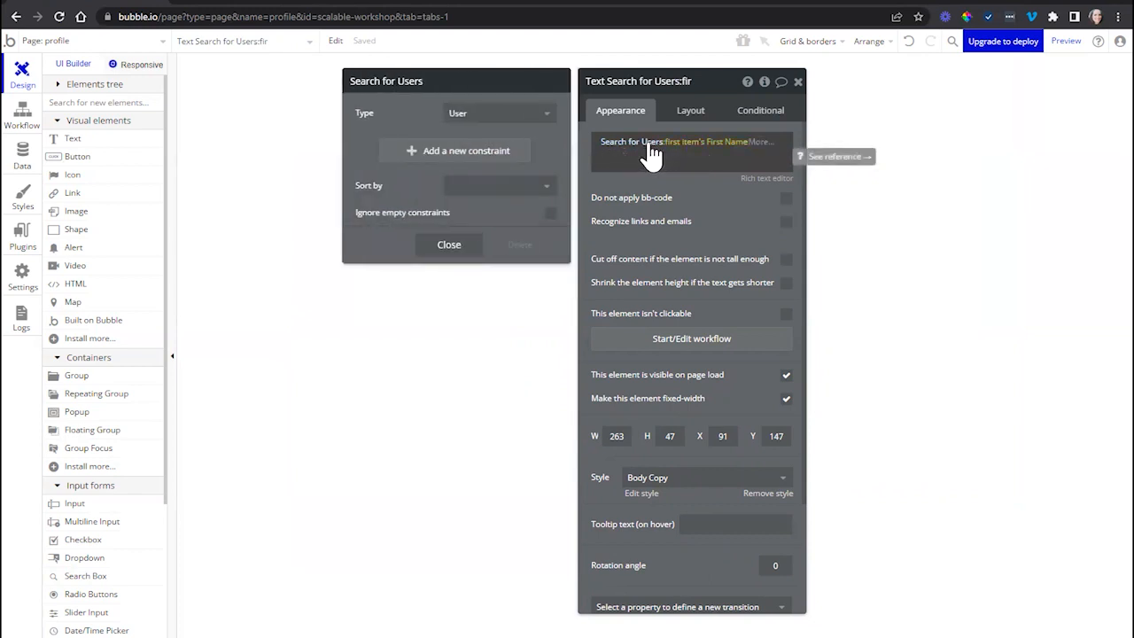
pyautogui.click(640, 180)
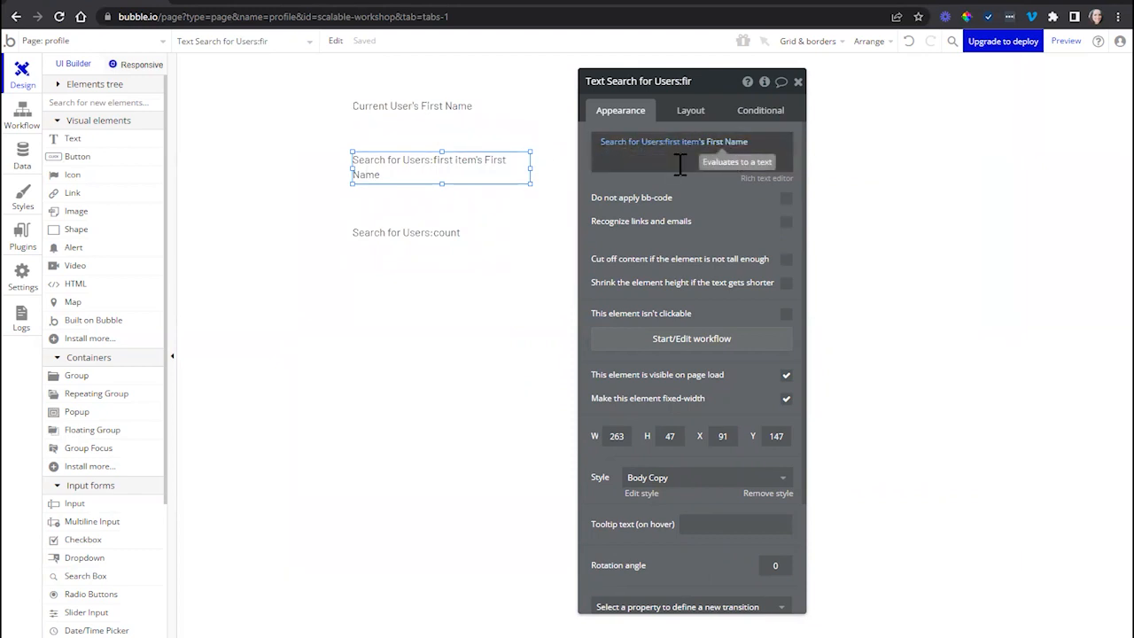
# - Inspect the search constraint used by the Search for Users:count text
pyautogui.click(476, 239)
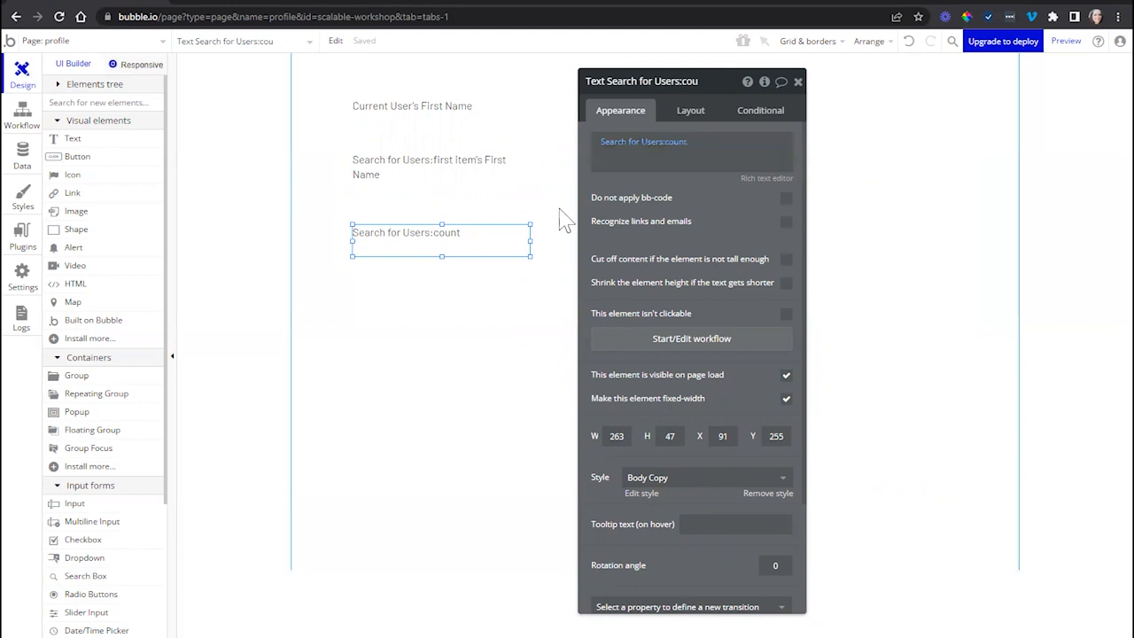
pyautogui.click(624, 153)
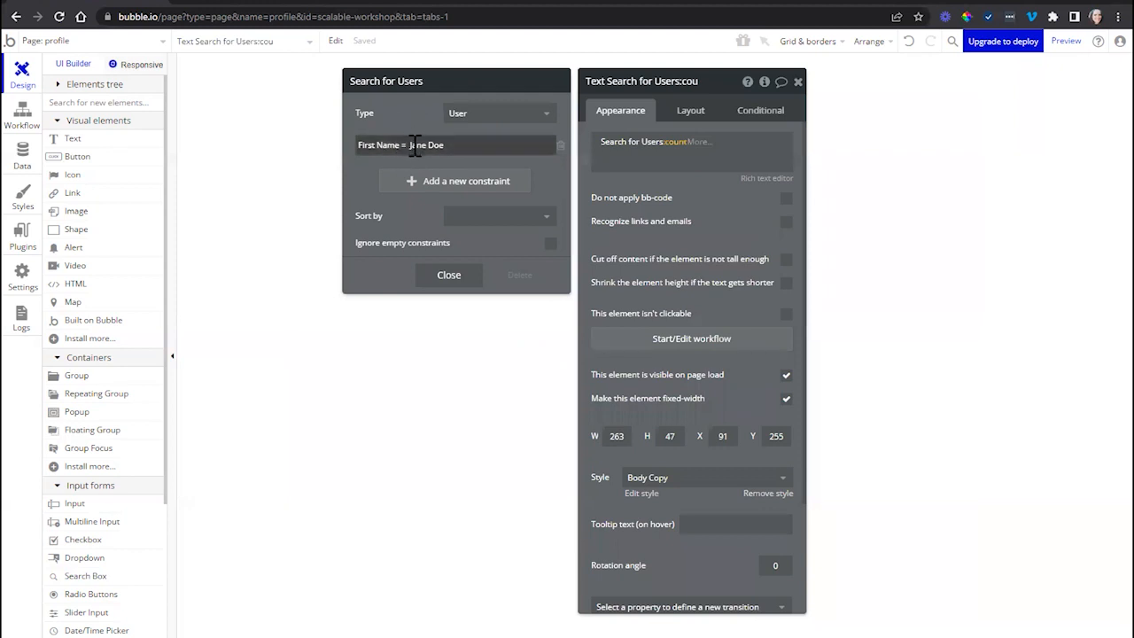
pyautogui.click(464, 278)
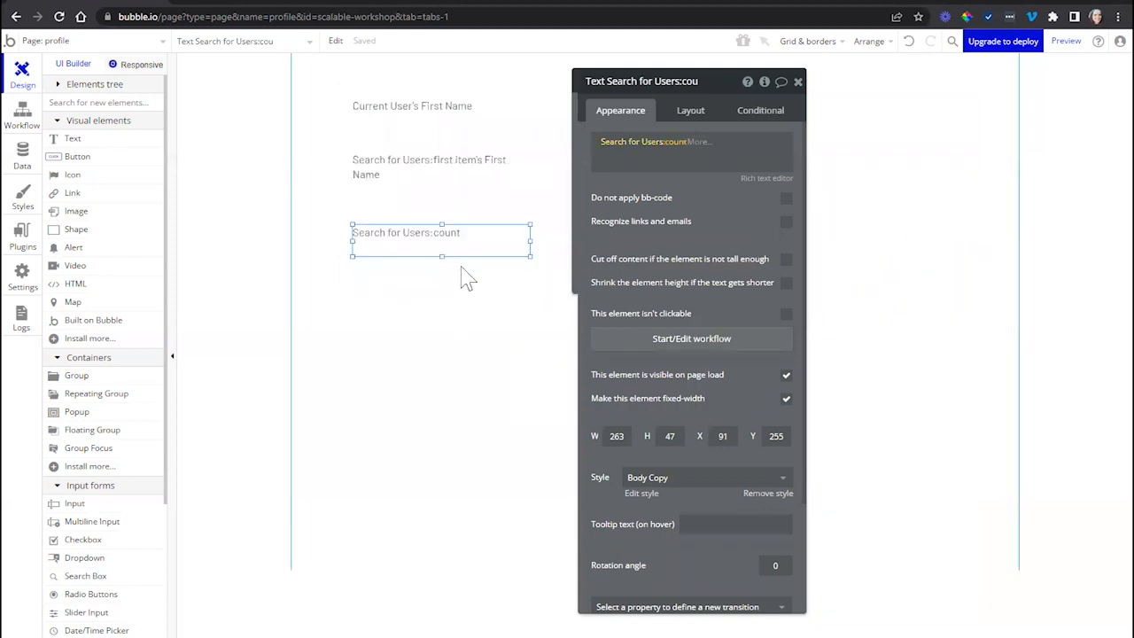
# - Delete the First Name field from the User data type and check the Current User's First Name text on the page
pyautogui.click(33, 177)
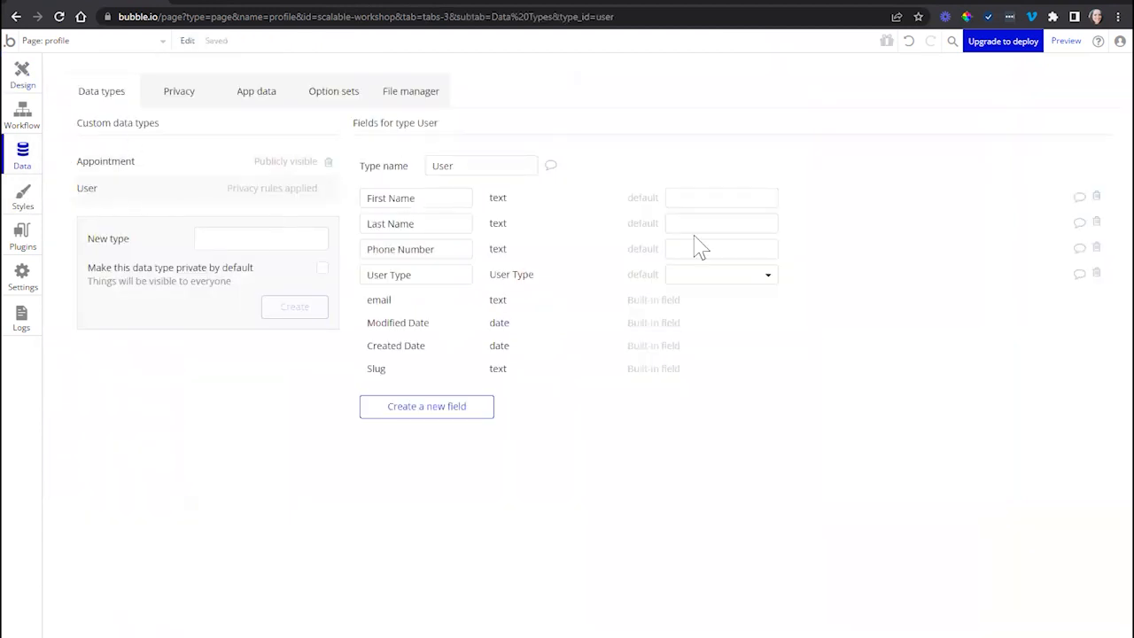
pyautogui.click(1097, 197)
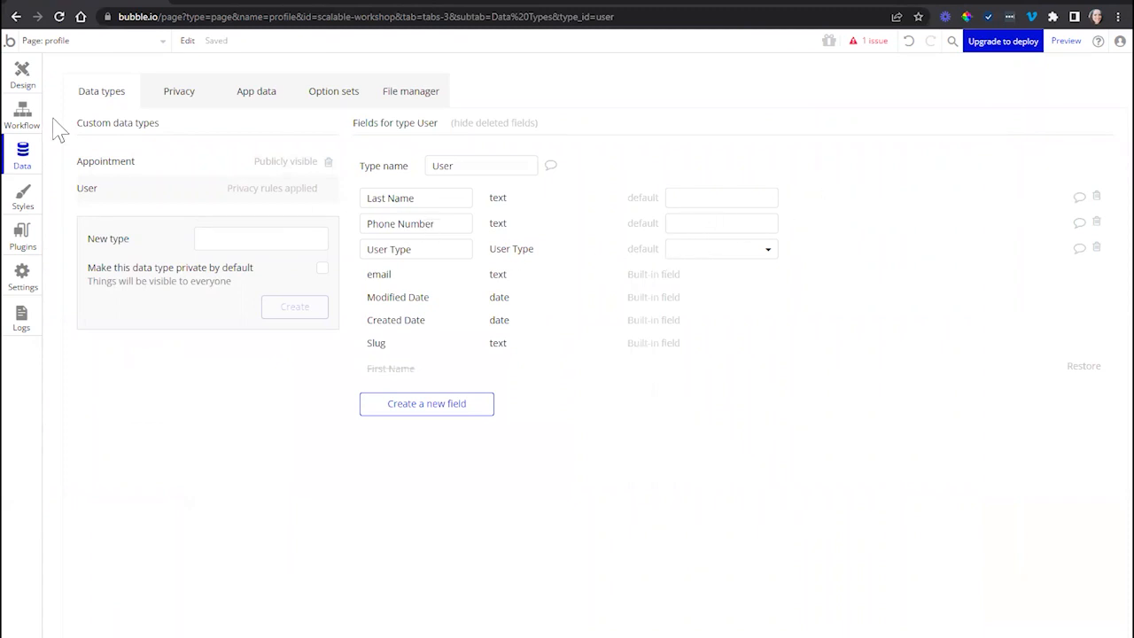
pyautogui.click(23, 78)
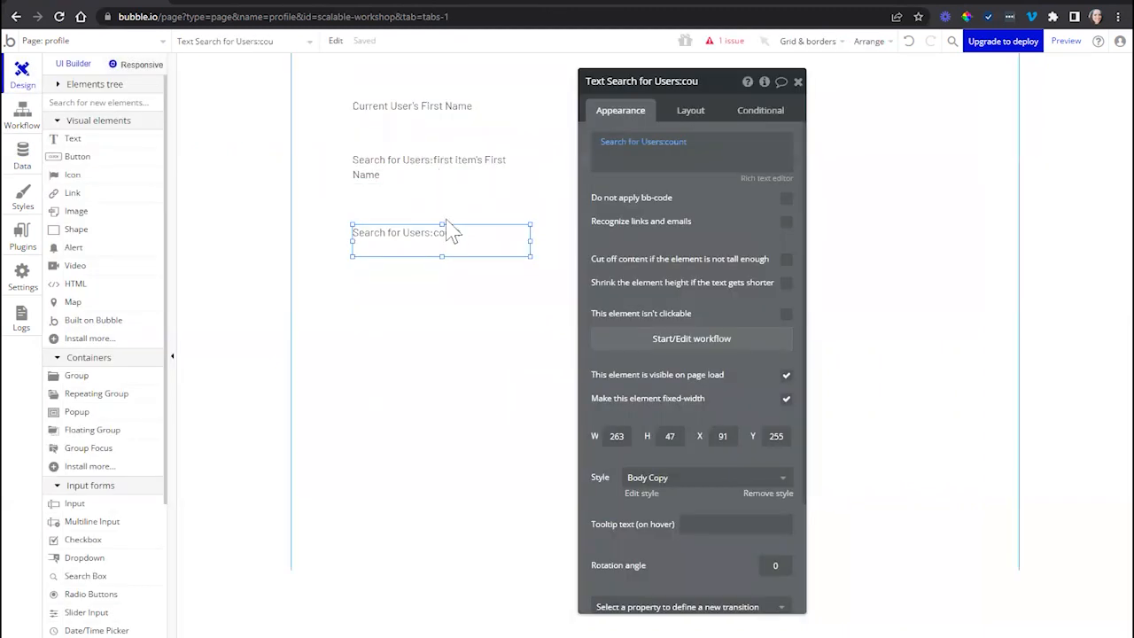
pyautogui.click(457, 113)
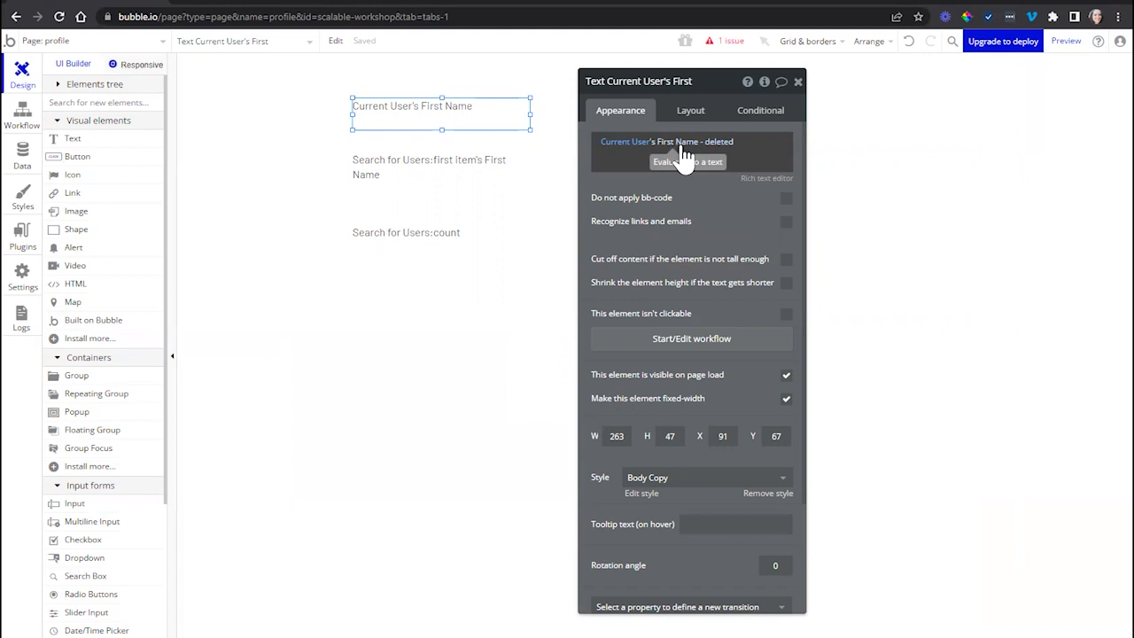
# - Examine the reported issue and the search constraint it points to in the Search for Users:count text
pyautogui.click(725, 41)
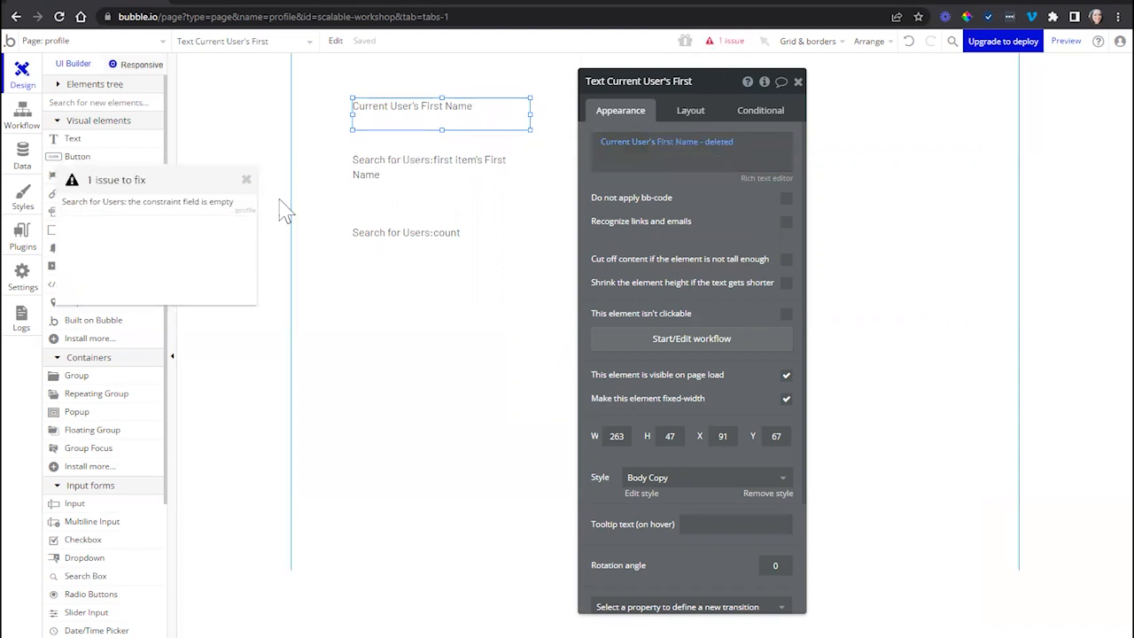
pyautogui.moveTo(146, 214)
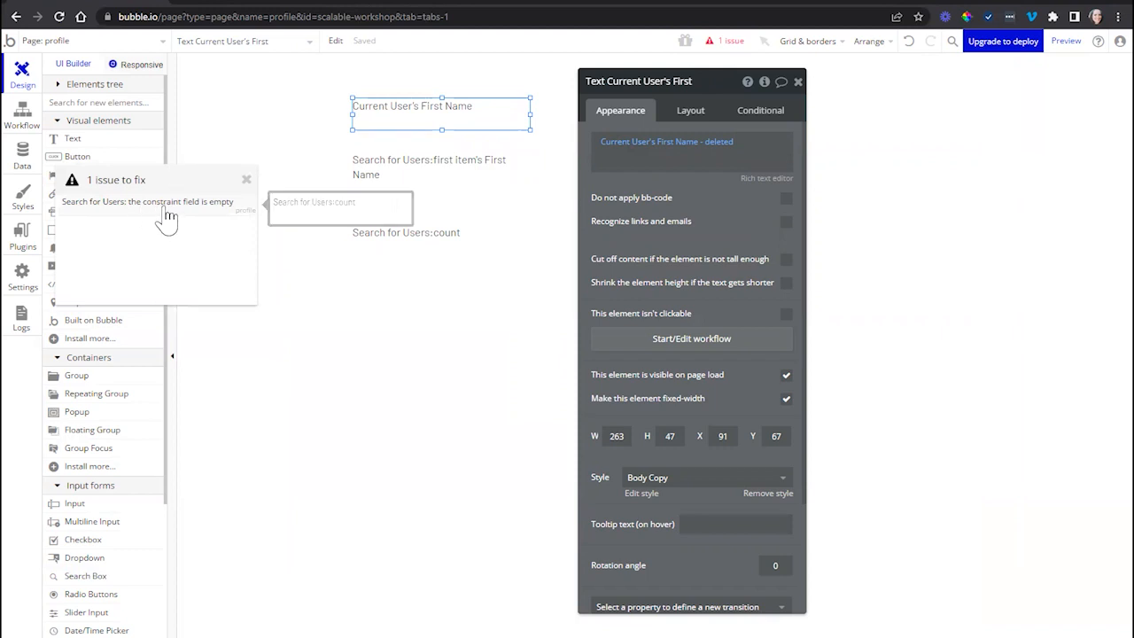
pyautogui.click(167, 216)
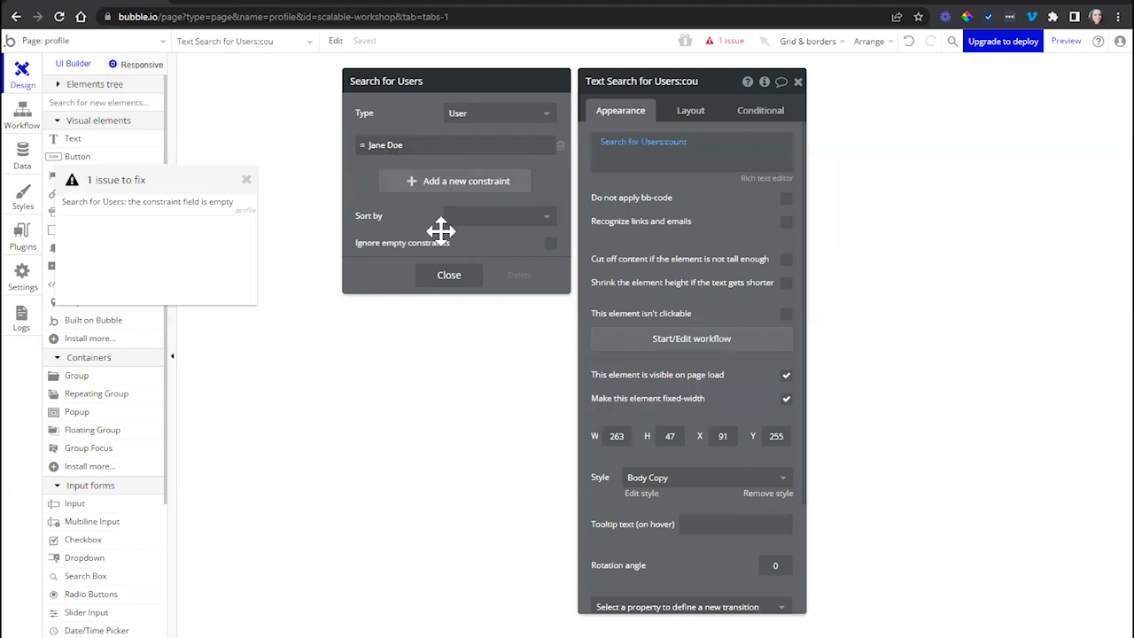
pyautogui.click(449, 276)
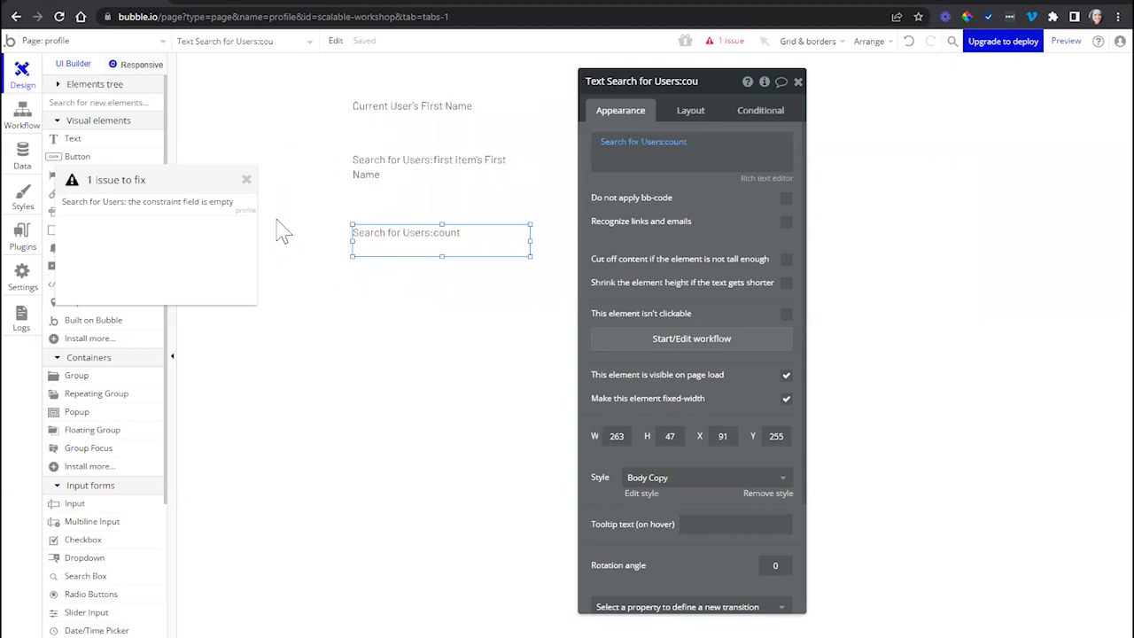
pyautogui.click(247, 181)
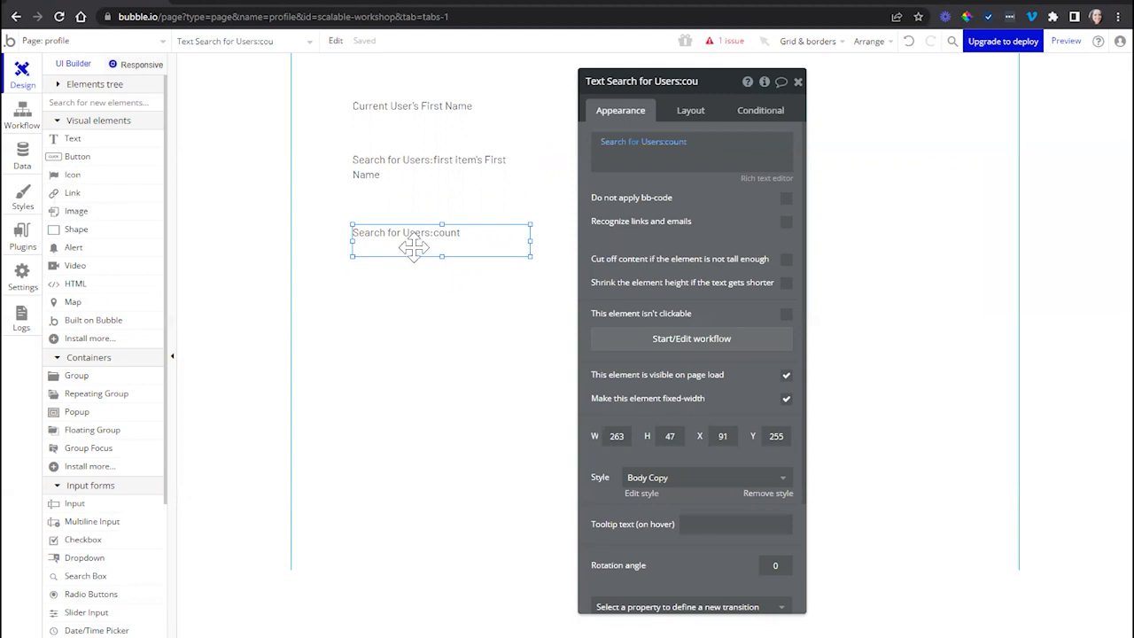
# - Restore the deleted First Name field of the User data type and return to the page design
pyautogui.click(496, 119)
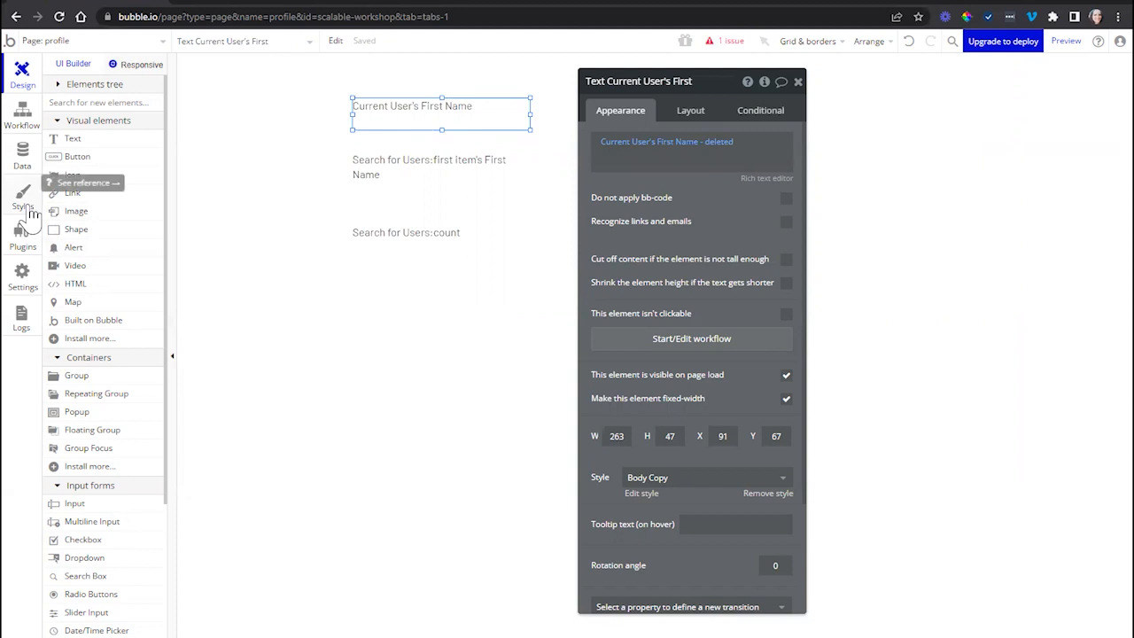
pyautogui.click(24, 170)
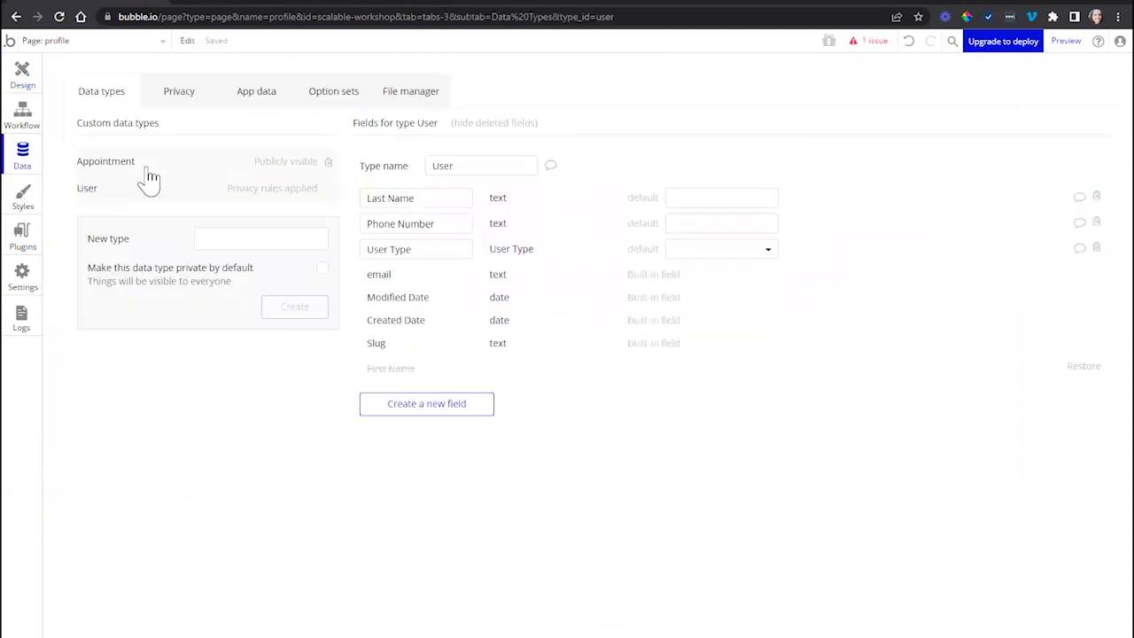
pyautogui.click(1084, 367)
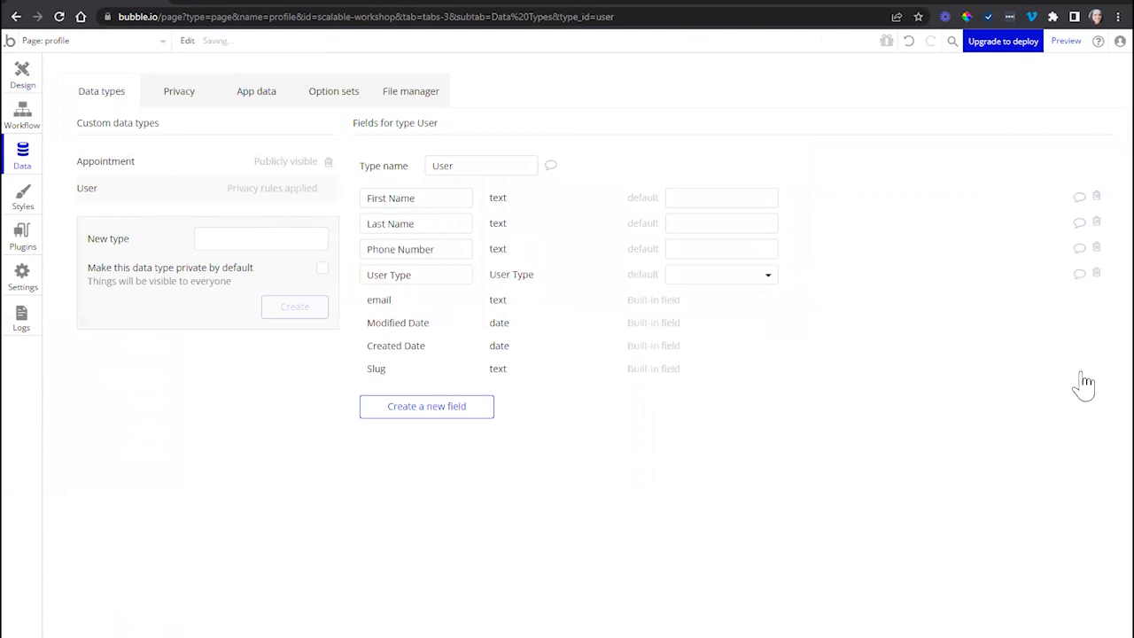
pyautogui.click(24, 78)
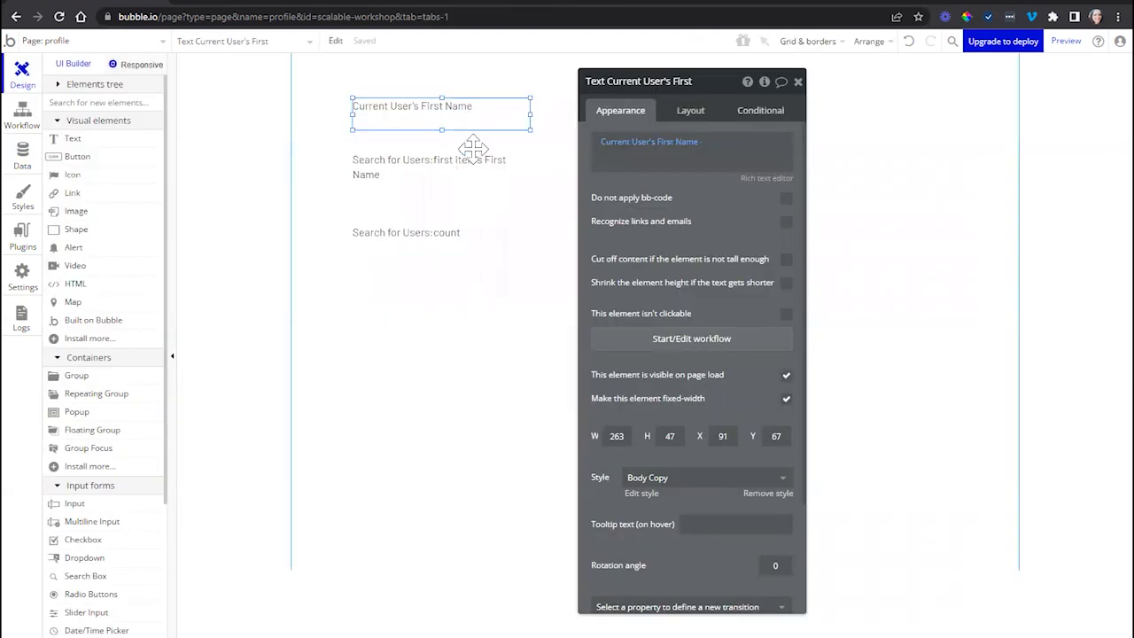
# - Search the whole app, not only the current page, for elements using the User type's First Name field
pyautogui.click(953, 40)
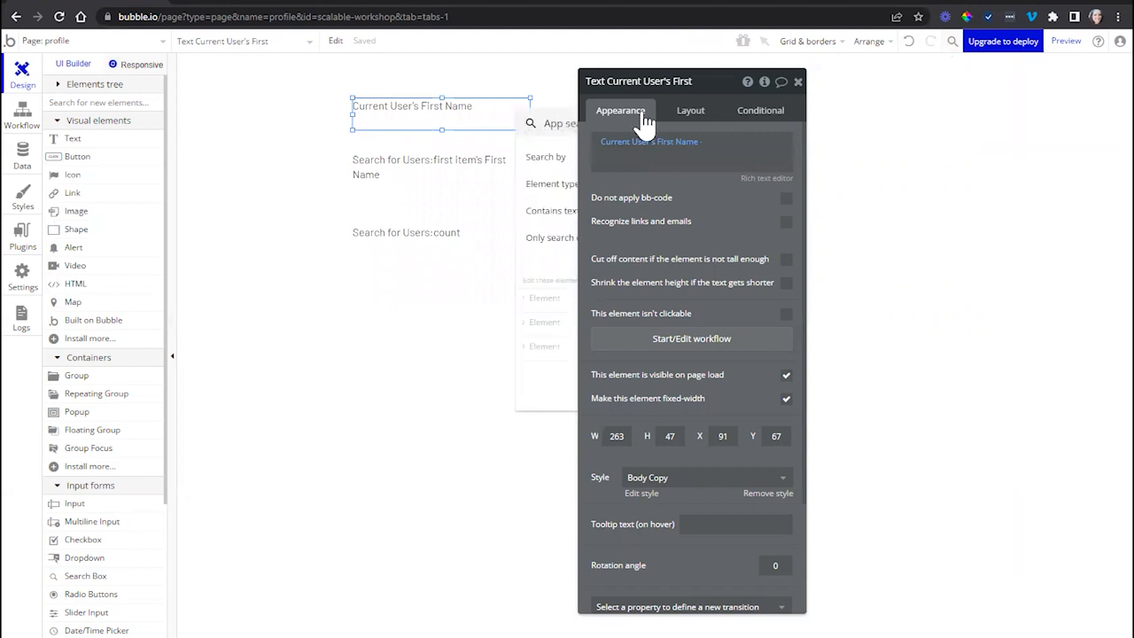
pyautogui.moveTo(548, 122); pyautogui.dragTo(393, 219)
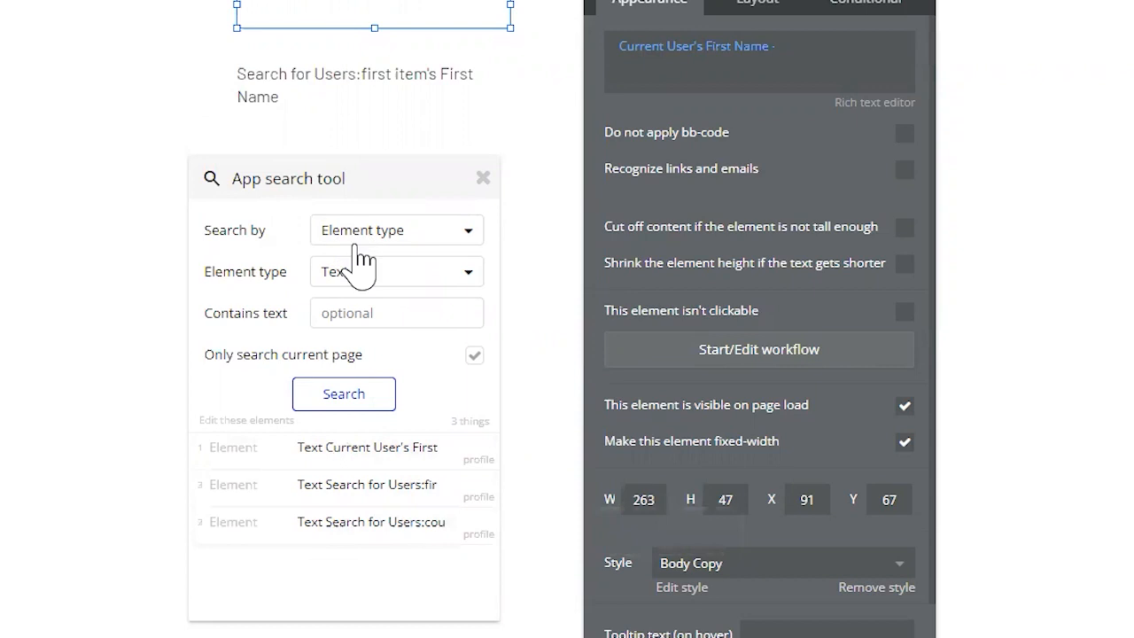
pyautogui.click(357, 237)
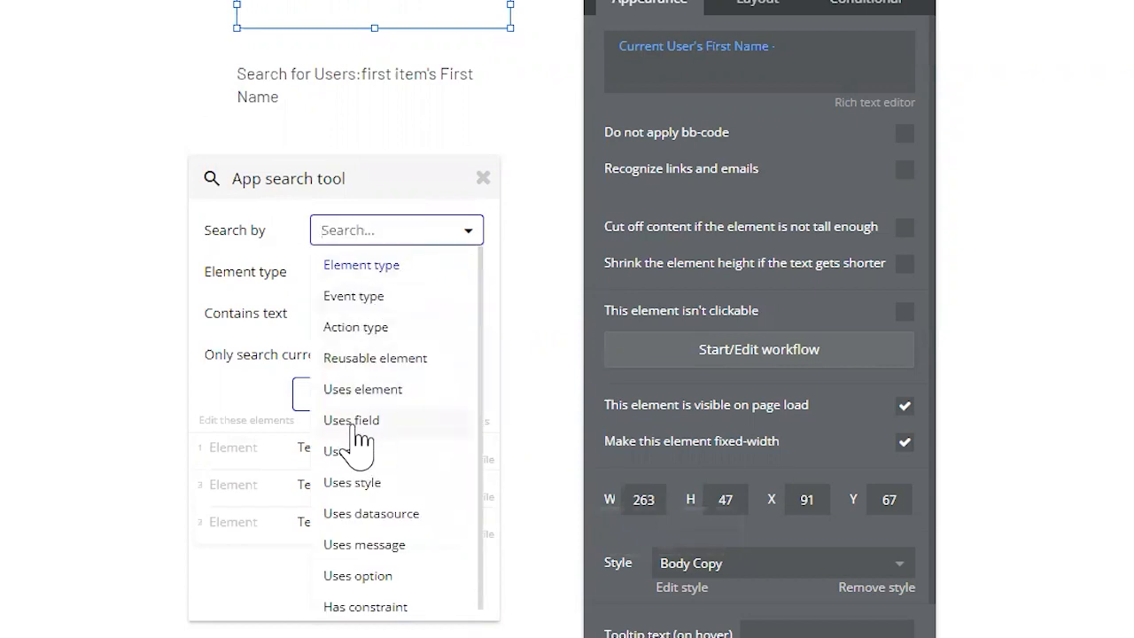
pyautogui.click(355, 425)
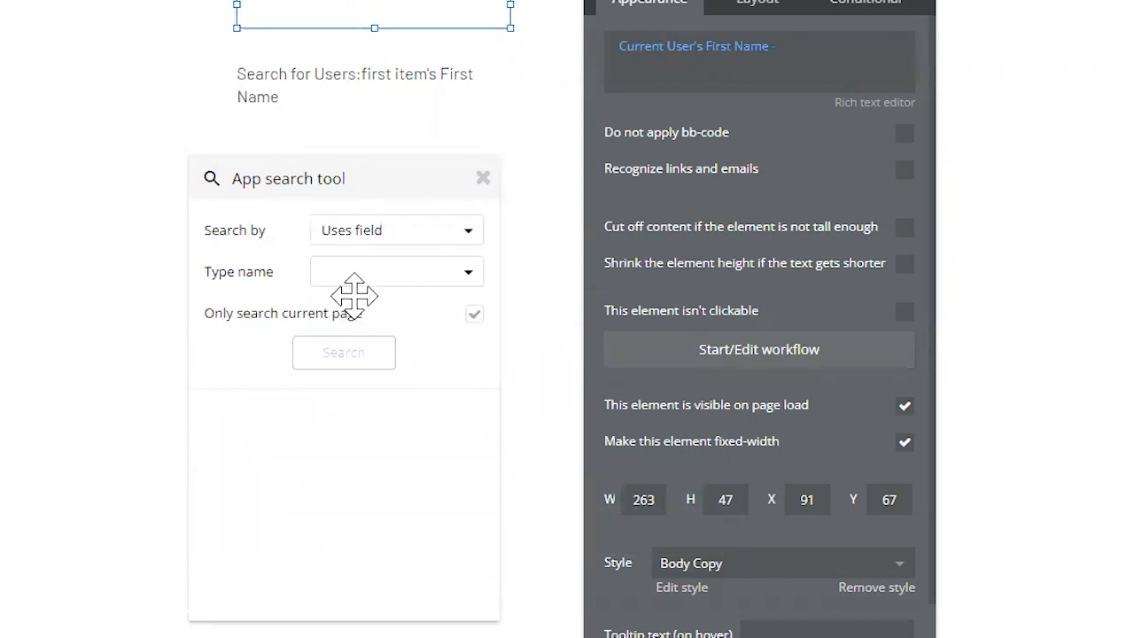
pyautogui.click(369, 282)
pyautogui.click(339, 308)
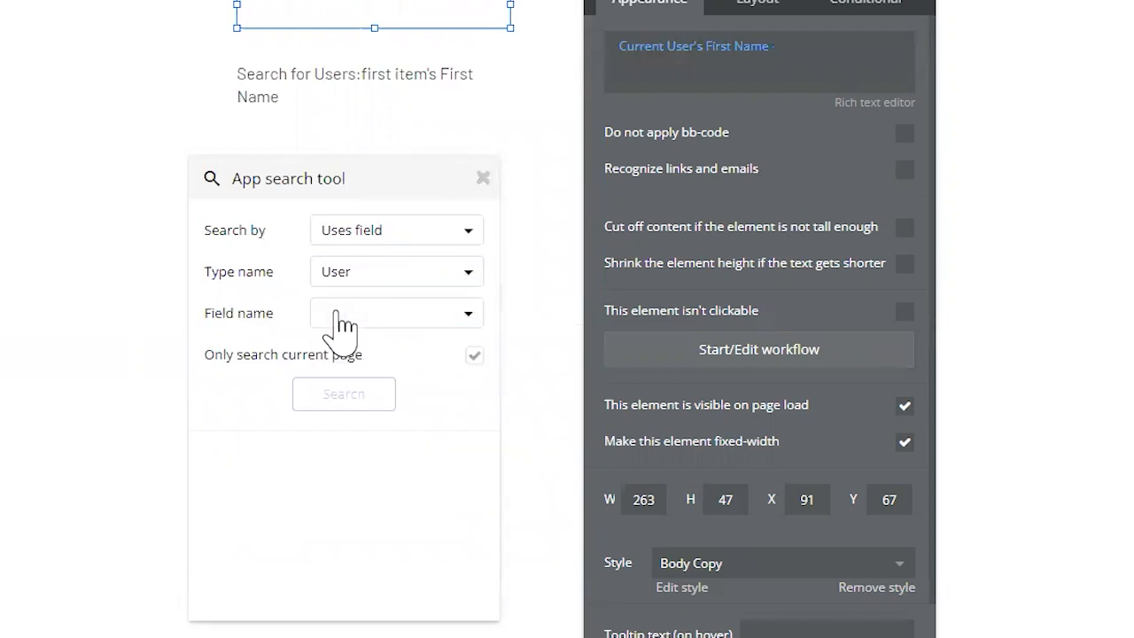
pyautogui.click(335, 315)
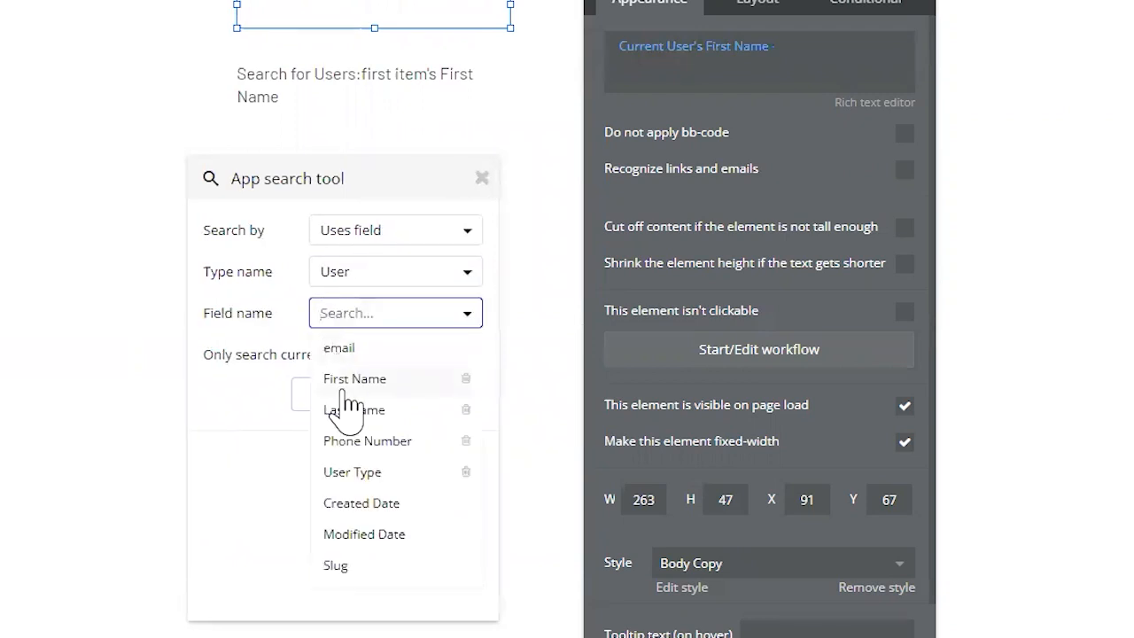
pyautogui.click(351, 375)
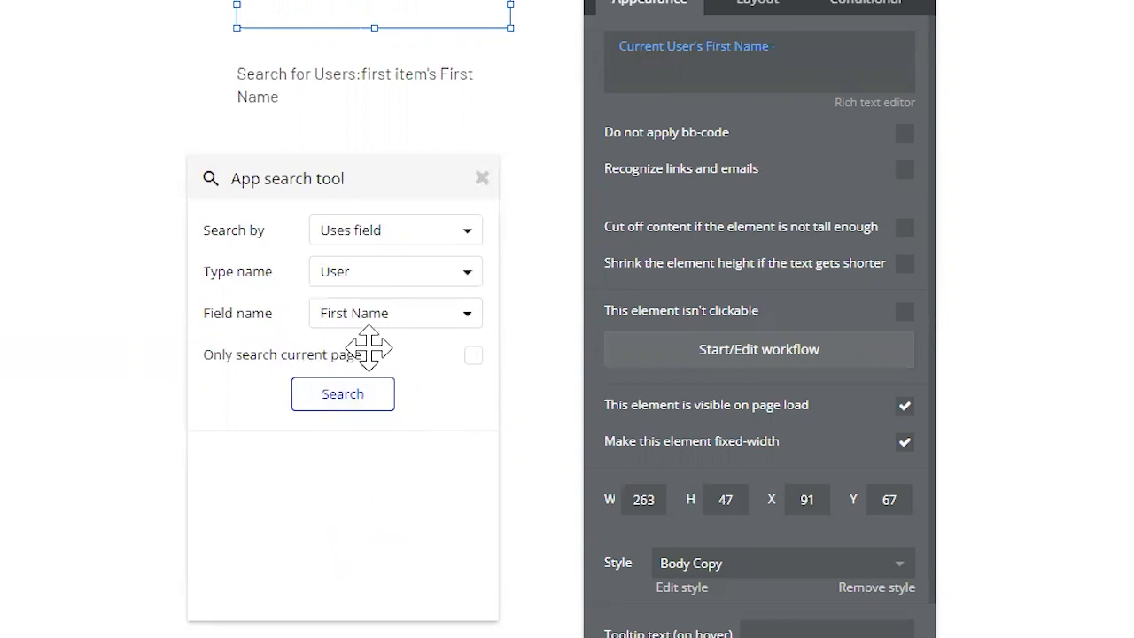
pyautogui.click(363, 397)
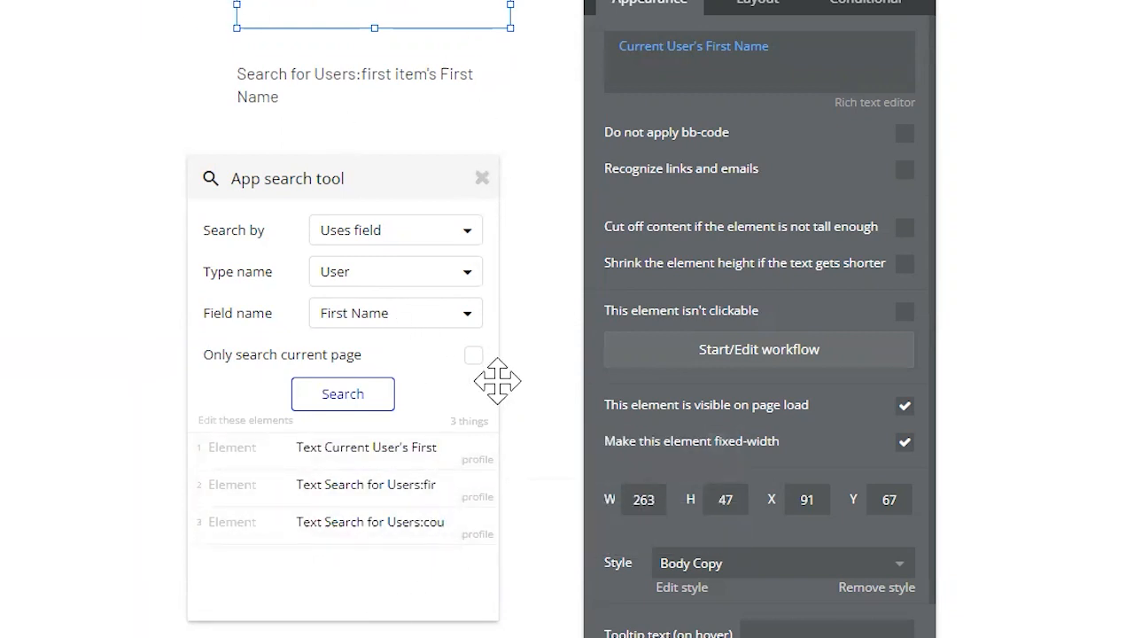
# - Change the Current User's First Name text to reference Last Name and rerun the app search
pyautogui.click(359, 458)
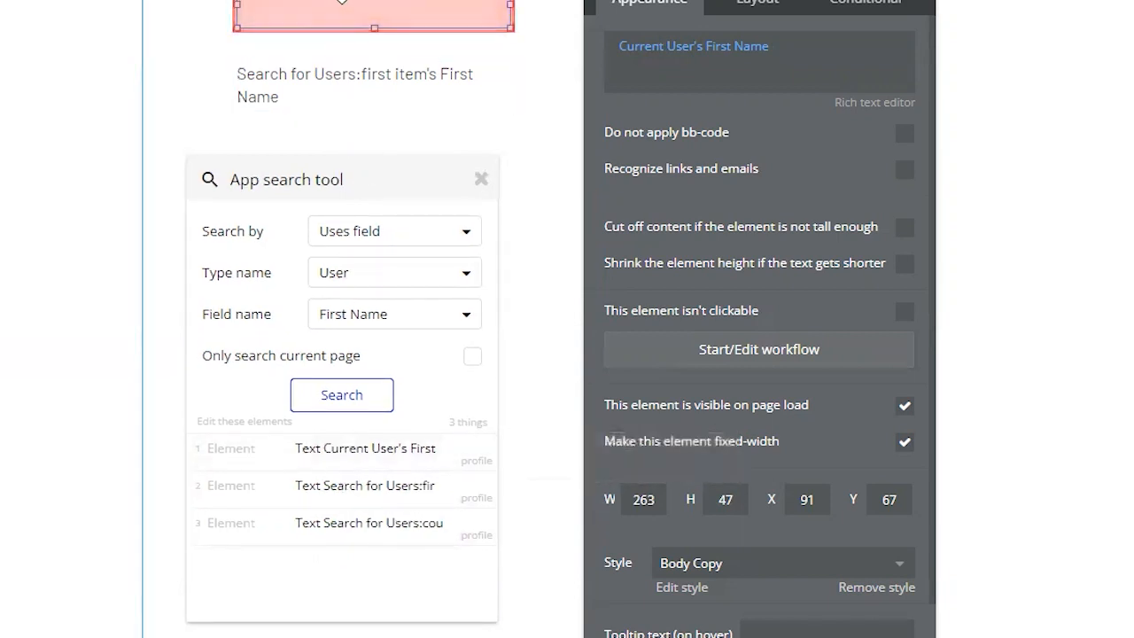
pyautogui.click(755, 51)
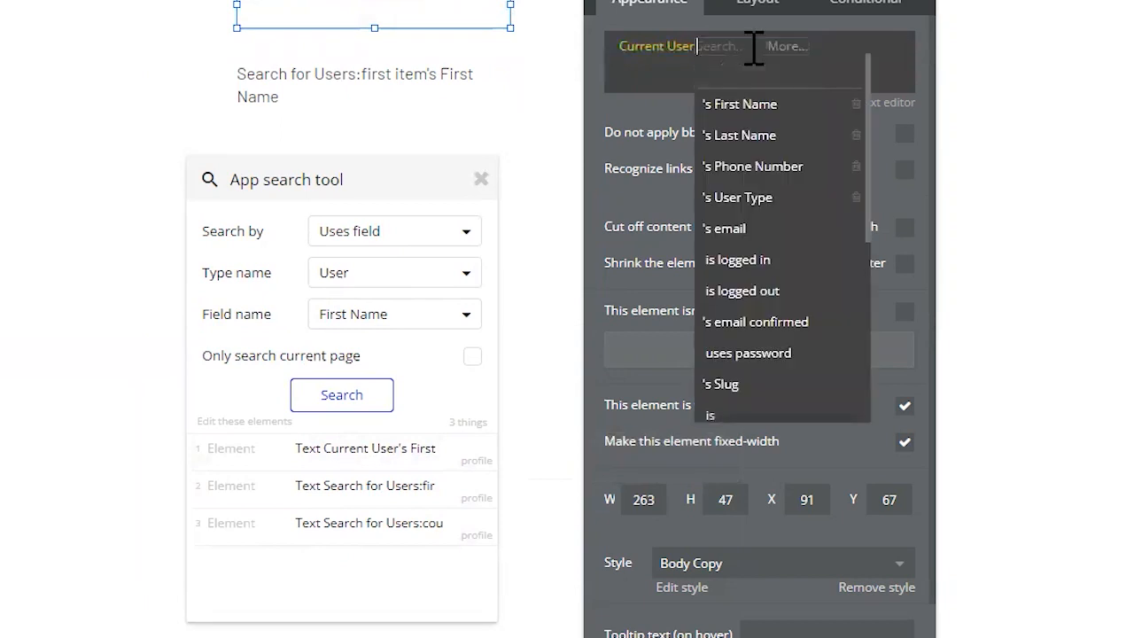
pyautogui.click(770, 142)
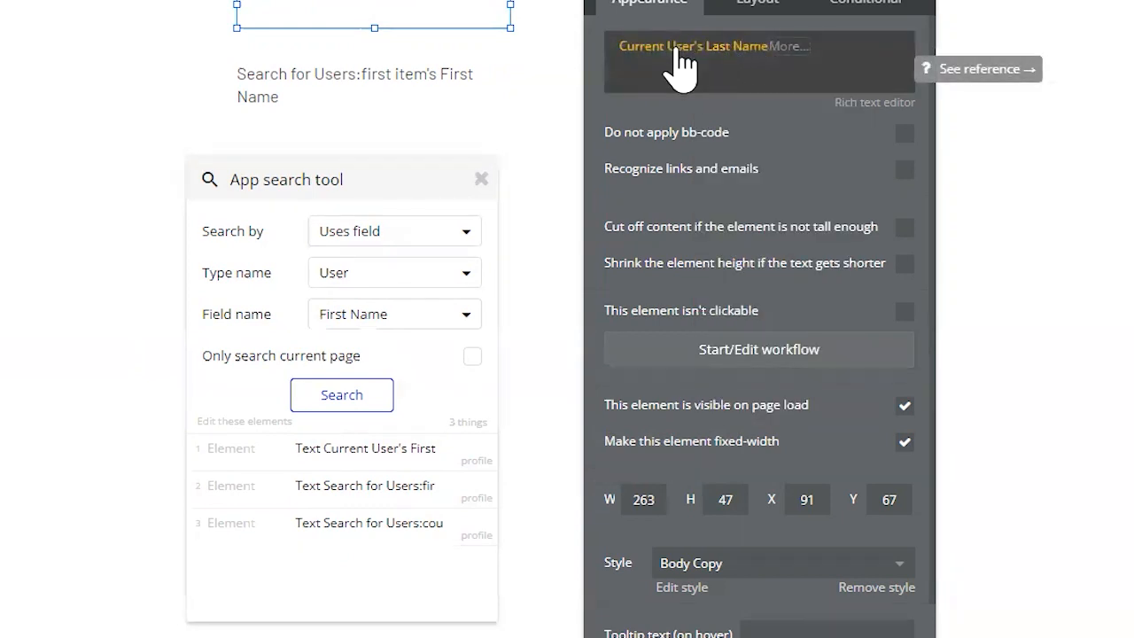
pyautogui.click(359, 400)
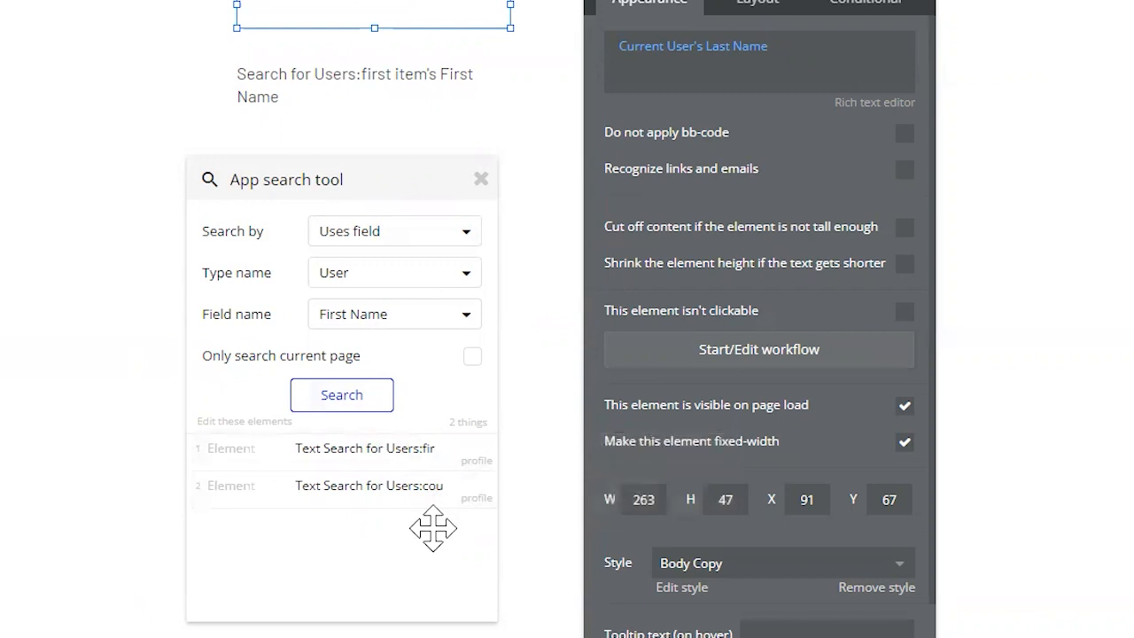
# - Change the Search for Users:first item text to show Last Name and rerun the app search
pyautogui.click(417, 453)
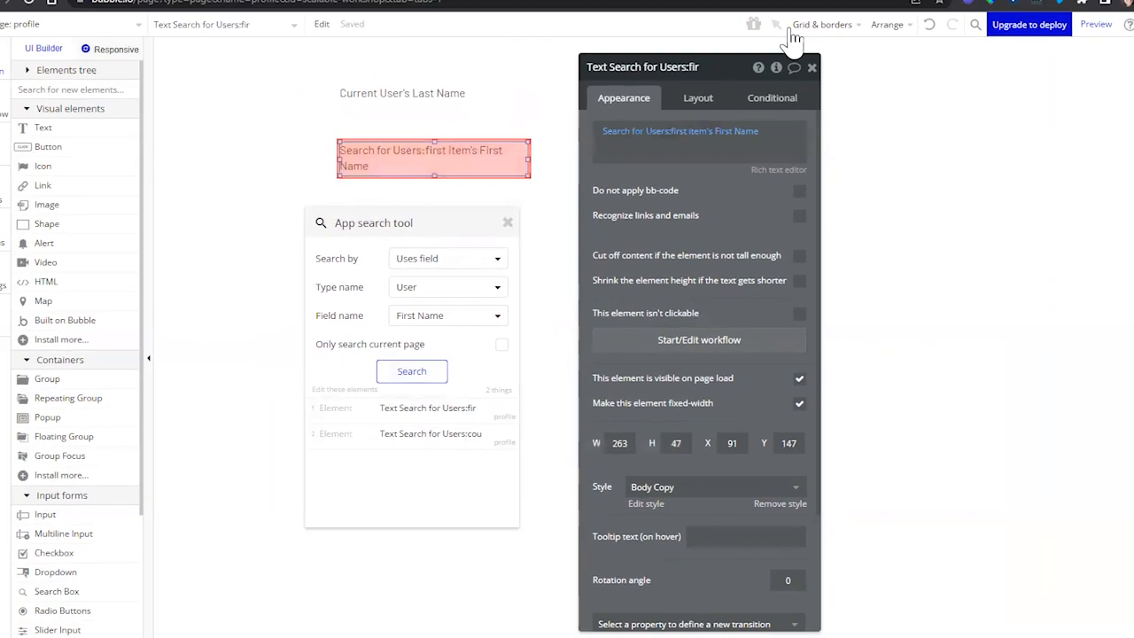
pyautogui.click(736, 130)
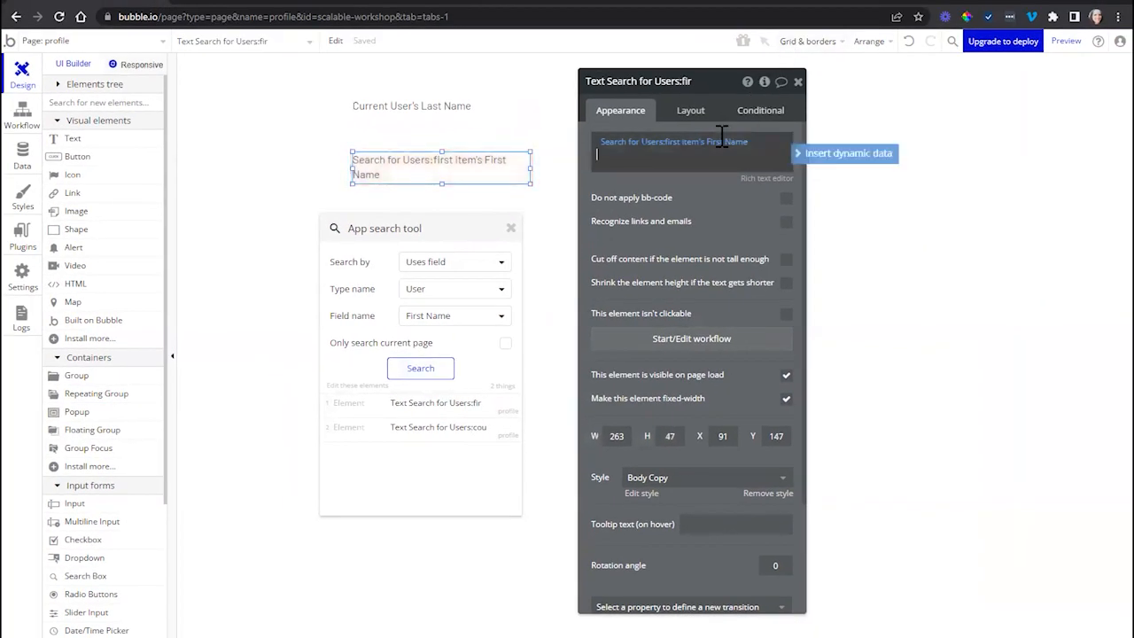
pyautogui.click(729, 201)
pyautogui.click(403, 372)
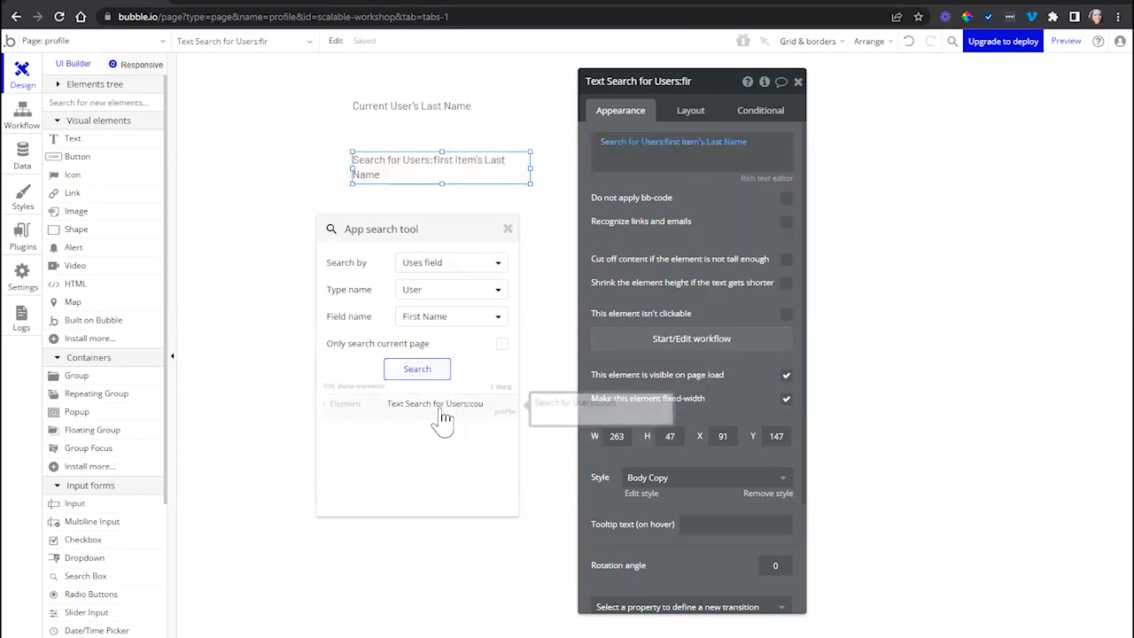
# - Add a Last Name equals constraint with a sample surname to the user search in the Search for Users:count text
pyautogui.click(443, 415)
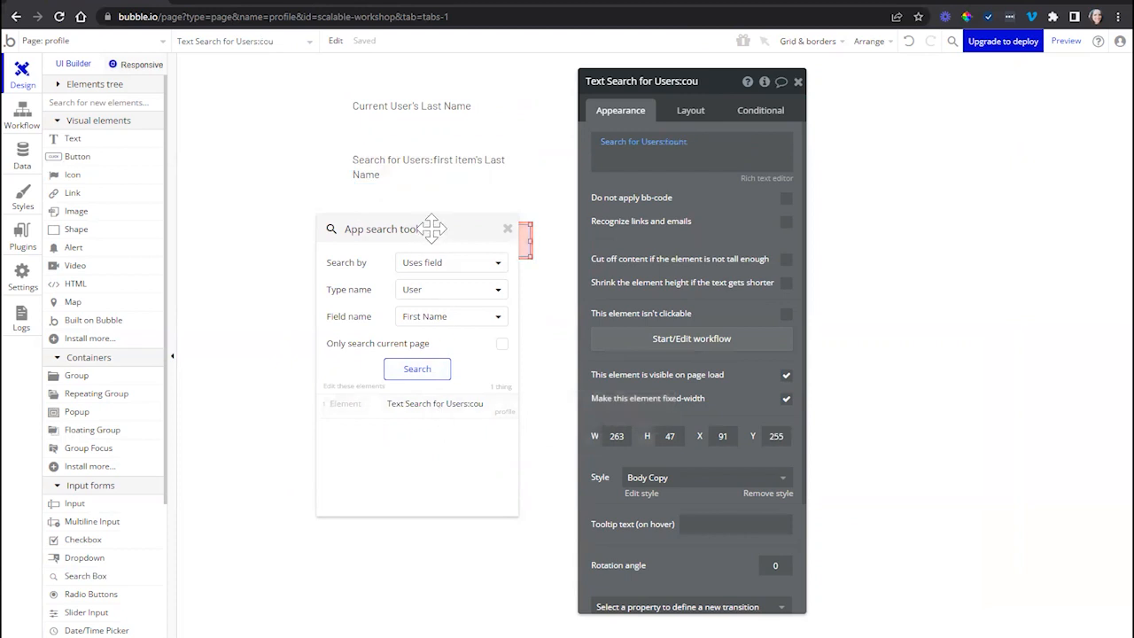
pyautogui.moveTo(435, 229); pyautogui.dragTo(310, 237)
pyautogui.click(625, 142)
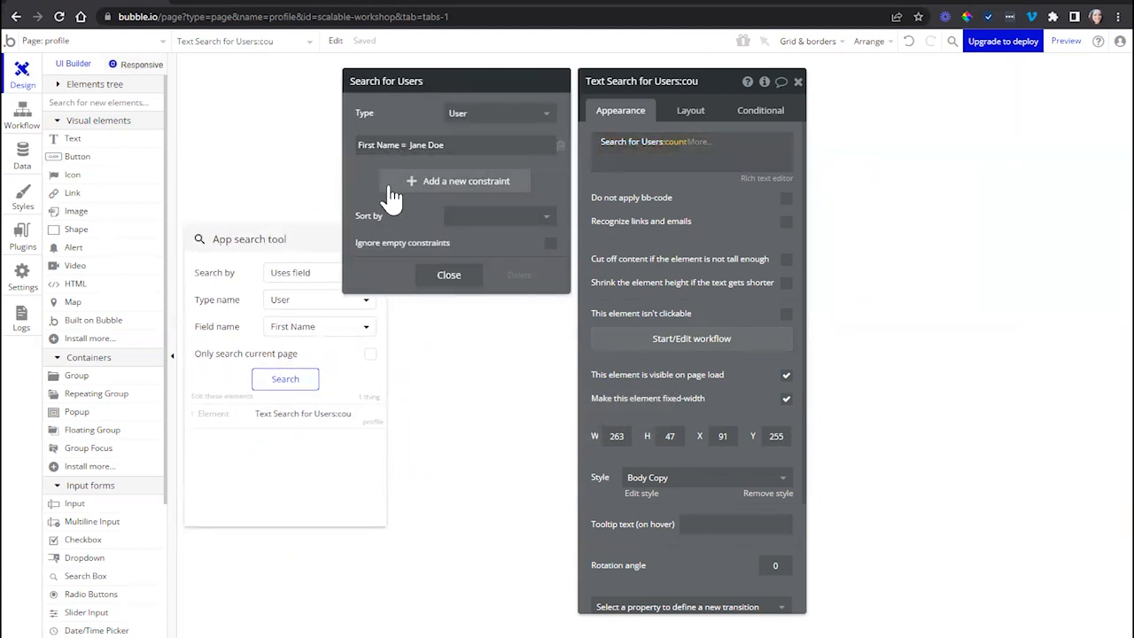
pyautogui.click(395, 185)
pyautogui.click(376, 176)
pyautogui.click(382, 233)
pyautogui.click(426, 176)
pyautogui.click(422, 194)
pyautogui.click(445, 178)
pyautogui.click(445, 180)
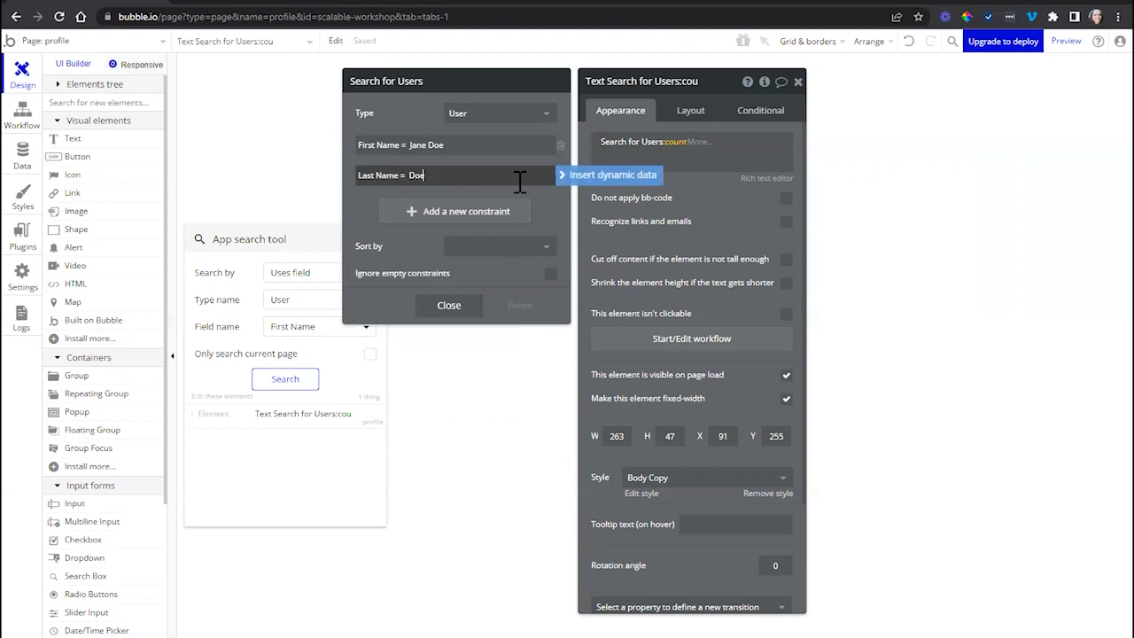
# - Remove the First Name constraint from the user search and rerun the app search for that field
pyautogui.click(560, 147)
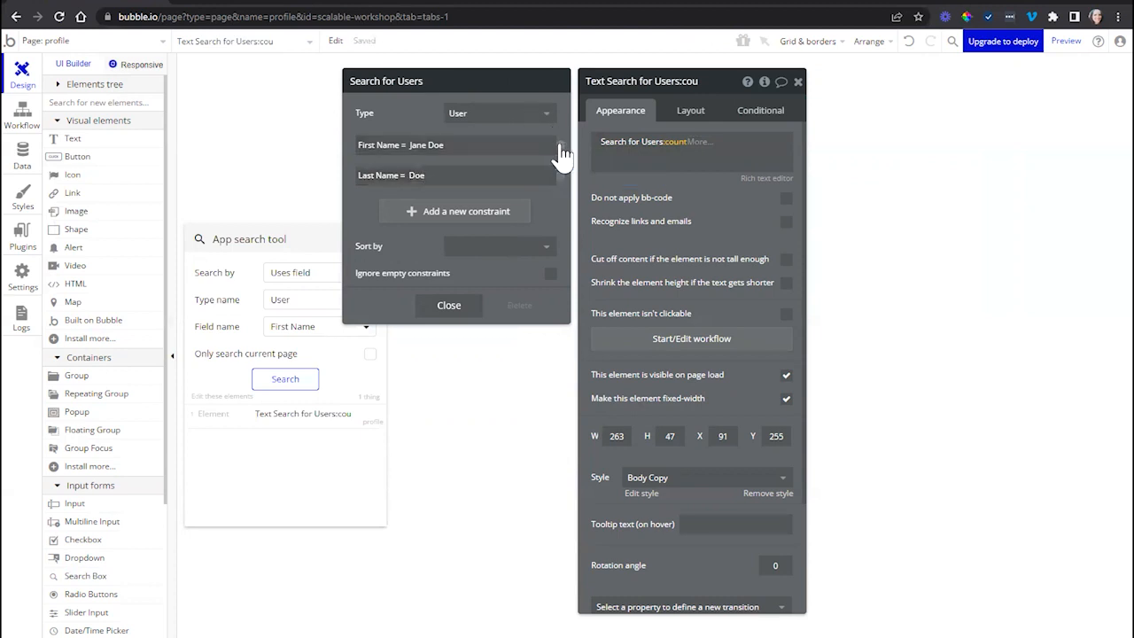
pyautogui.click(561, 147)
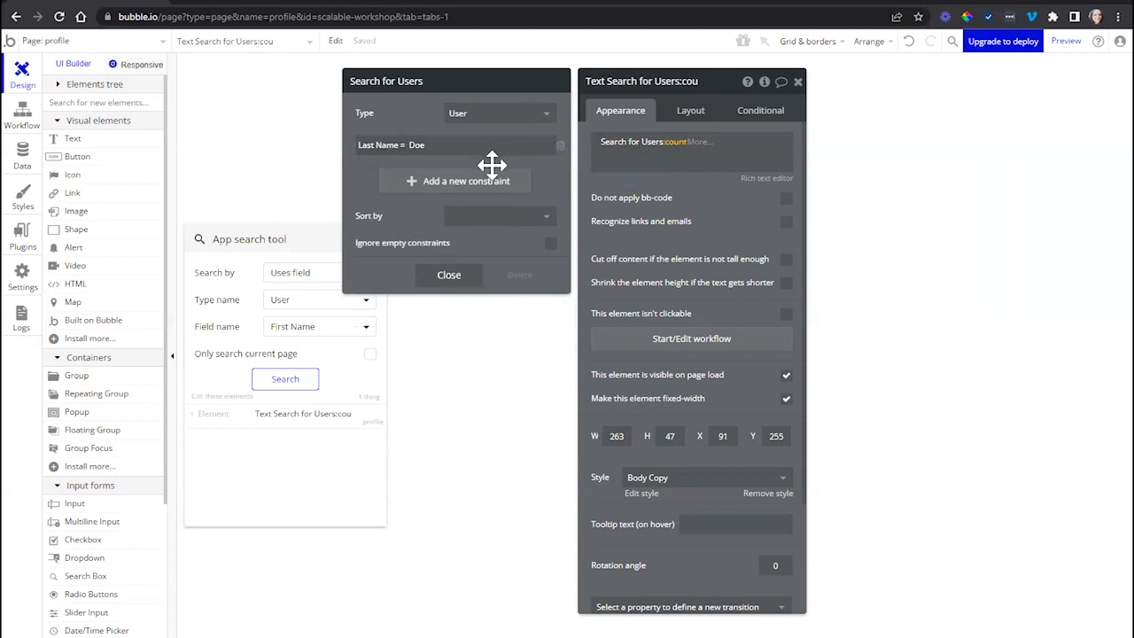
pyautogui.click(284, 379)
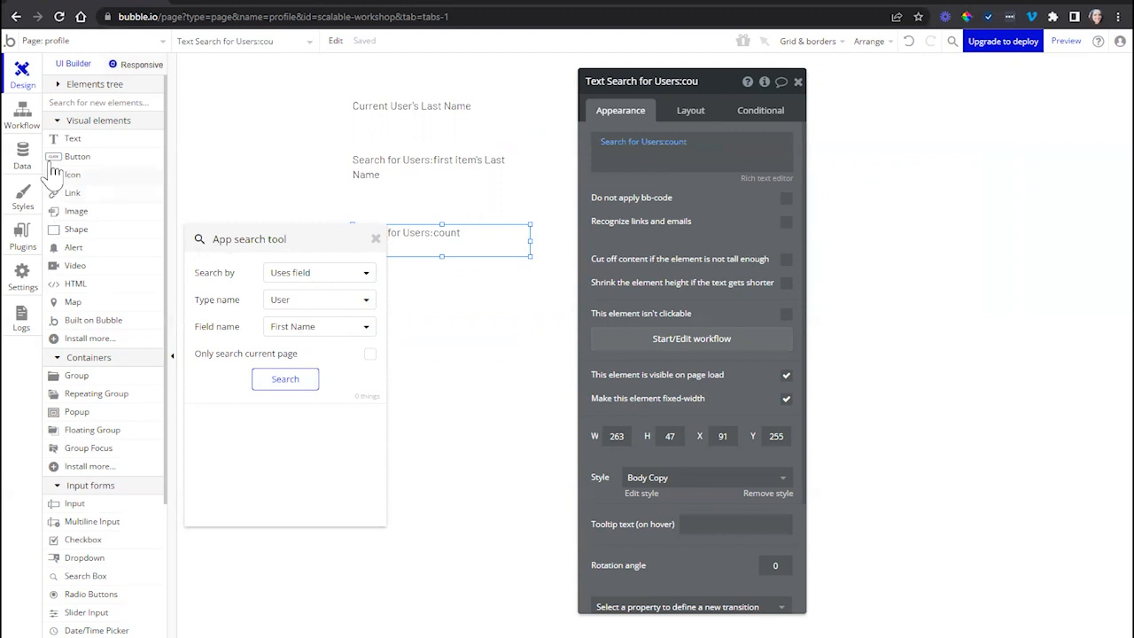
pyautogui.click(17, 164)
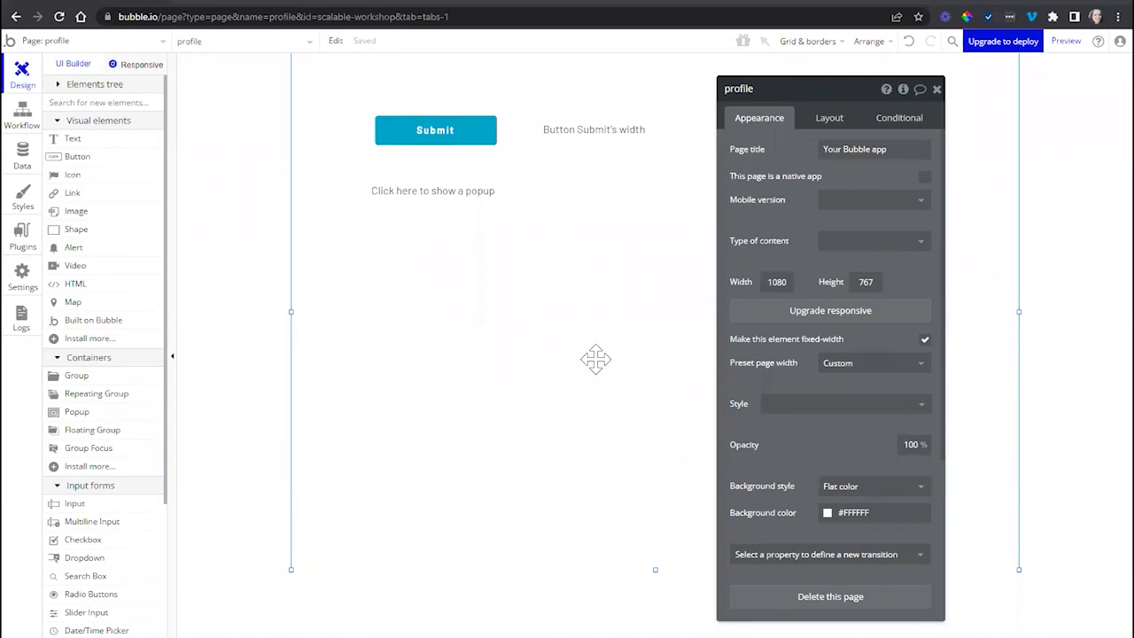
# - Open the Submit button's click workflow and inspect its Go to page index action
pyautogui.click(481, 133)
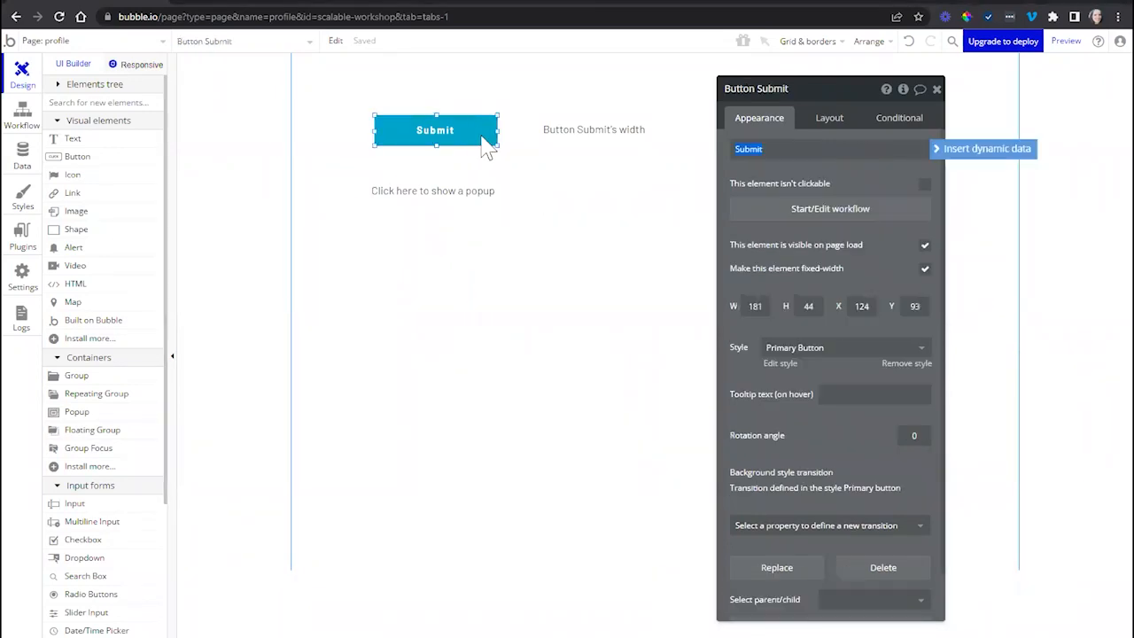
pyautogui.click(829, 213)
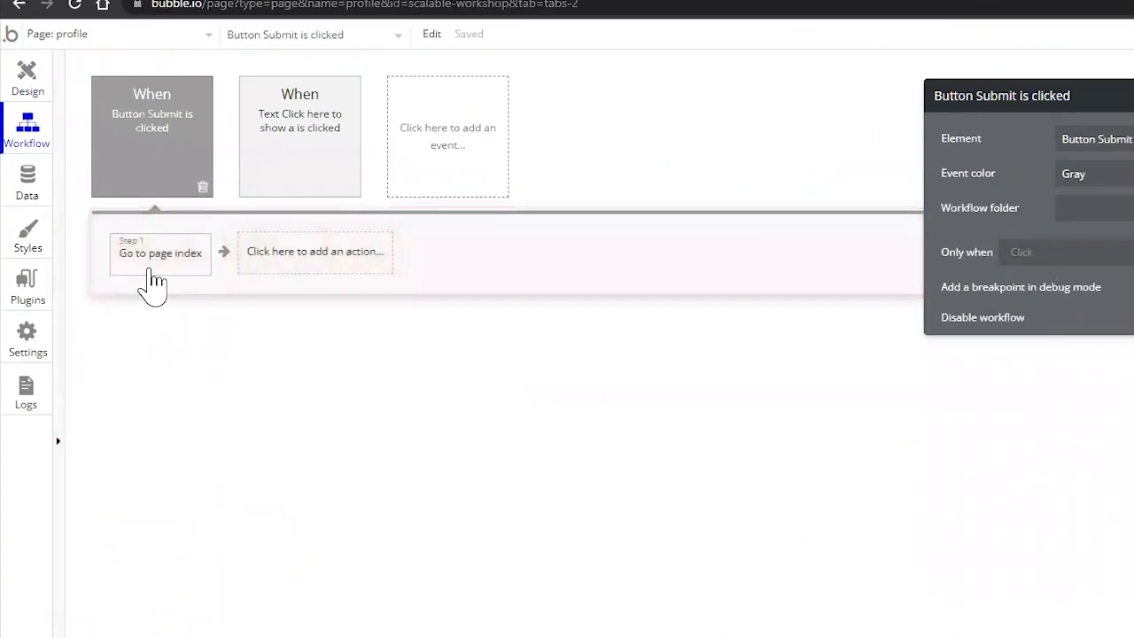
pyautogui.click(202, 341)
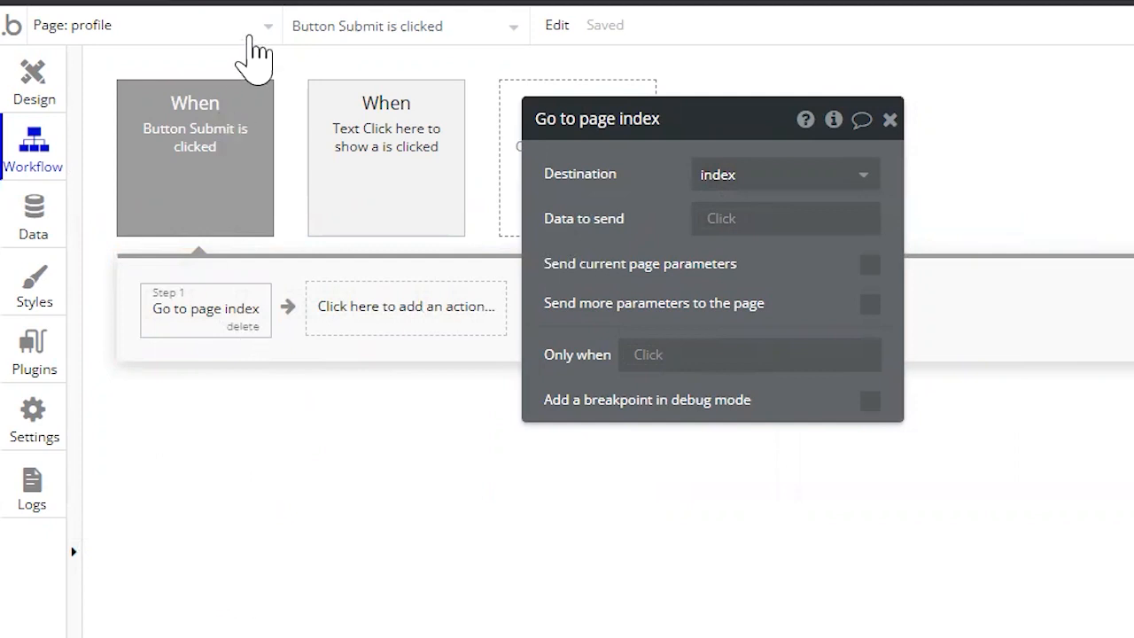
# - Look over the list of the app's pages and reusable elements, leaving the profile page open
pyautogui.click(252, 48)
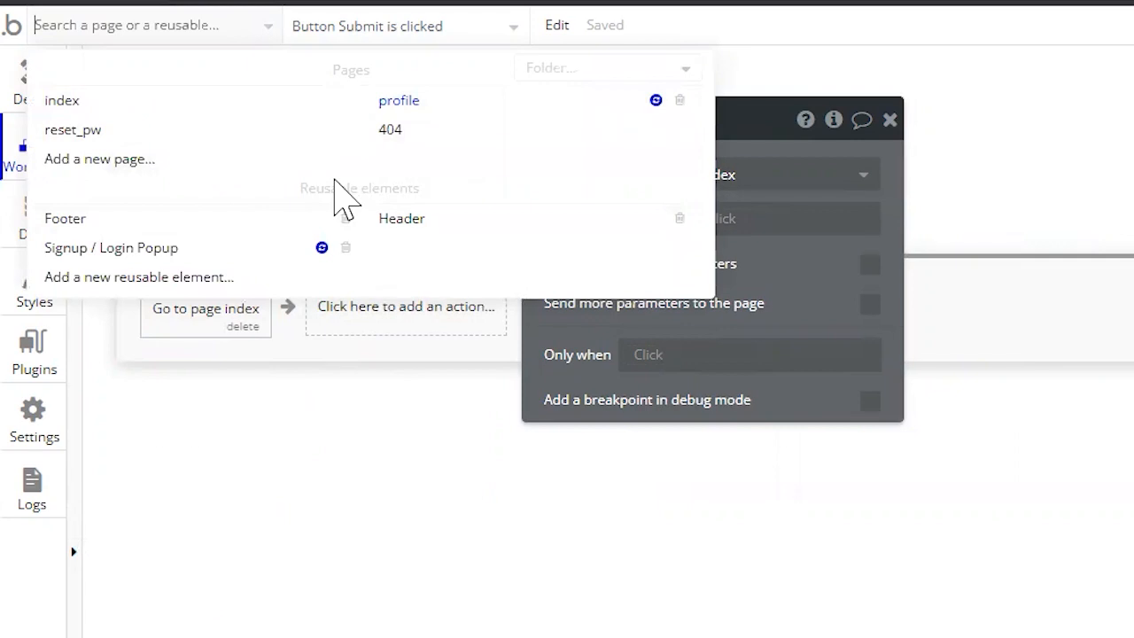
pyautogui.click(268, 404)
pyautogui.click(217, 25)
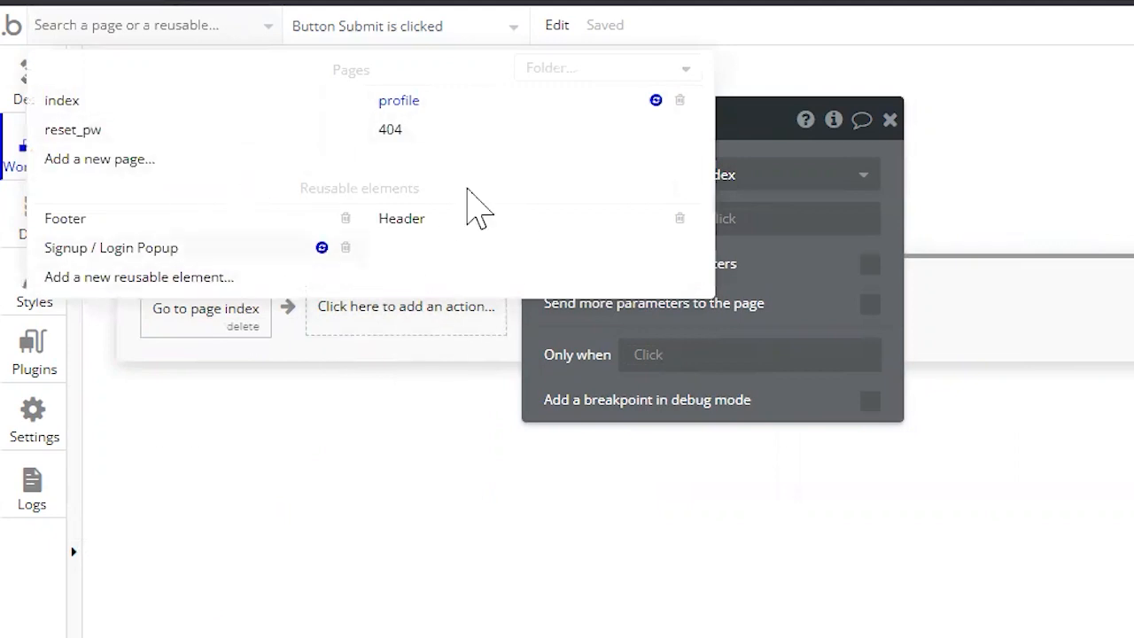
pyautogui.click(261, 376)
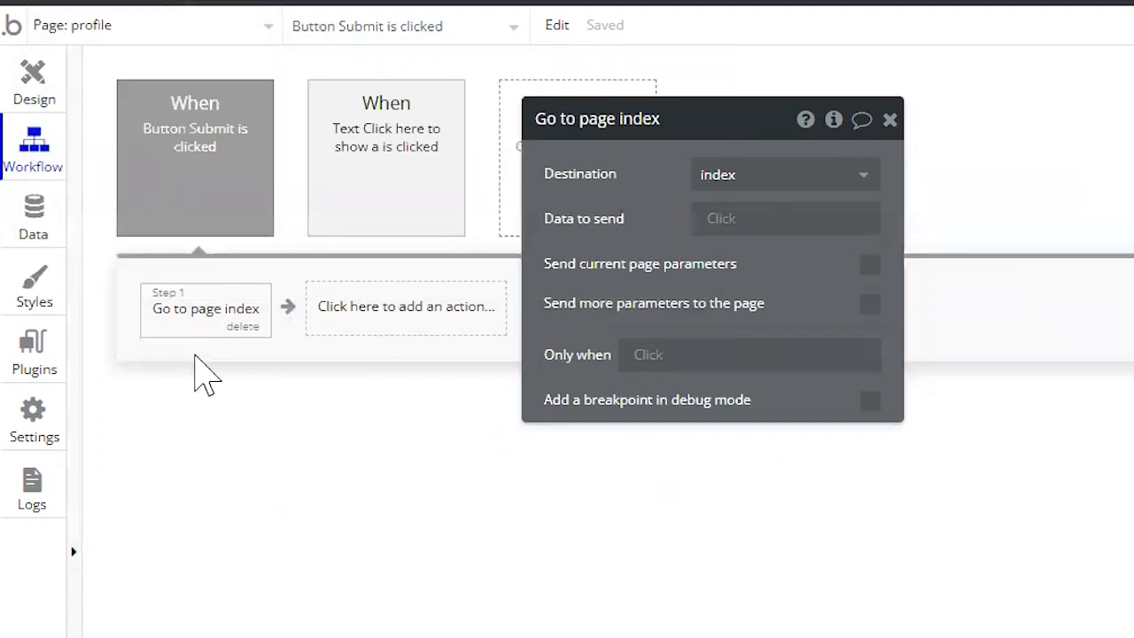
# - Reveal the element referenced by the Go to page index action and return to the profile page
pyautogui.rightClick(191, 319)
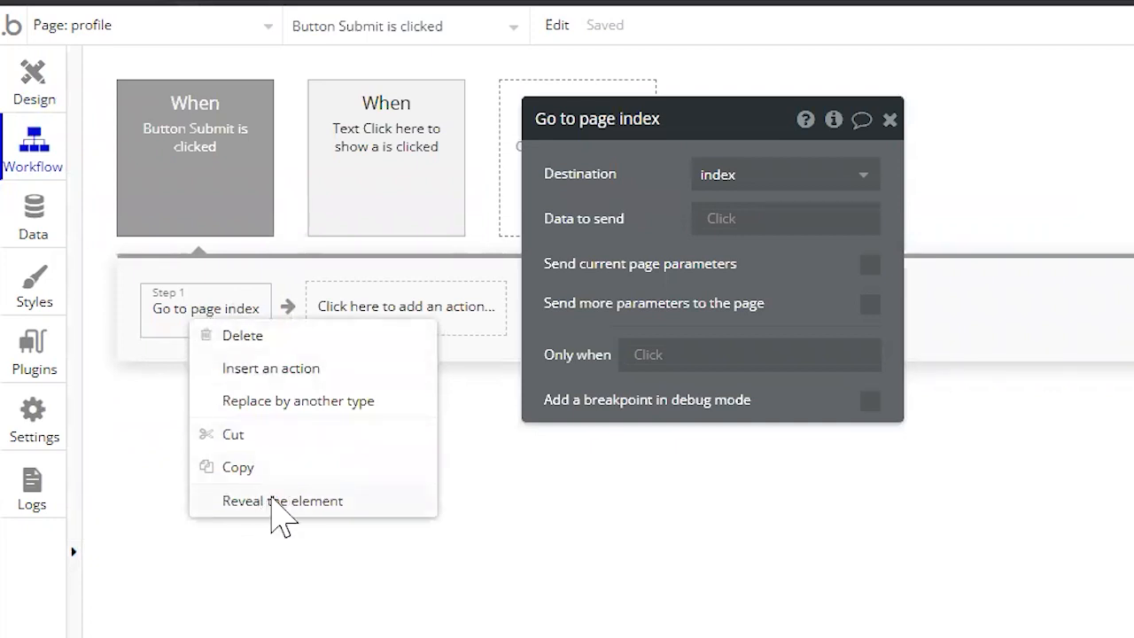
pyautogui.click(275, 503)
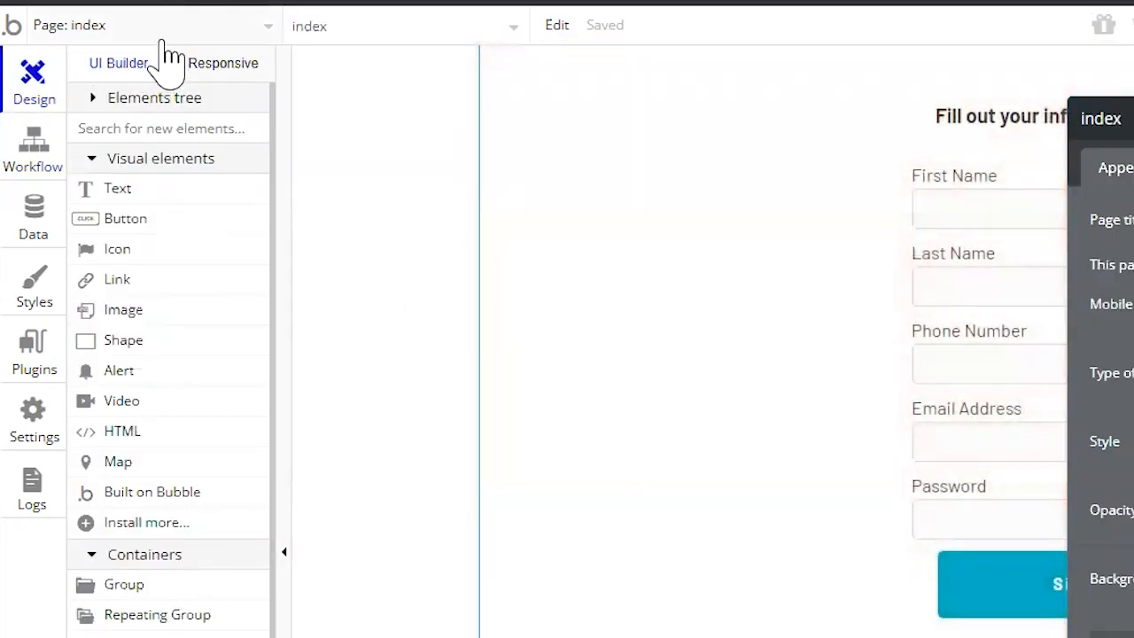
pyautogui.click(156, 35)
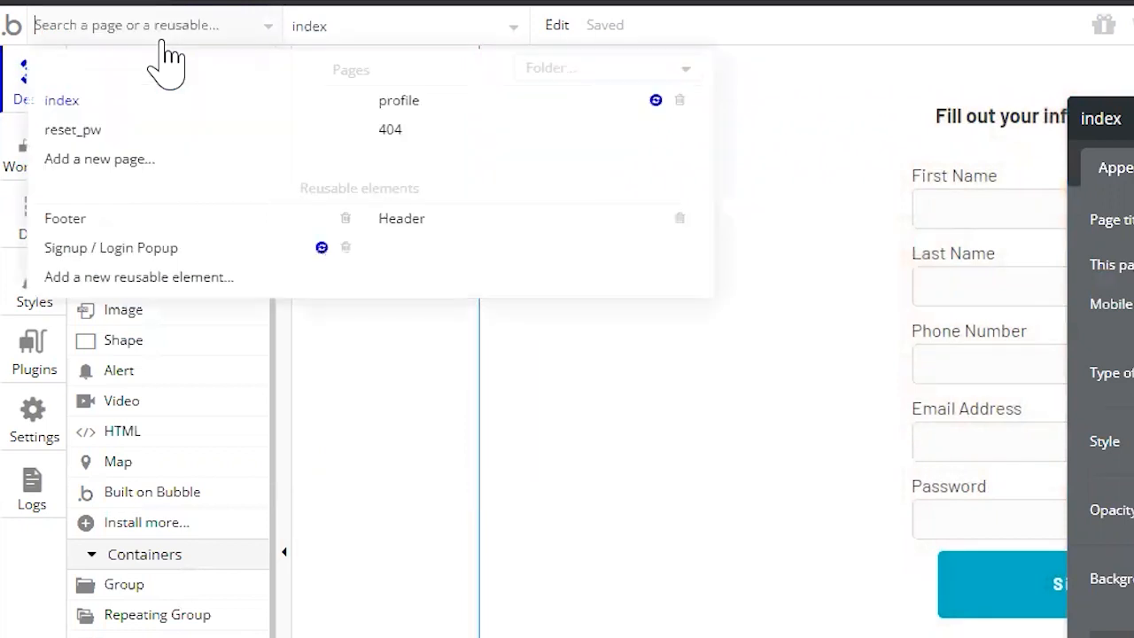
pyautogui.click(385, 102)
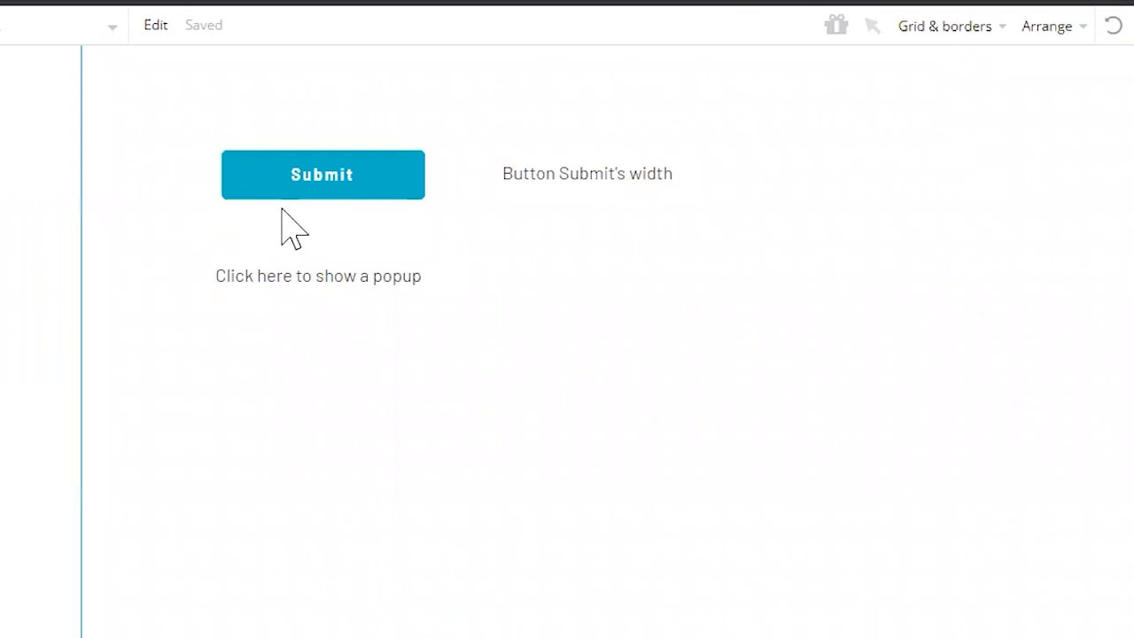
# - Compare the Button Submit's width text with the Submit button and preview the element its dynamic expression refers to
pyautogui.doubleClick(551, 184)
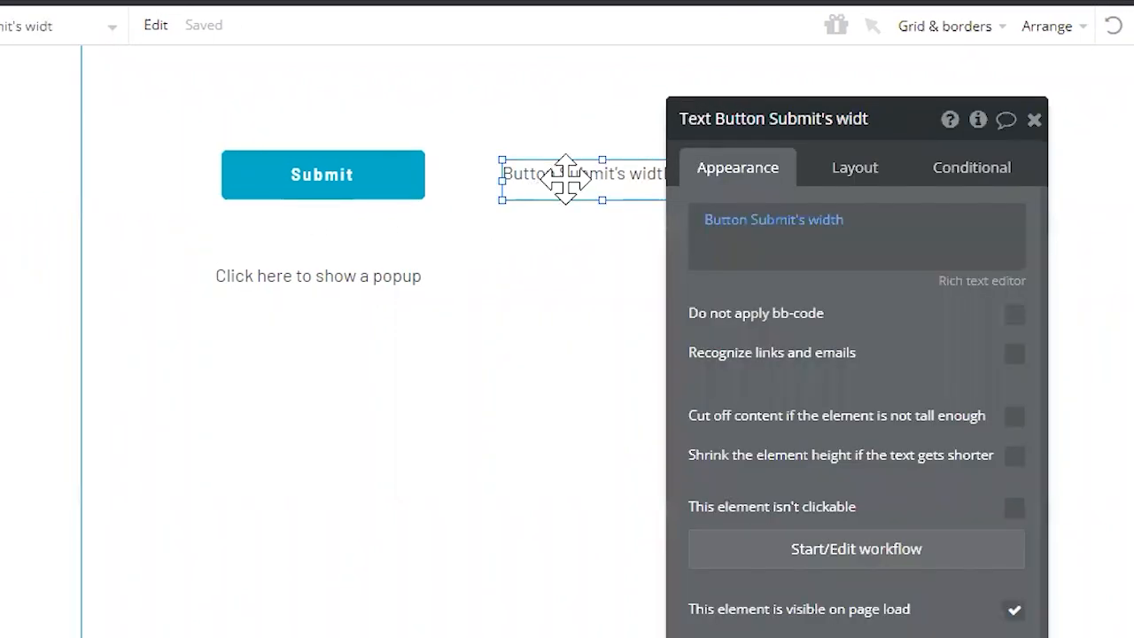
pyautogui.click(337, 189)
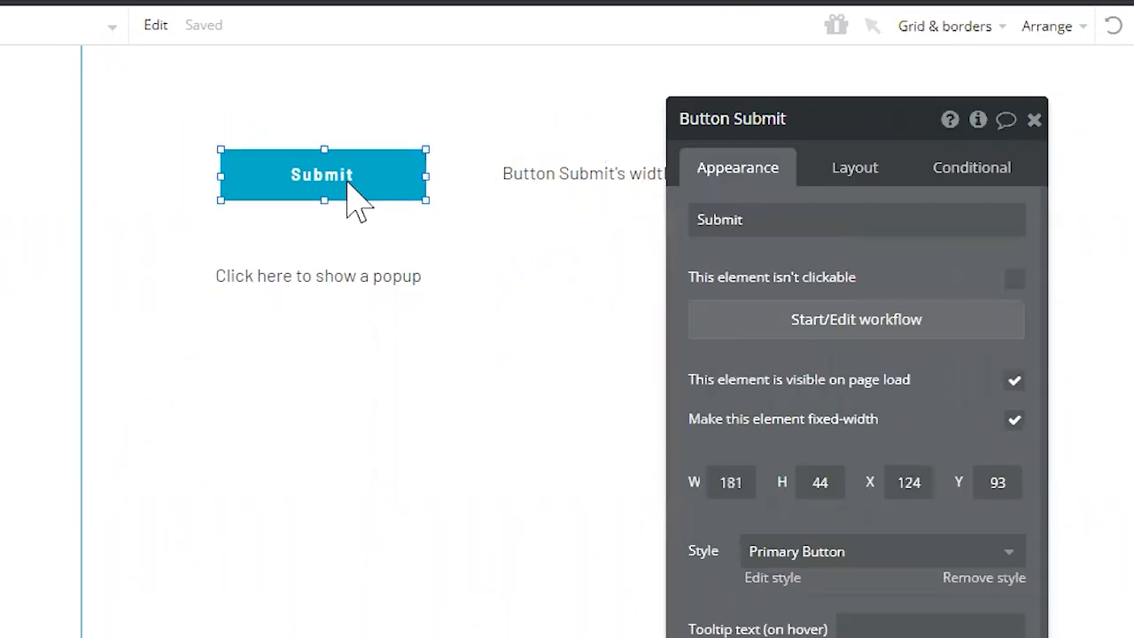
pyautogui.click(532, 187)
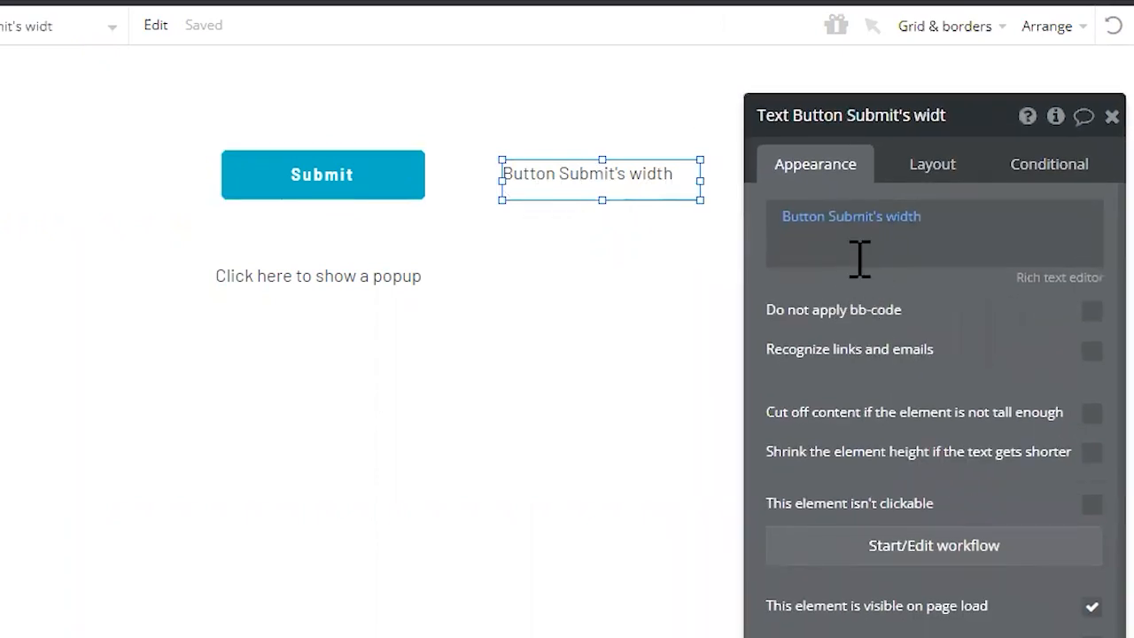
pyautogui.moveTo(851, 222)
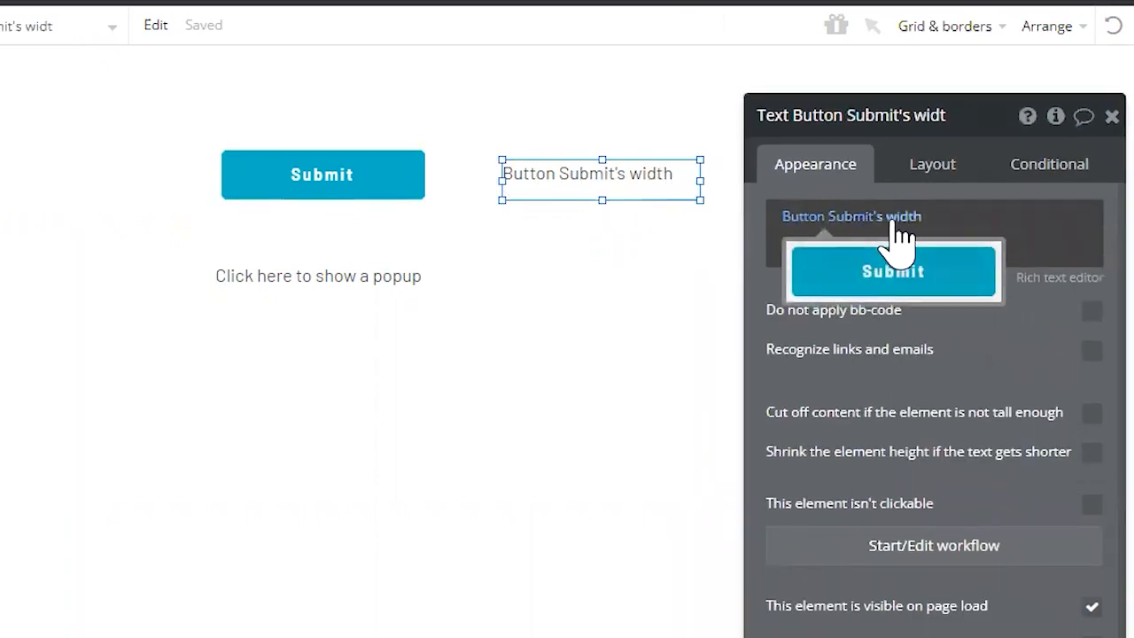
# - Inspect the dynamic expression in the Button Submit's width text and leave it as it is
pyautogui.click(898, 221)
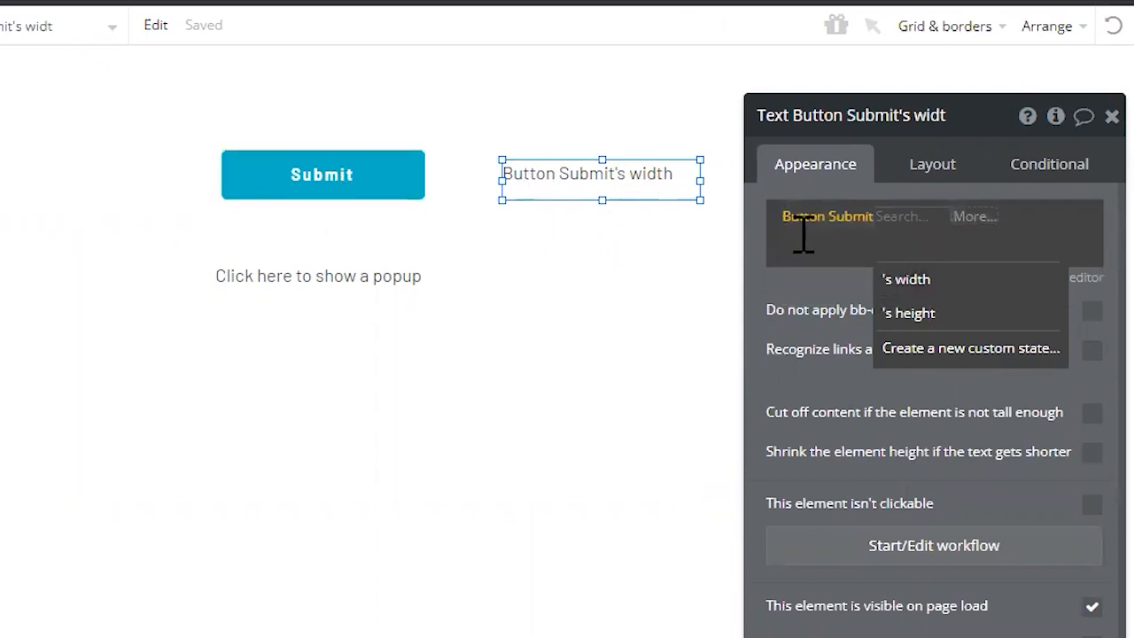
pyautogui.click(838, 299)
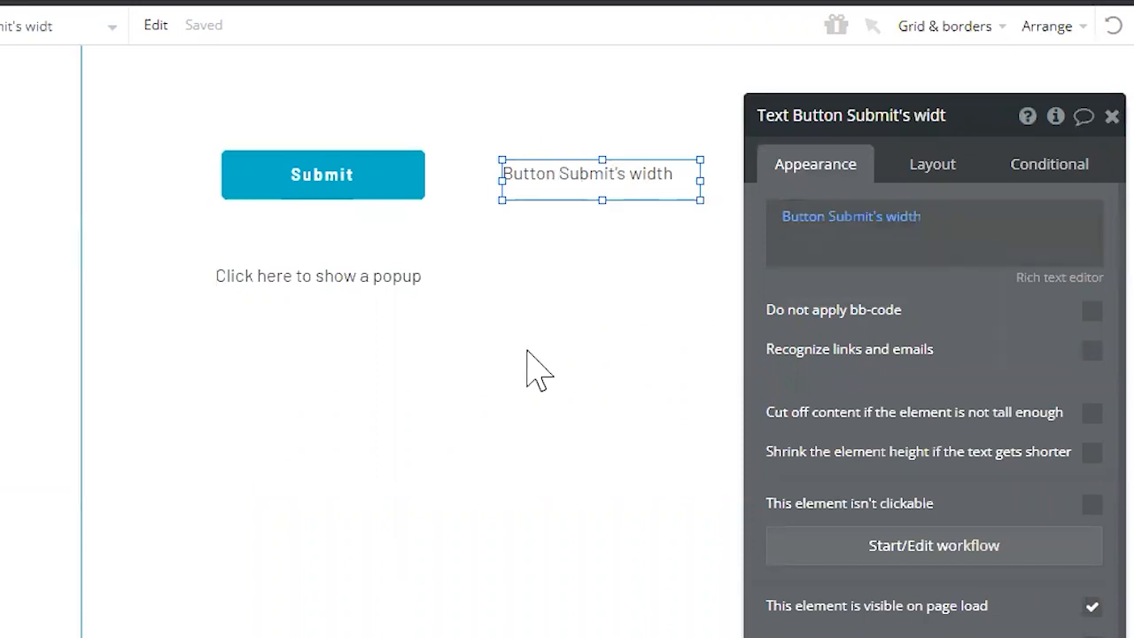
pyautogui.moveTo(561, 181); pyautogui.dragTo(522, 173)
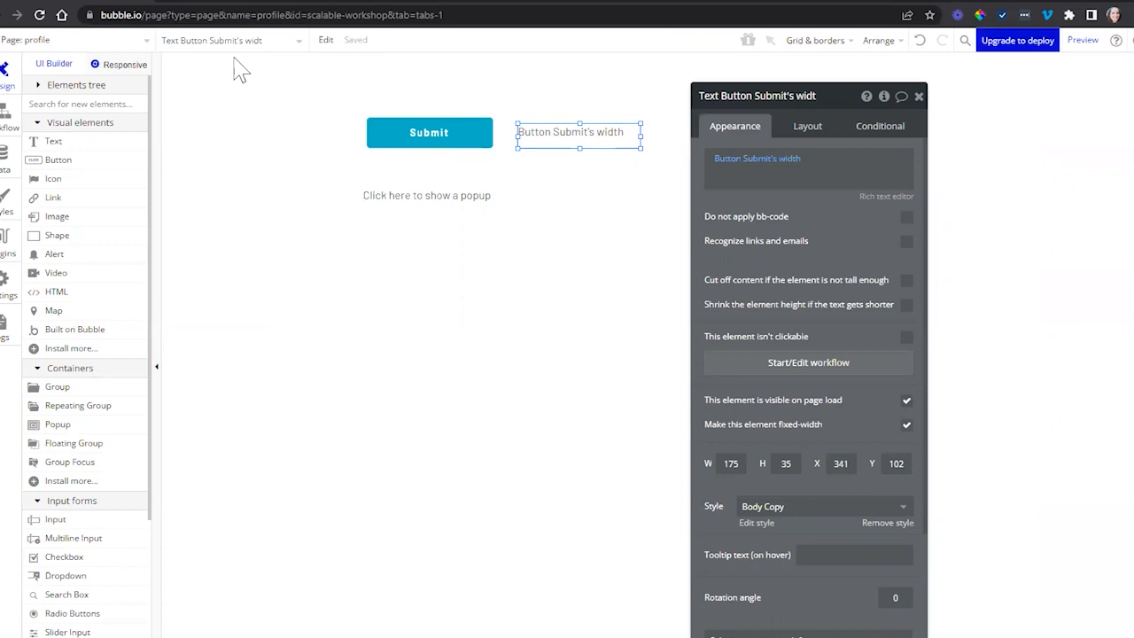
# - Look over the profile page's elements in the elements tree and reveal the button referenced by the Button Submit's width text
pyautogui.click(236, 42)
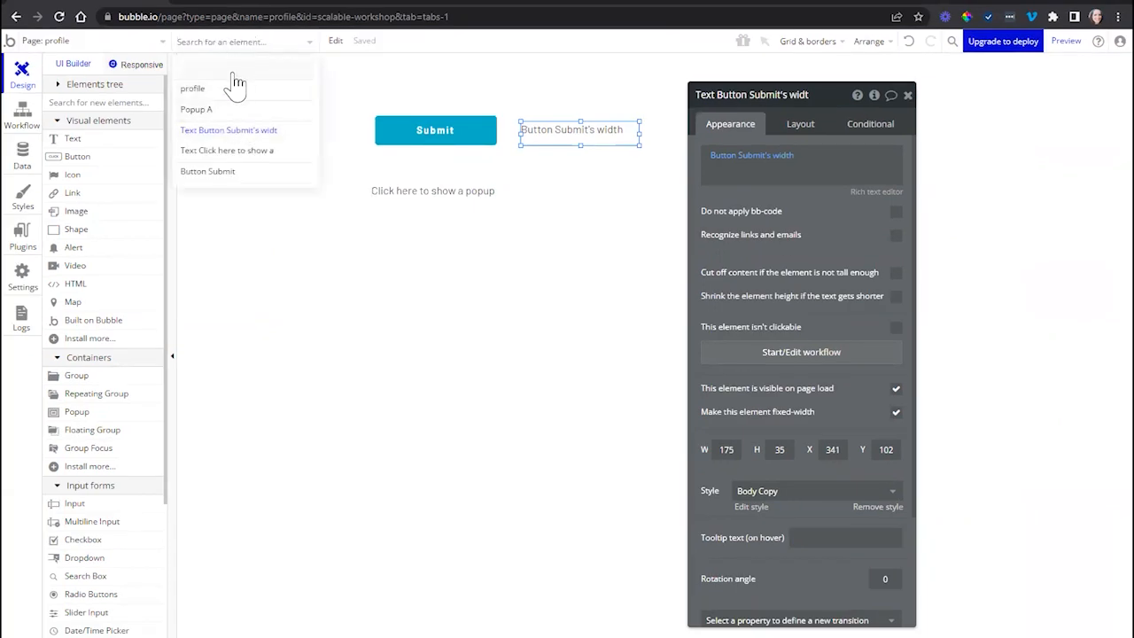
pyautogui.click(62, 85)
pyautogui.moveTo(97, 149)
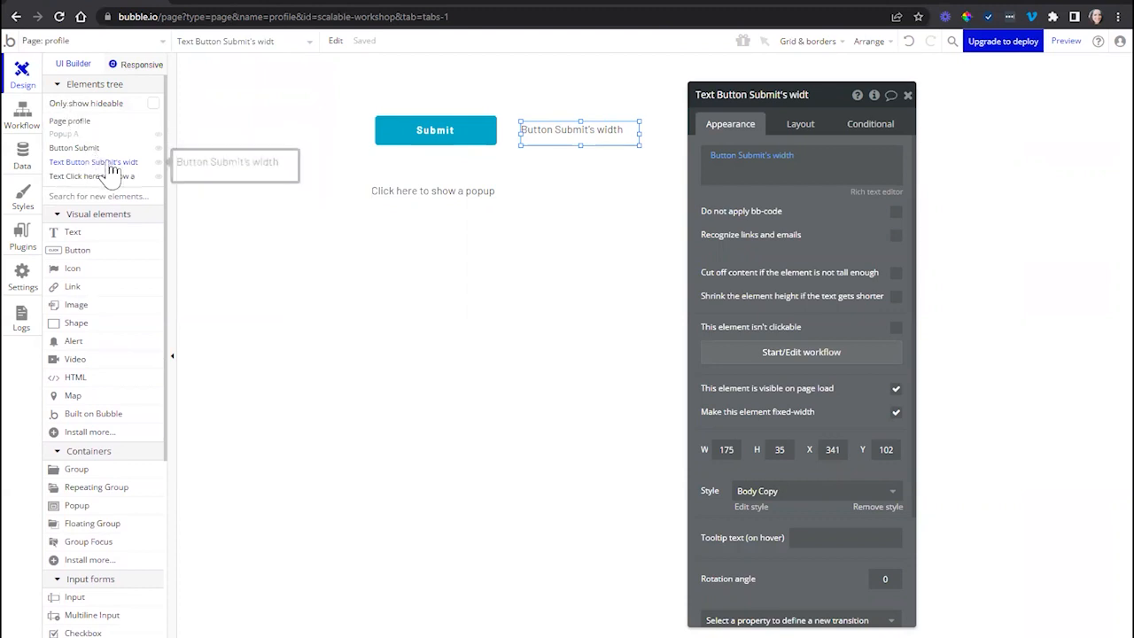
pyautogui.rightClick(734, 165)
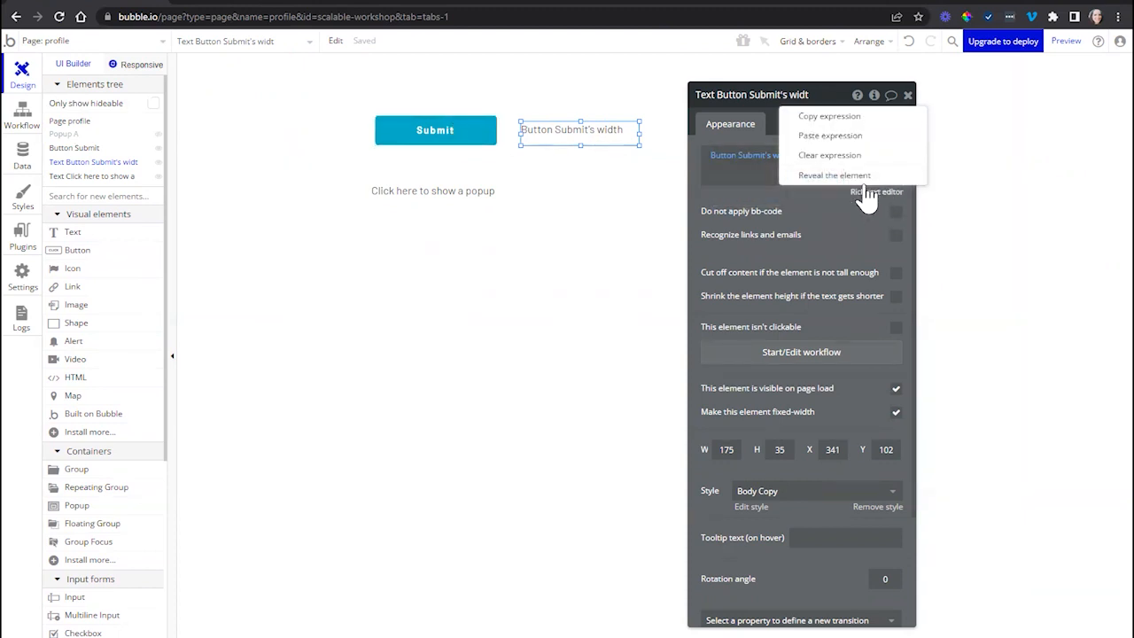
pyautogui.click(842, 176)
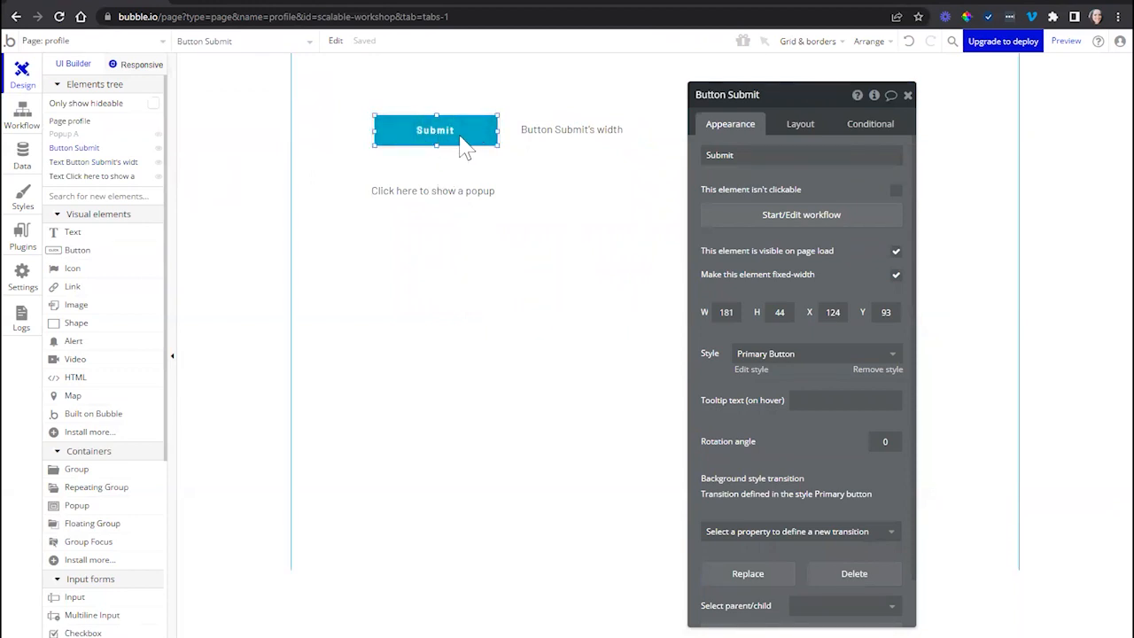
# - Open the click workflow of the "Click here to show a popup" text and inspect its Show Popup A action
pyautogui.click(424, 195)
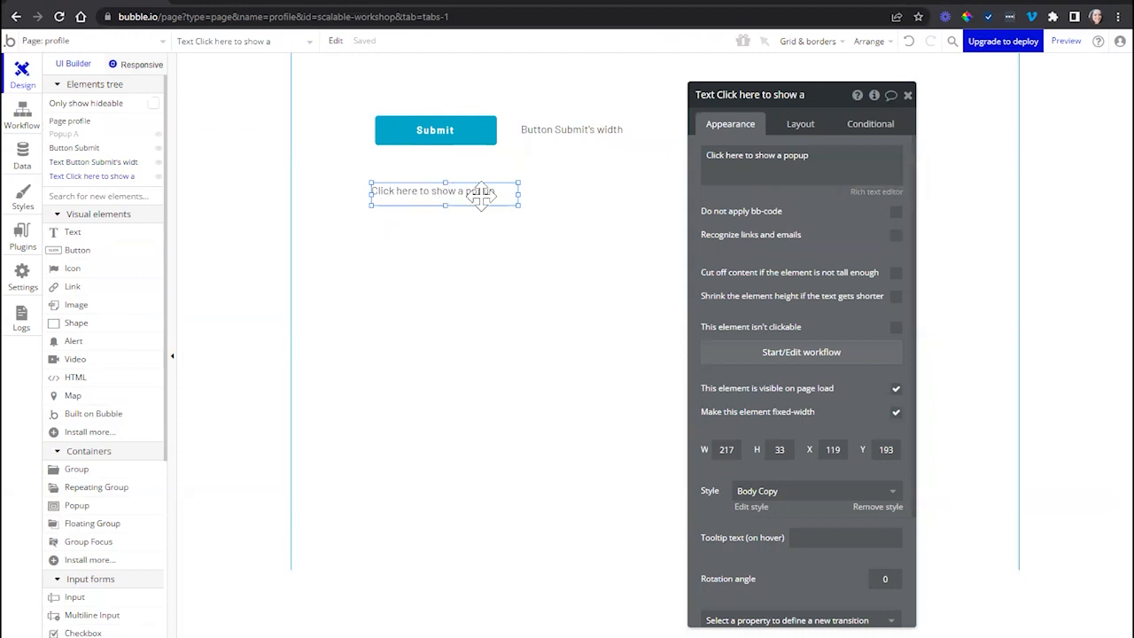
pyautogui.click(734, 168)
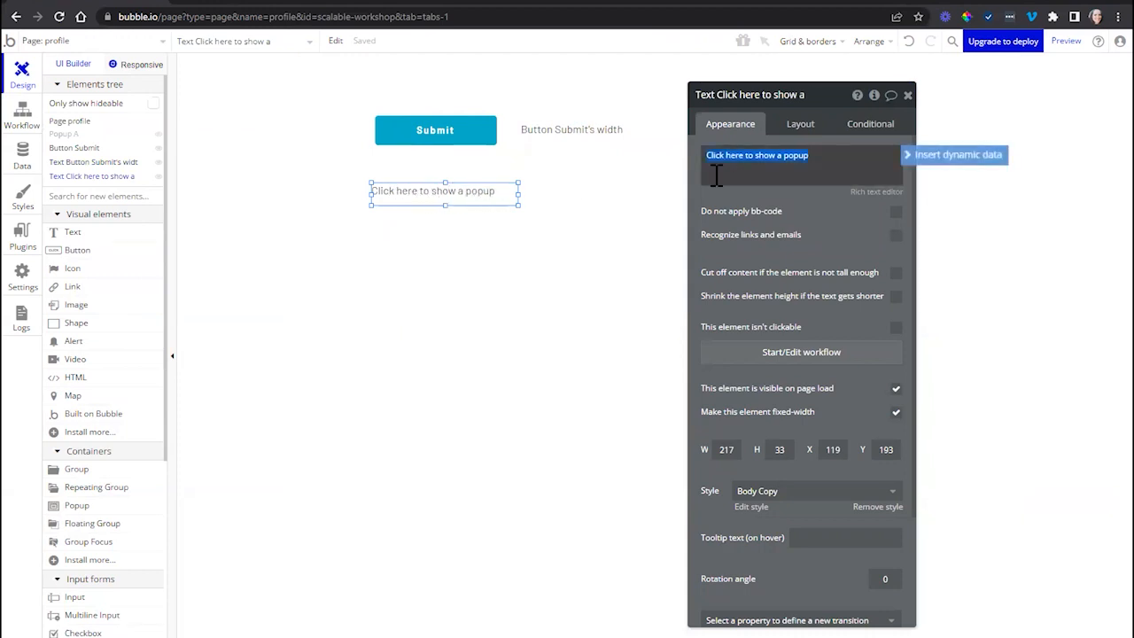
pyautogui.click(727, 355)
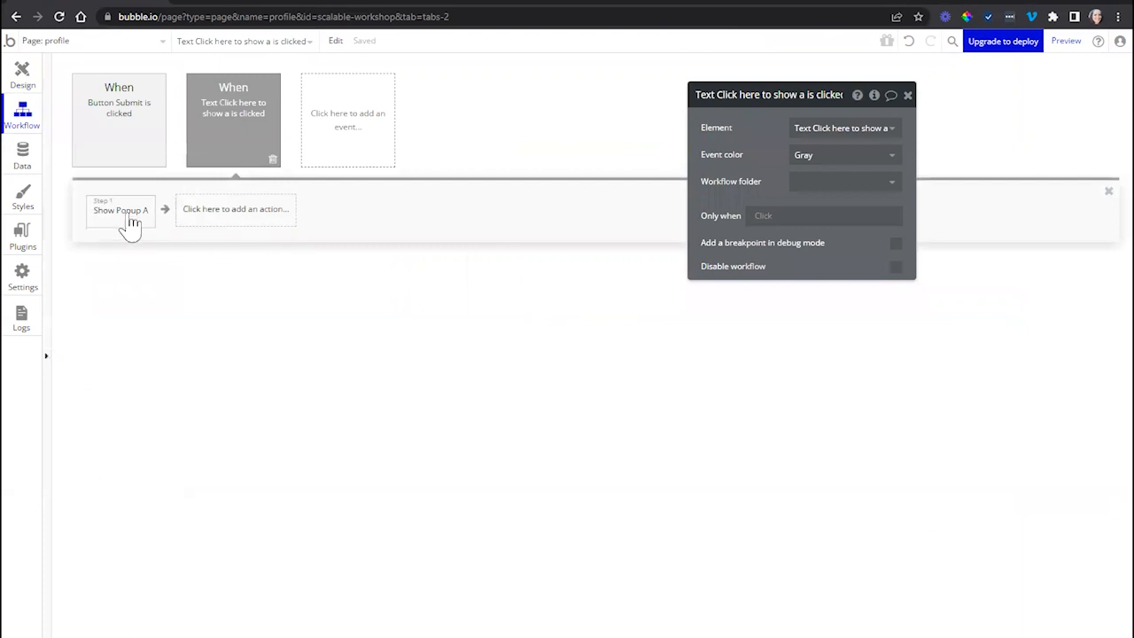
pyautogui.click(122, 222)
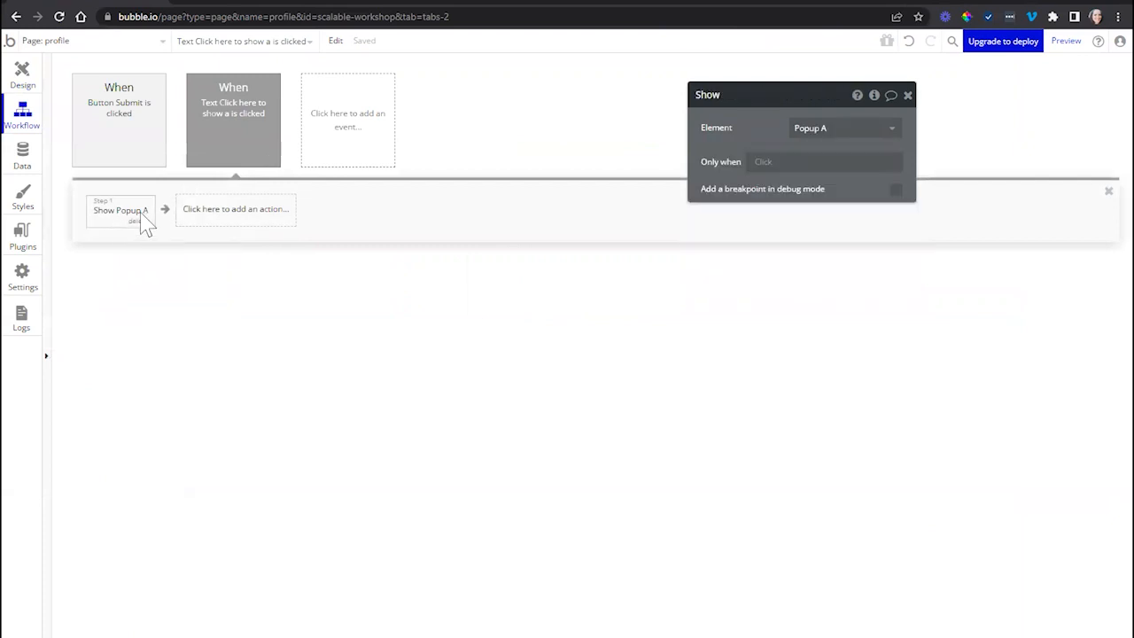
# - View Popup A through the elements tree and reveal the same popup from the workflow's Show Popup A action
pyautogui.click(22, 87)
pyautogui.click(71, 135)
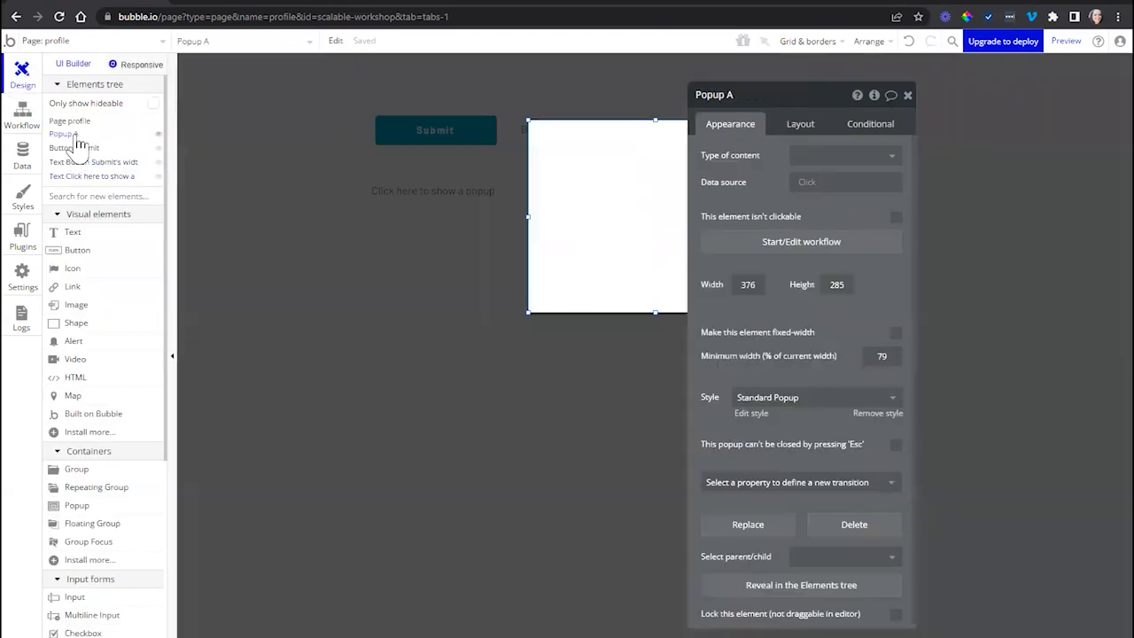
pyautogui.click(22, 120)
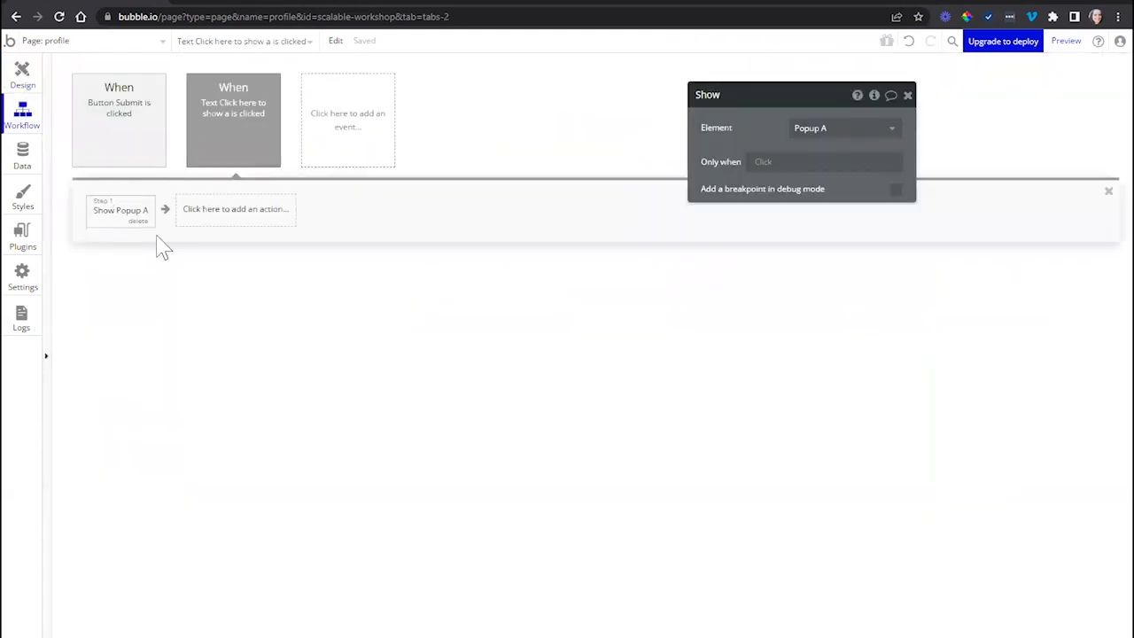
pyautogui.rightClick(115, 221)
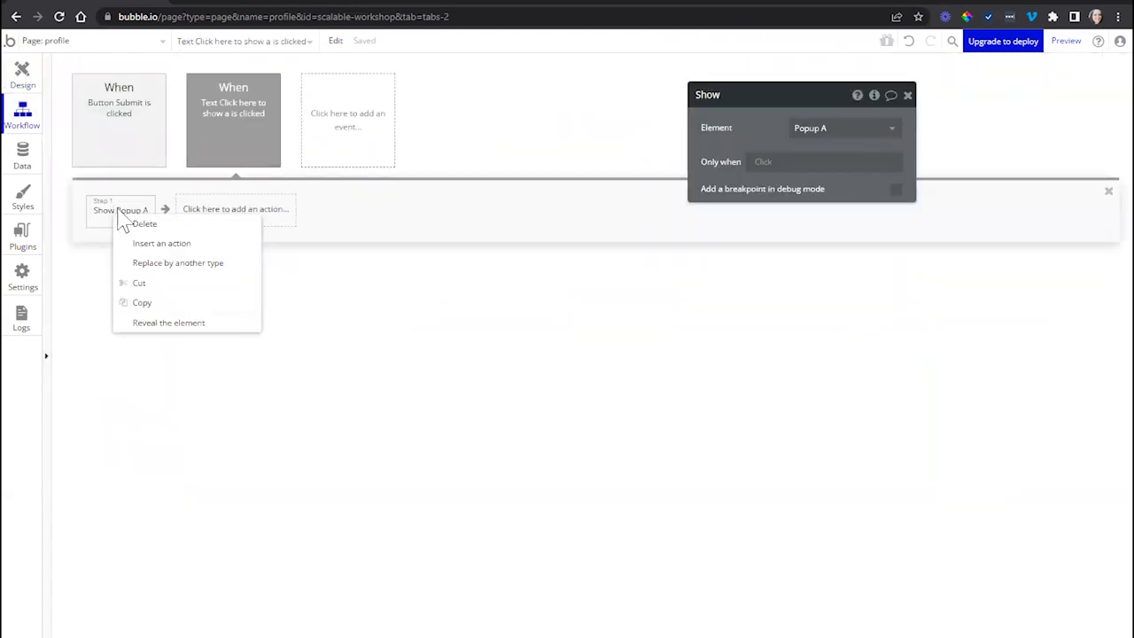
pyautogui.click(147, 334)
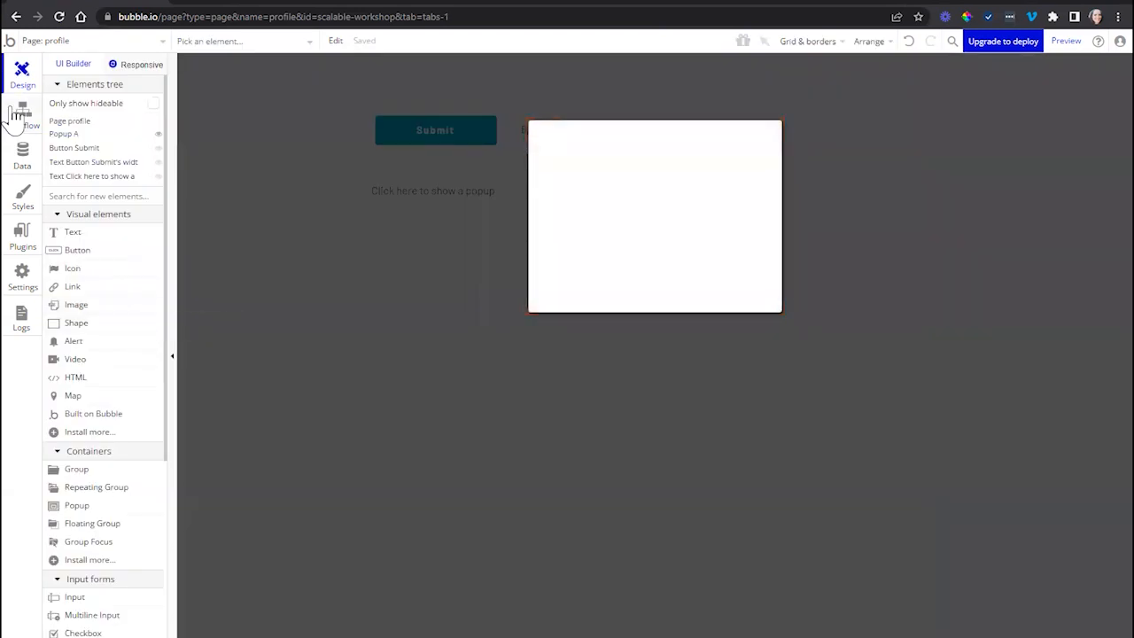
# - Inspect the Go to page index action in the Submit button's click workflow and return to the page design
pyautogui.click(19, 115)
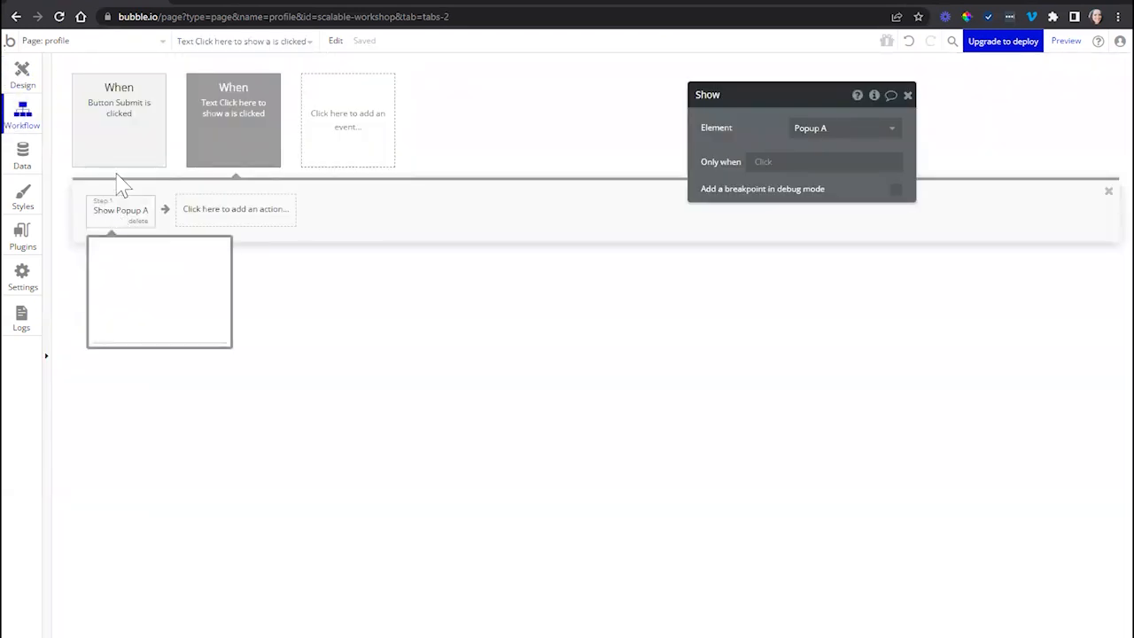
pyautogui.click(124, 144)
pyautogui.click(128, 221)
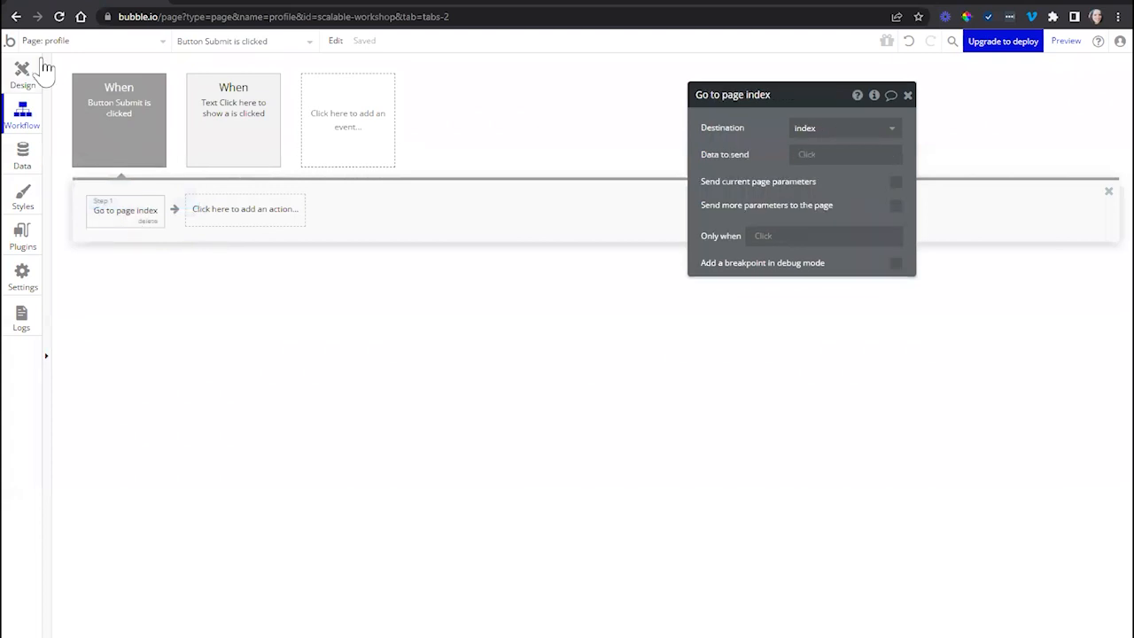
pyautogui.click(33, 73)
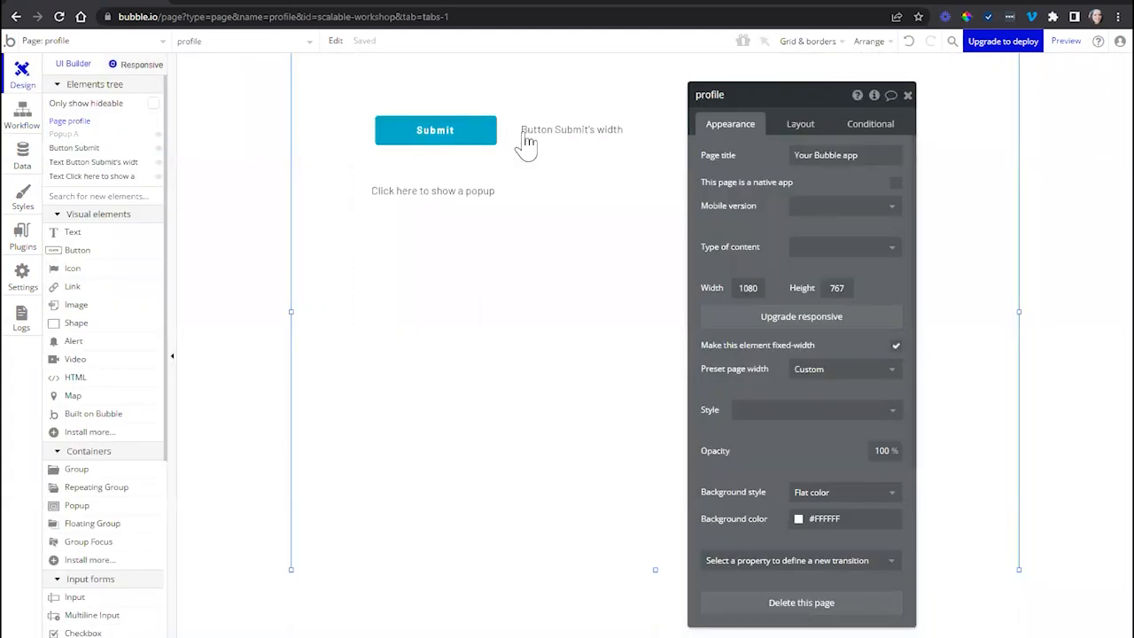
# - Check the options of the "Click here to show a popup" text and reveal the element its workflow's Show action refers to
pyautogui.click(530, 137)
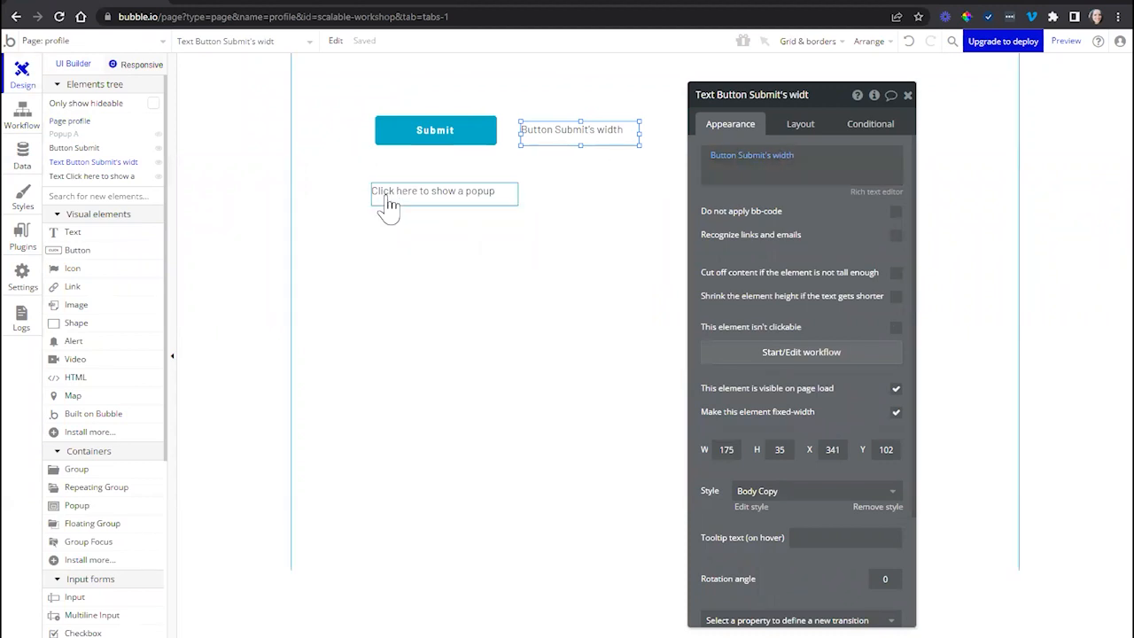
pyautogui.rightClick(434, 199)
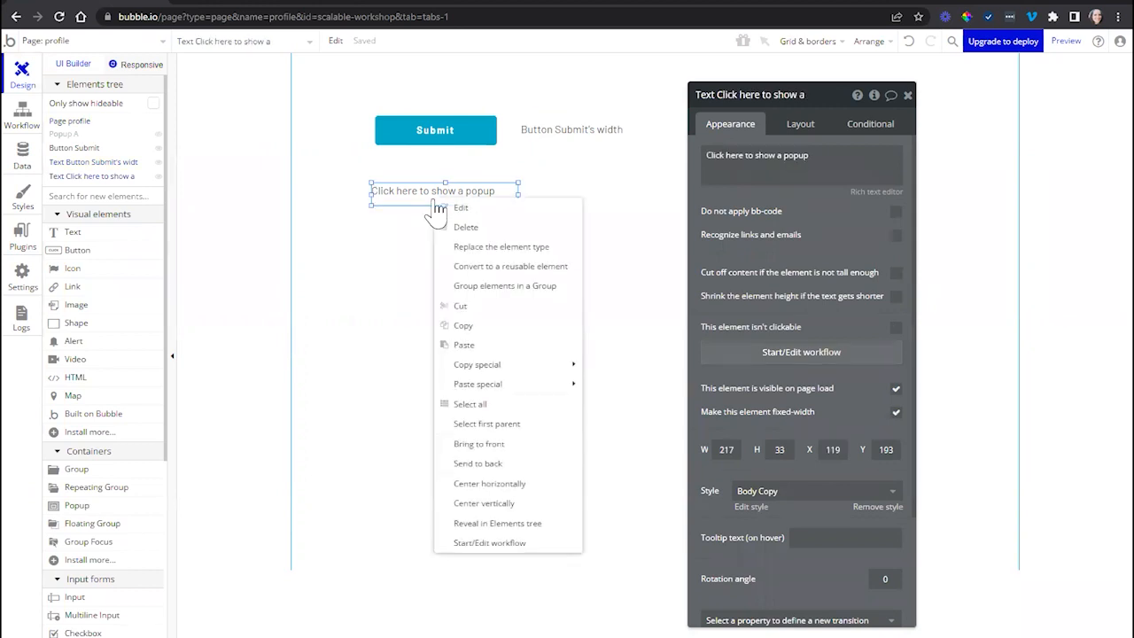
pyautogui.click(22, 120)
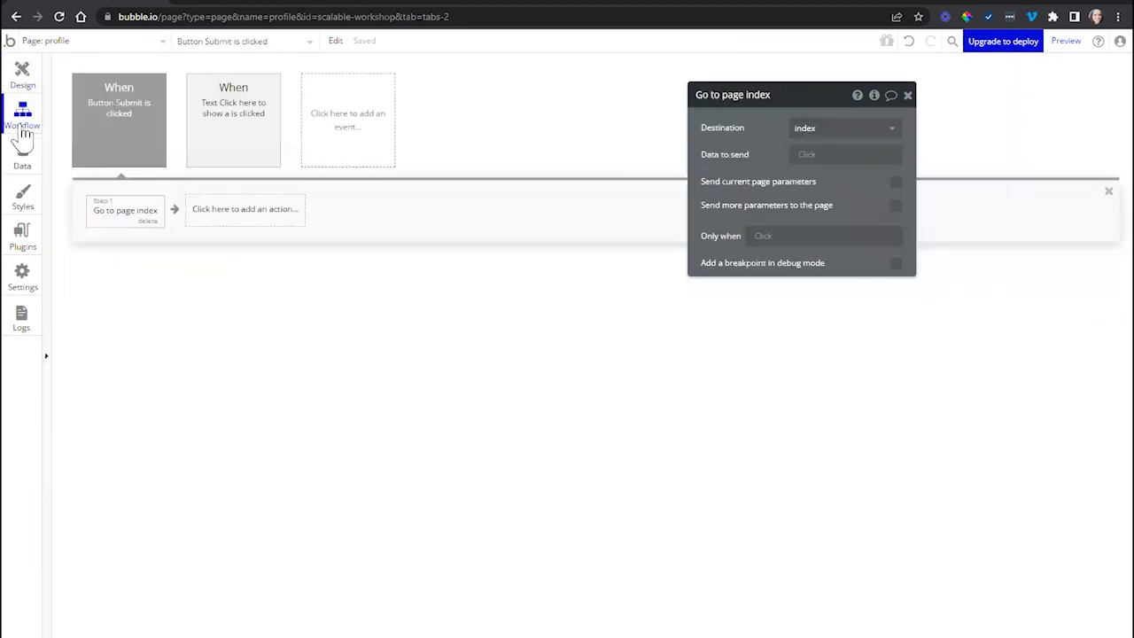
pyautogui.click(235, 141)
pyautogui.click(139, 213)
pyautogui.rightClick(139, 213)
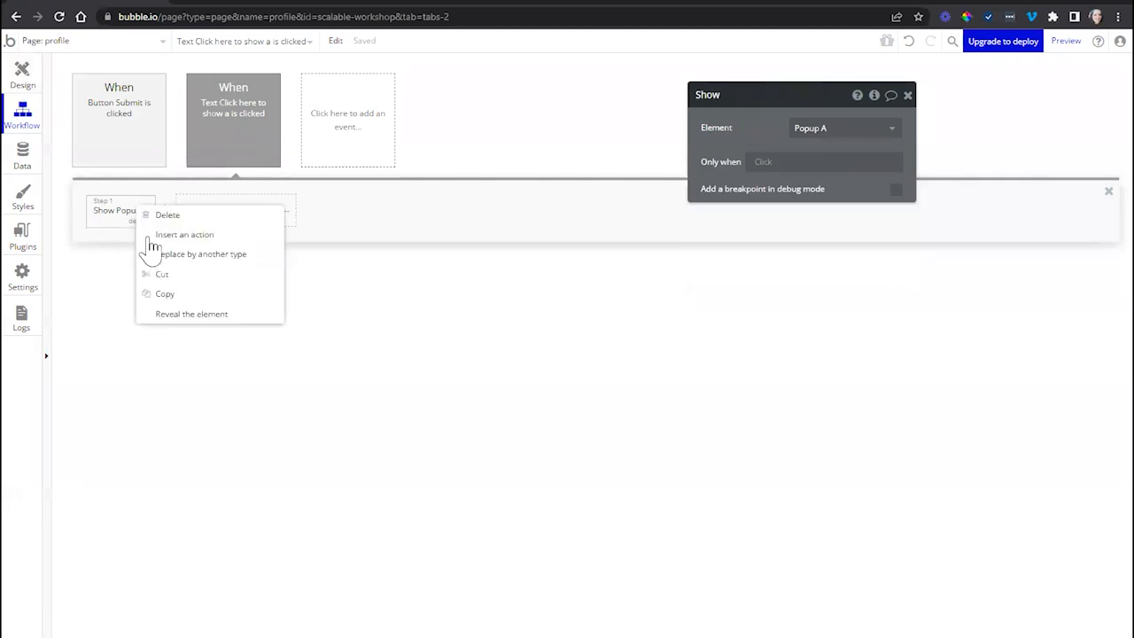
pyautogui.click(182, 317)
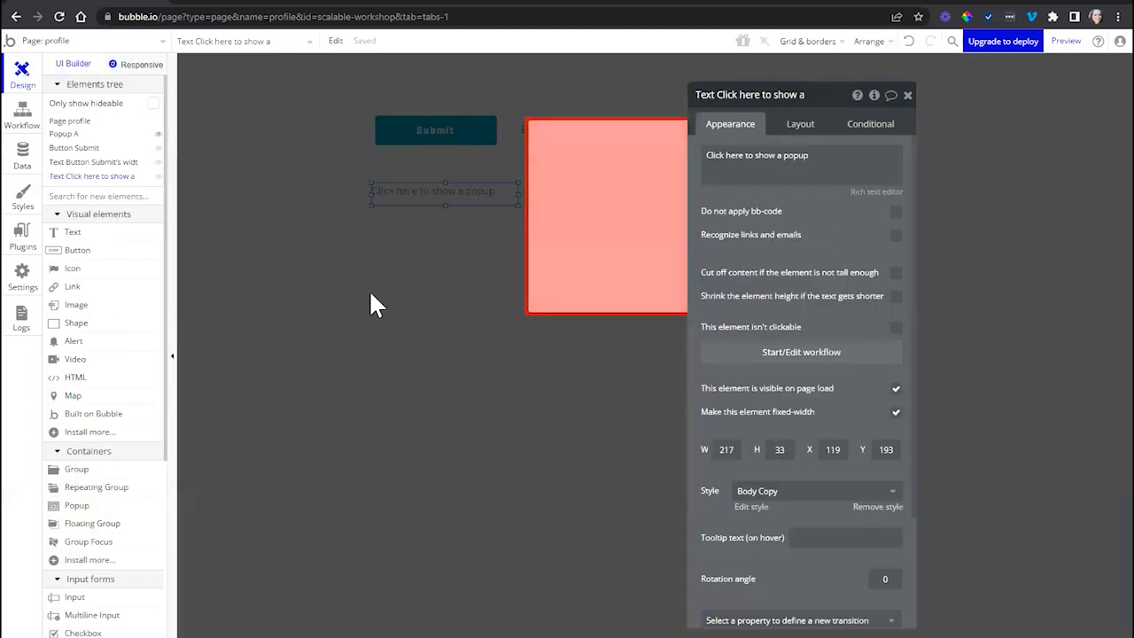
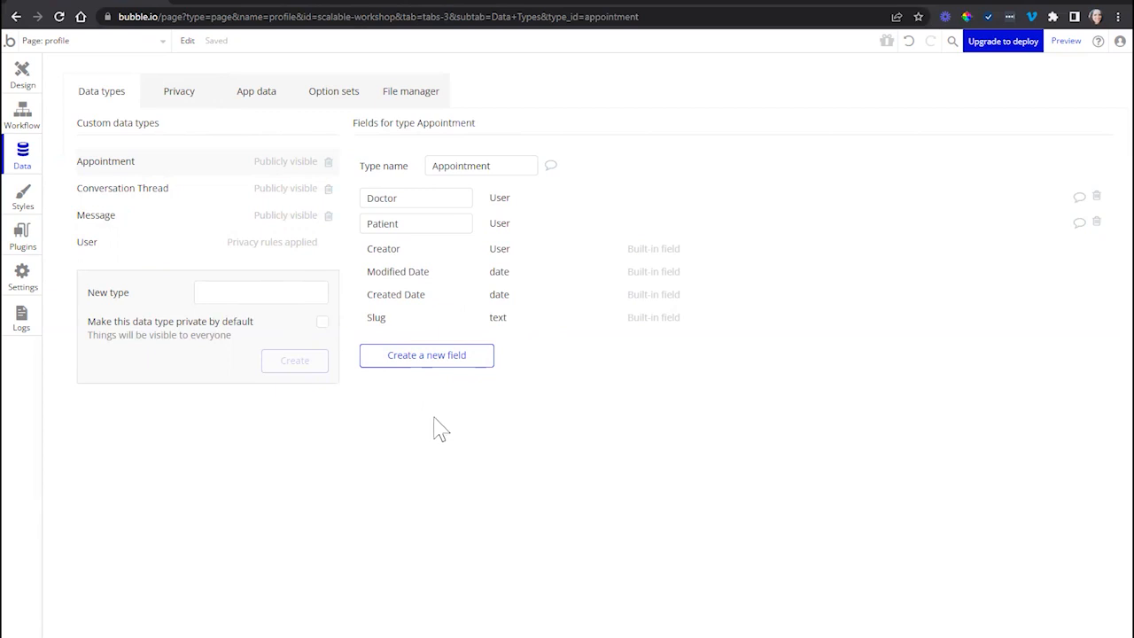
# - Rename the Appointment data type by adding a calendar emoji in front of its name
pyautogui.click(434, 166)
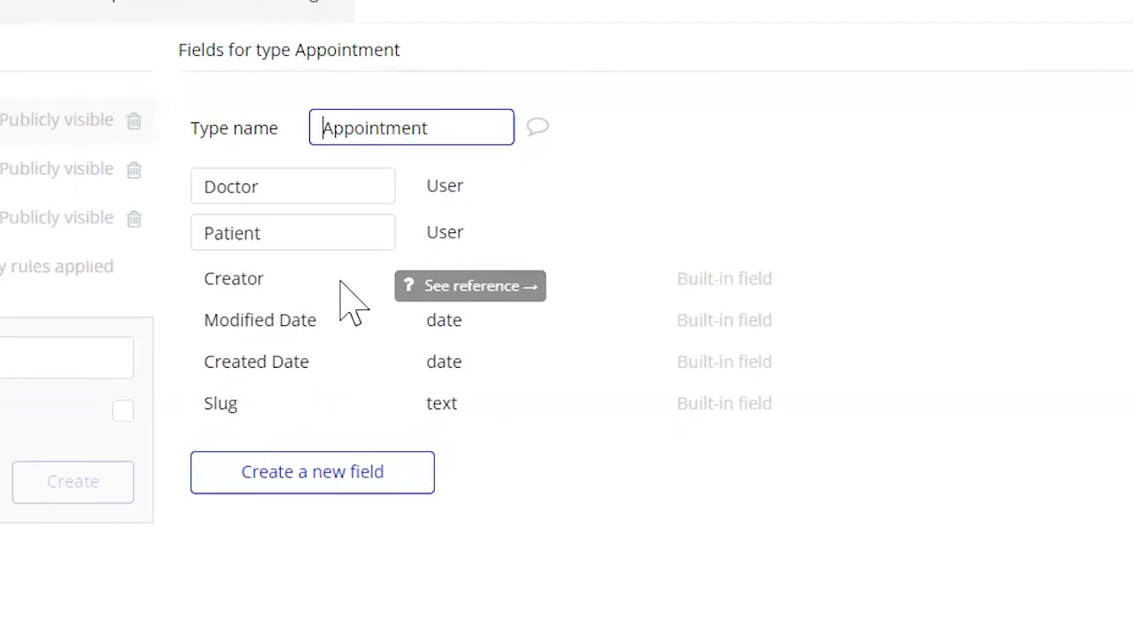
pyautogui.press('super+period')
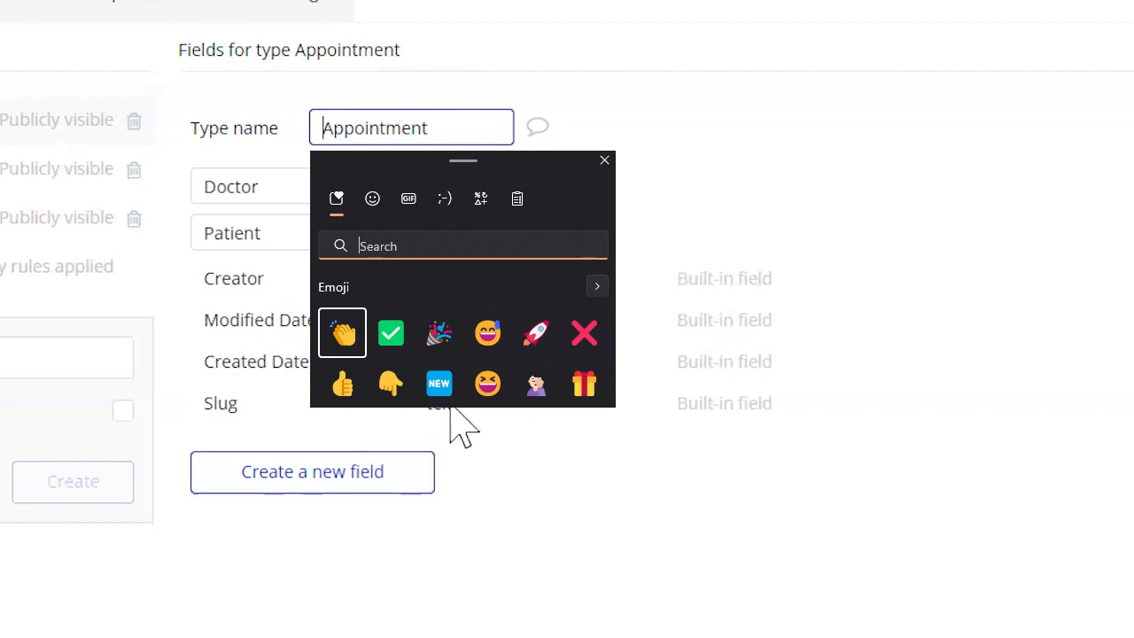
pyautogui.click(450, 407)
pyautogui.press('Escape')
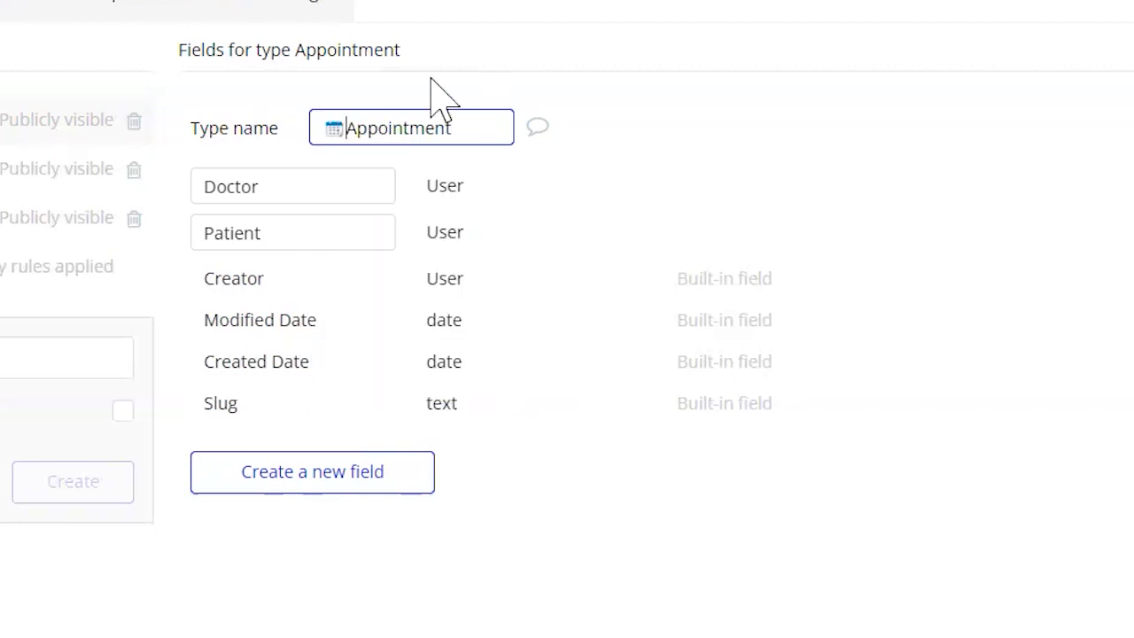
pyautogui.click(379, 95)
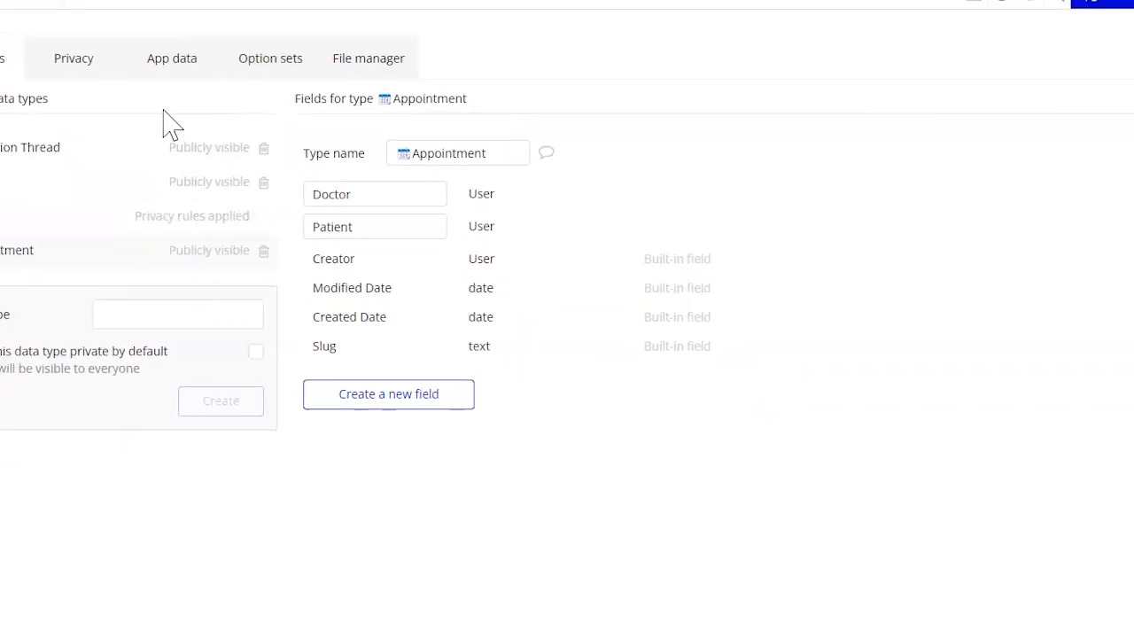
# - Check how the Appointment type's name appears in the app data and page design, and return to the data types
pyautogui.click(164, 60)
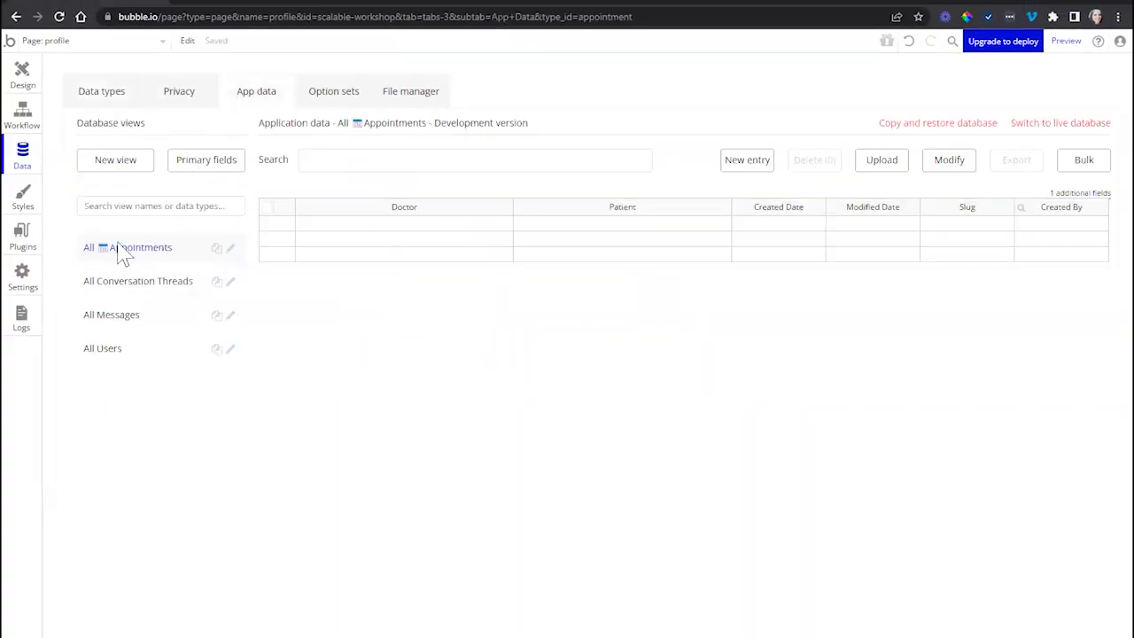
pyautogui.click(16, 72)
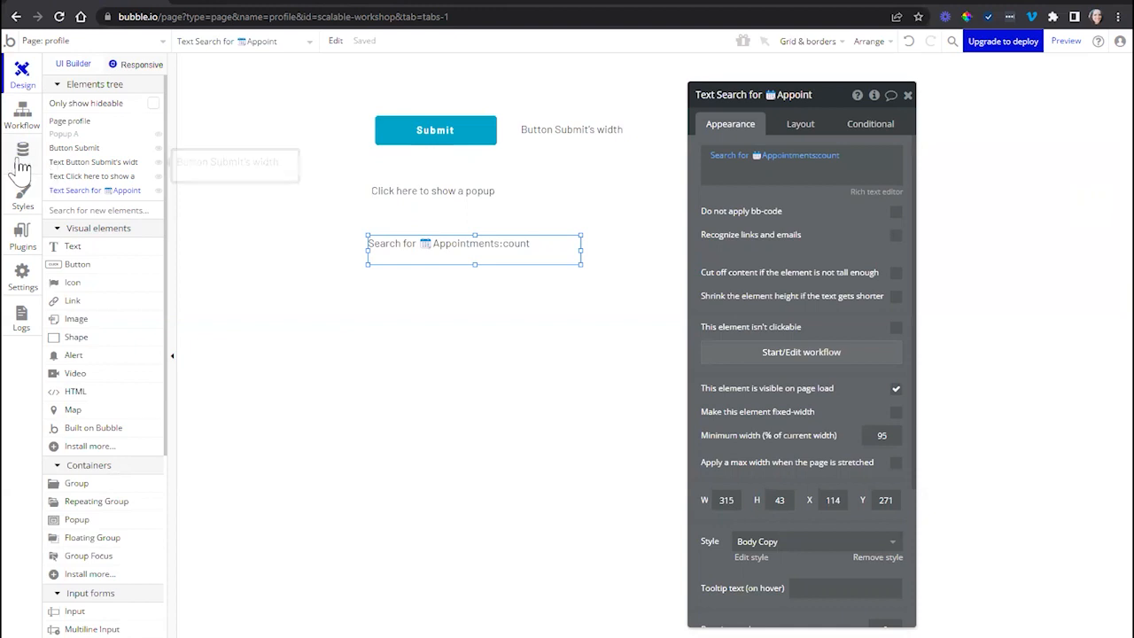
pyautogui.click(22, 158)
pyautogui.click(132, 94)
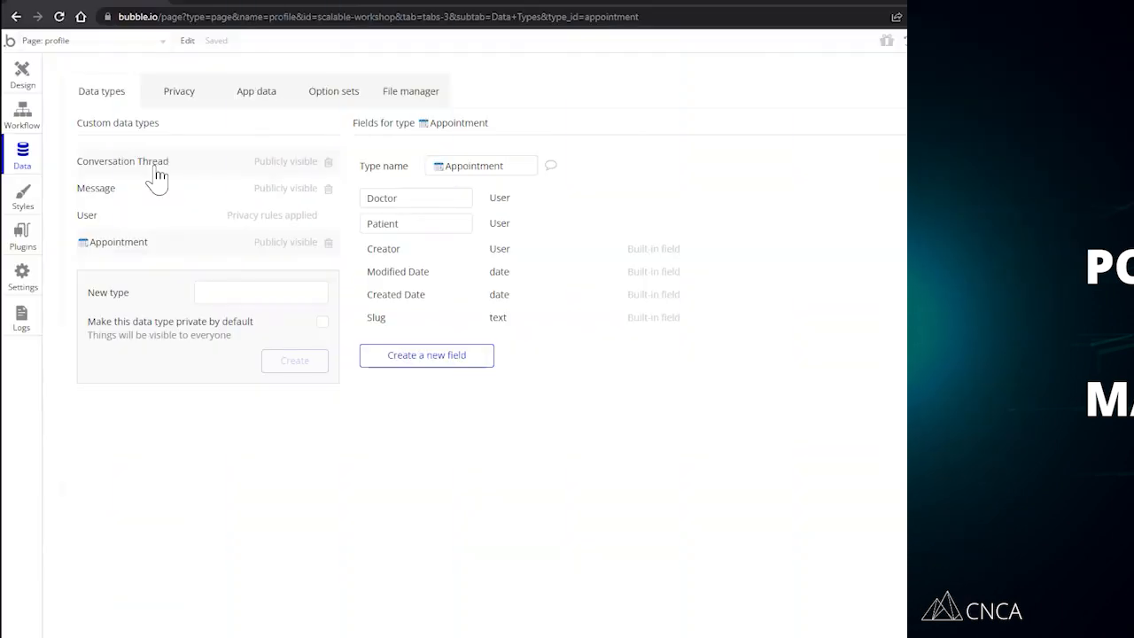
# - Rename the Conversation Thread data type by adding an envelope emoji in front of its name
pyautogui.click(156, 171)
pyautogui.click(431, 170)
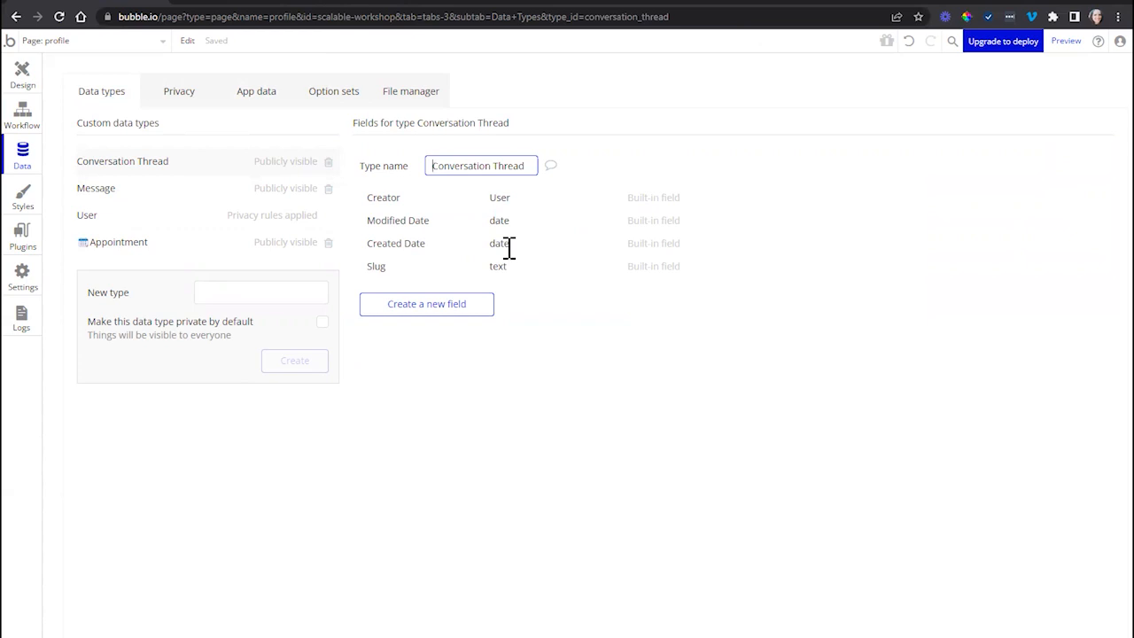
pyautogui.write('✉️')
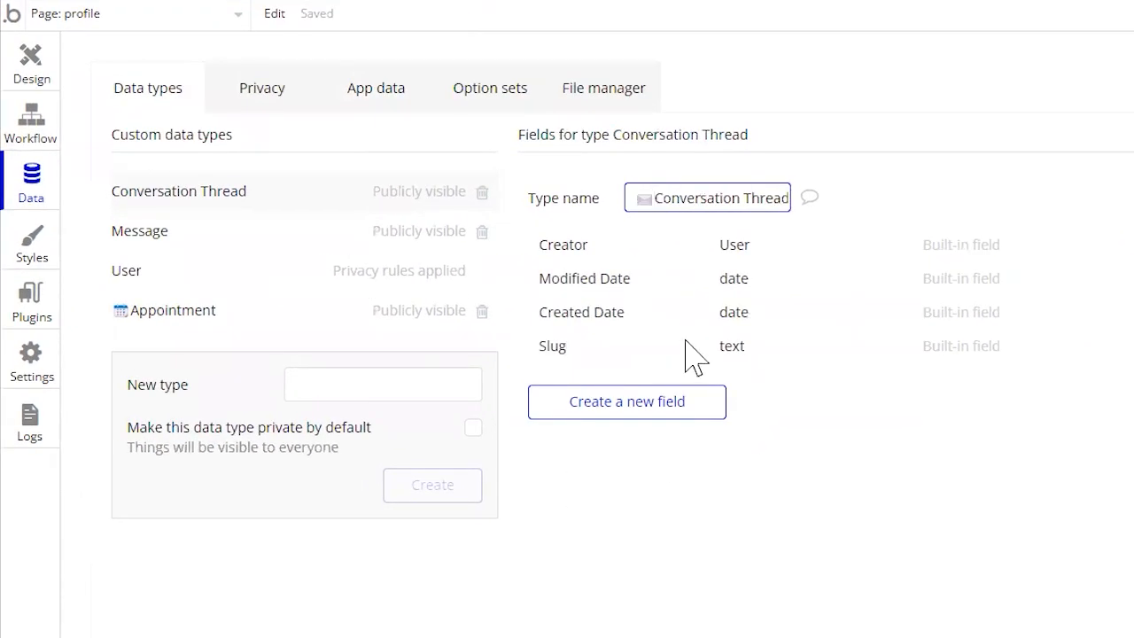
pyautogui.doubleClick(640, 204)
pyautogui.hotkey('ctrl', 'c')
# - Rename the Message data type by adding the same envelope emoji in front of its name
pyautogui.click(283, 233)
pyautogui.click(293, 197)
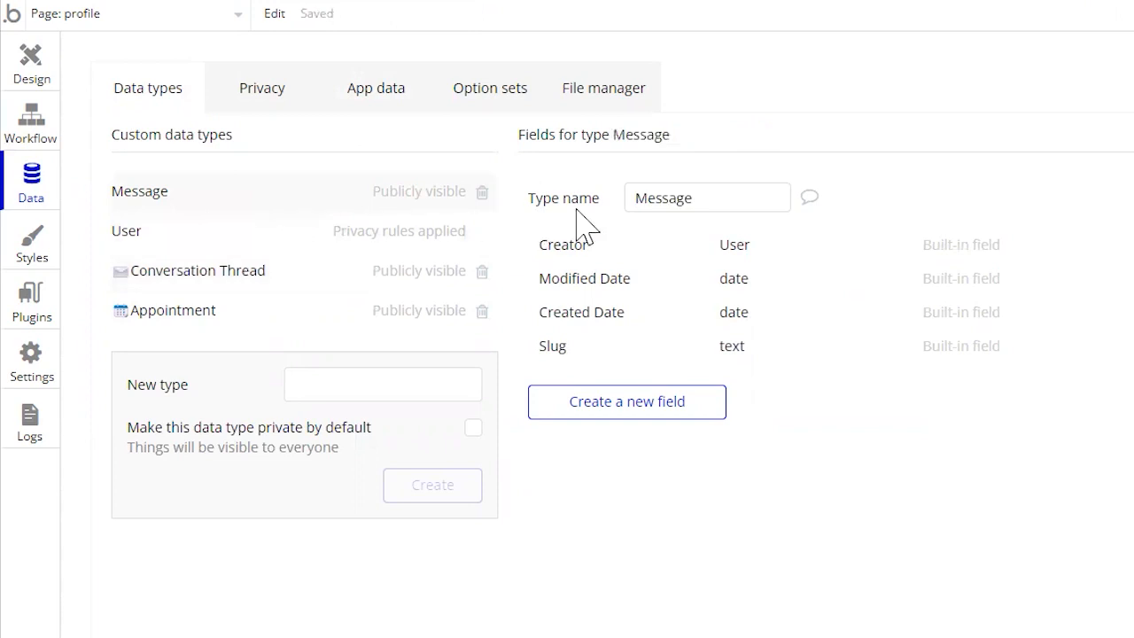
pyautogui.click(637, 205)
pyautogui.hotkey('ctrl', 'v')
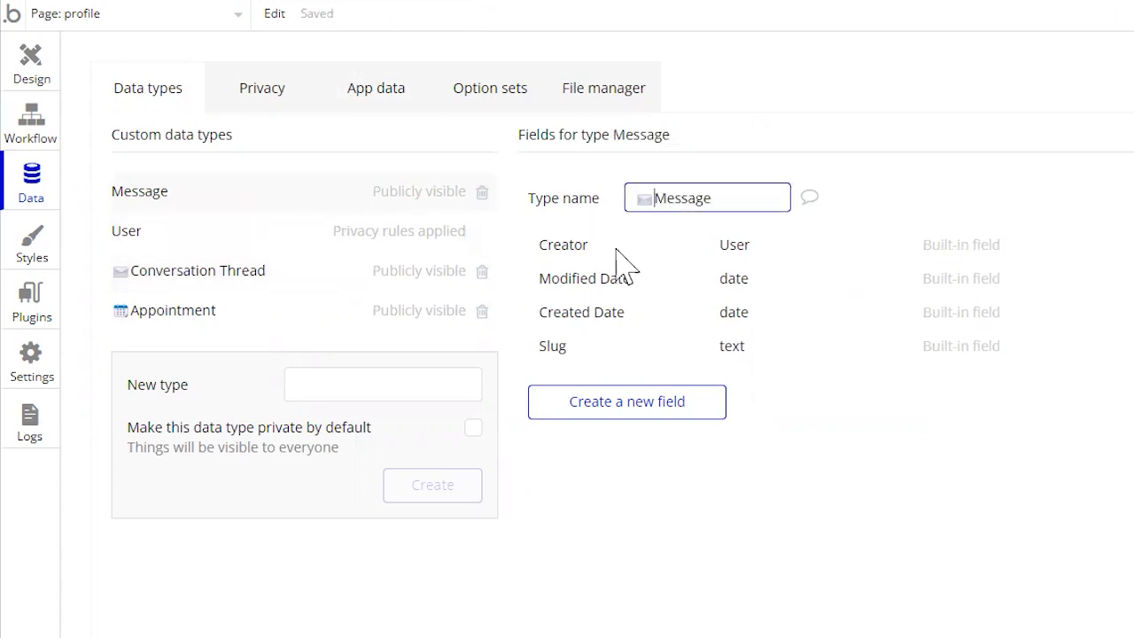
pyautogui.click(624, 264)
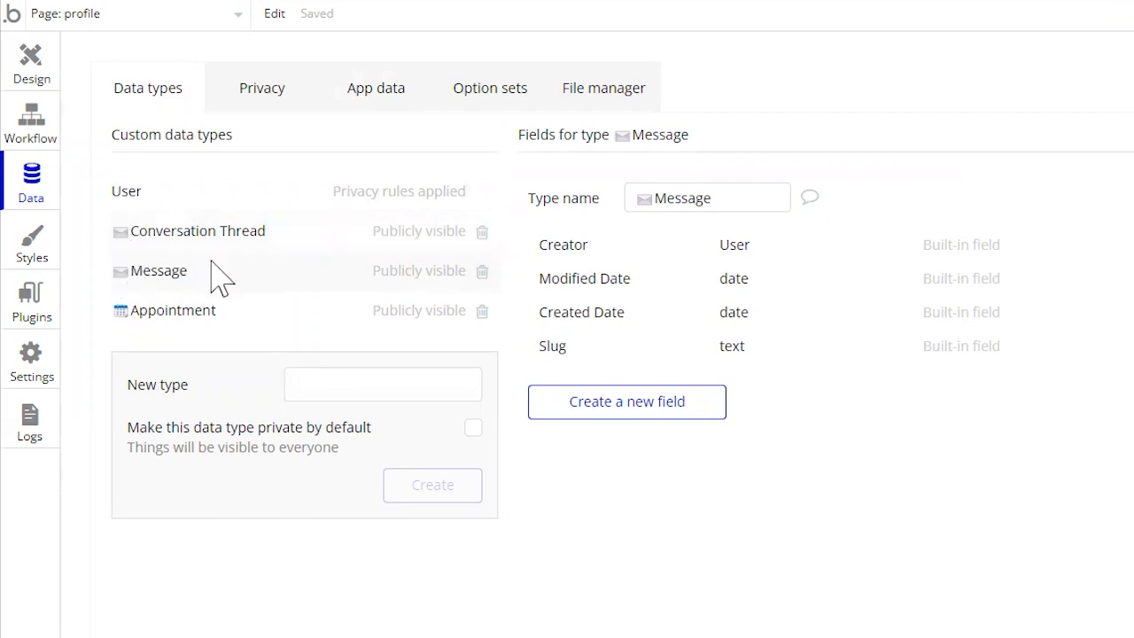
# - Add a green check mark emoji in front of the Submit button's element name on the profile page
pyautogui.click(35, 82)
pyautogui.click(610, 159)
pyautogui.moveTo(1085, 219); pyautogui.dragTo(984, 234)
pyautogui.click(947, 121)
pyautogui.click(926, 113)
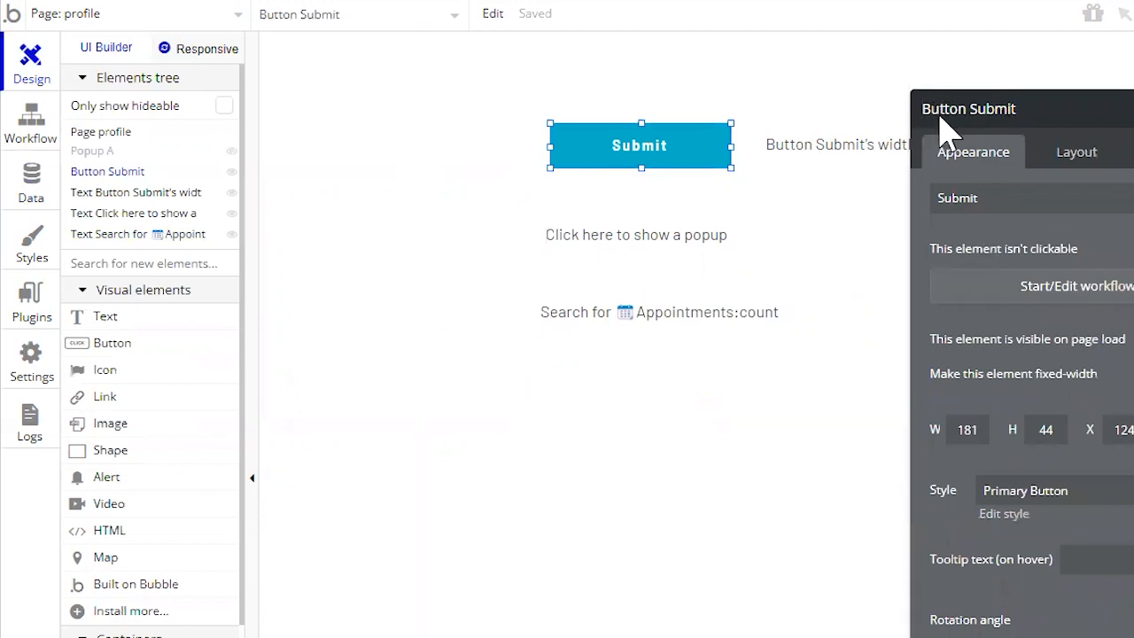
pyautogui.write('✅')
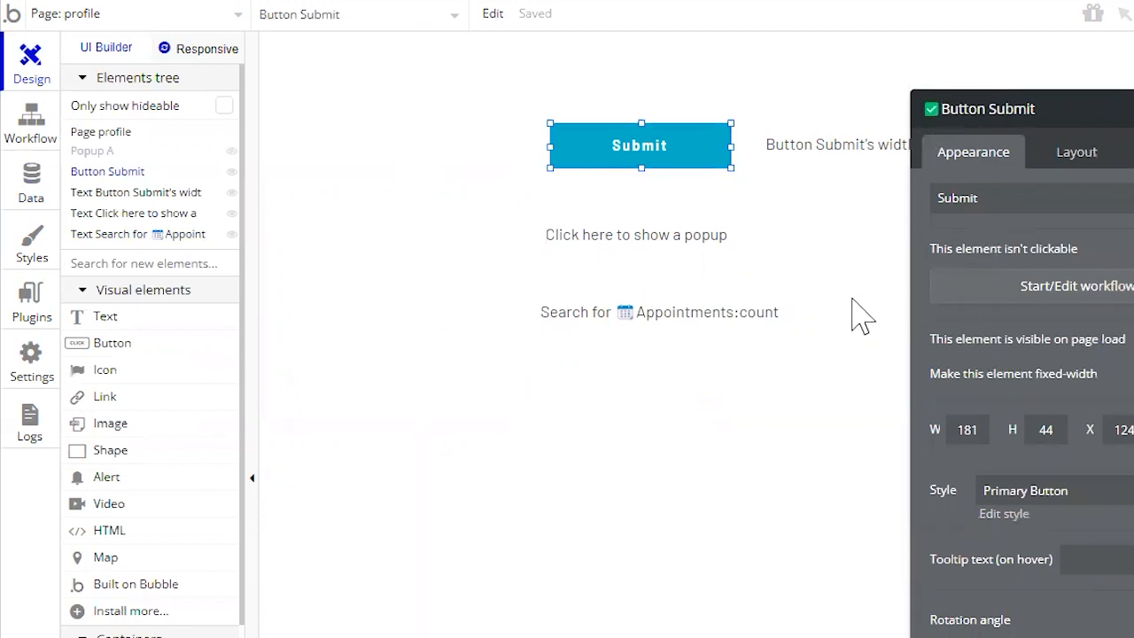
pyautogui.click(949, 132)
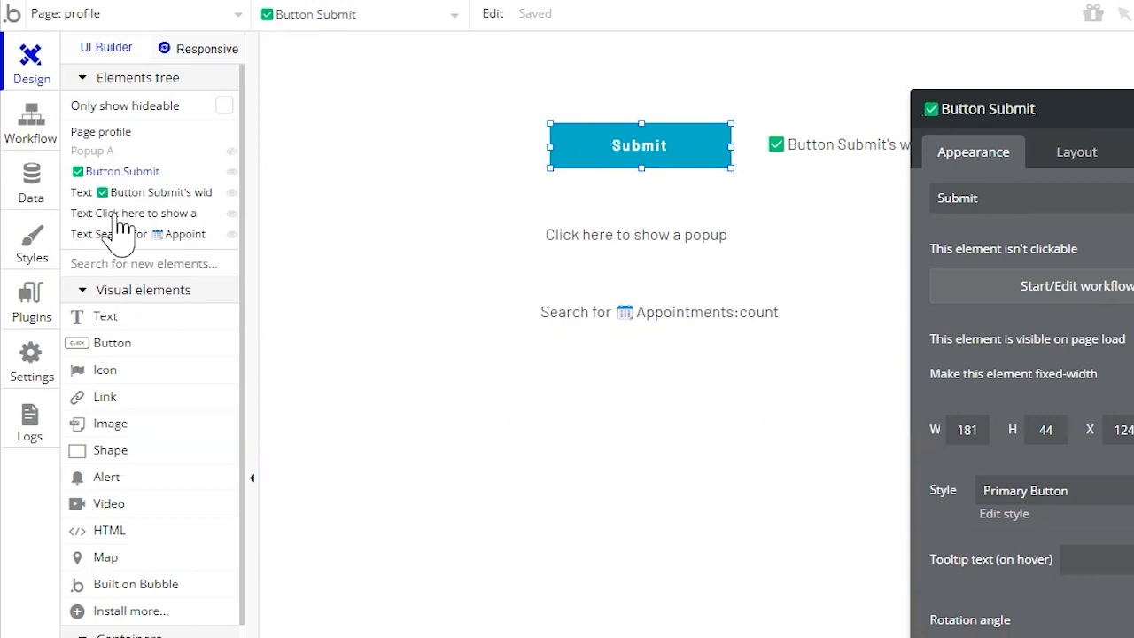
# - Add a computer mouse emoji in front of the "Text Click here to show a is clicked" workflow event's name
pyautogui.click(39, 140)
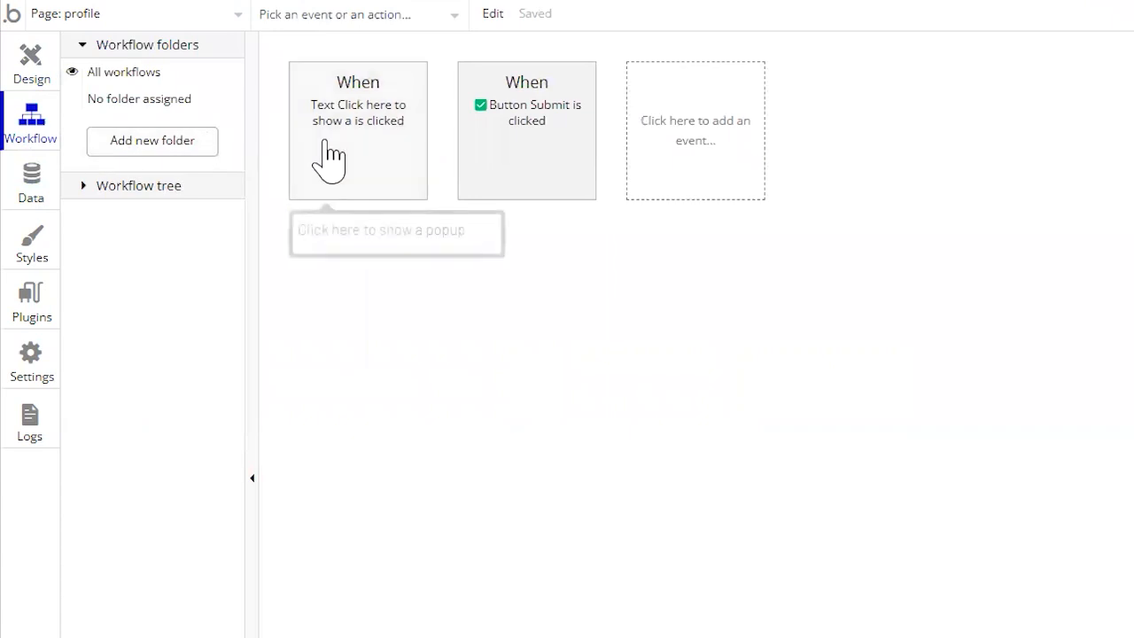
pyautogui.click(327, 159)
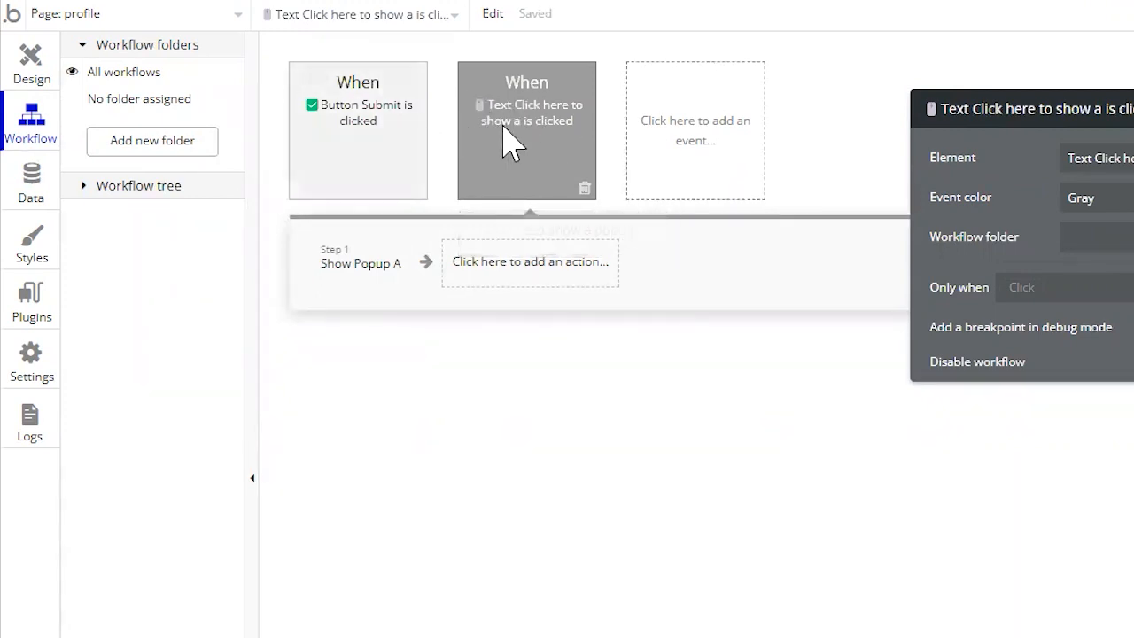
# - Create a workflow folder named "submit flow" with a green check mark emoji in front
pyautogui.click(152, 141)
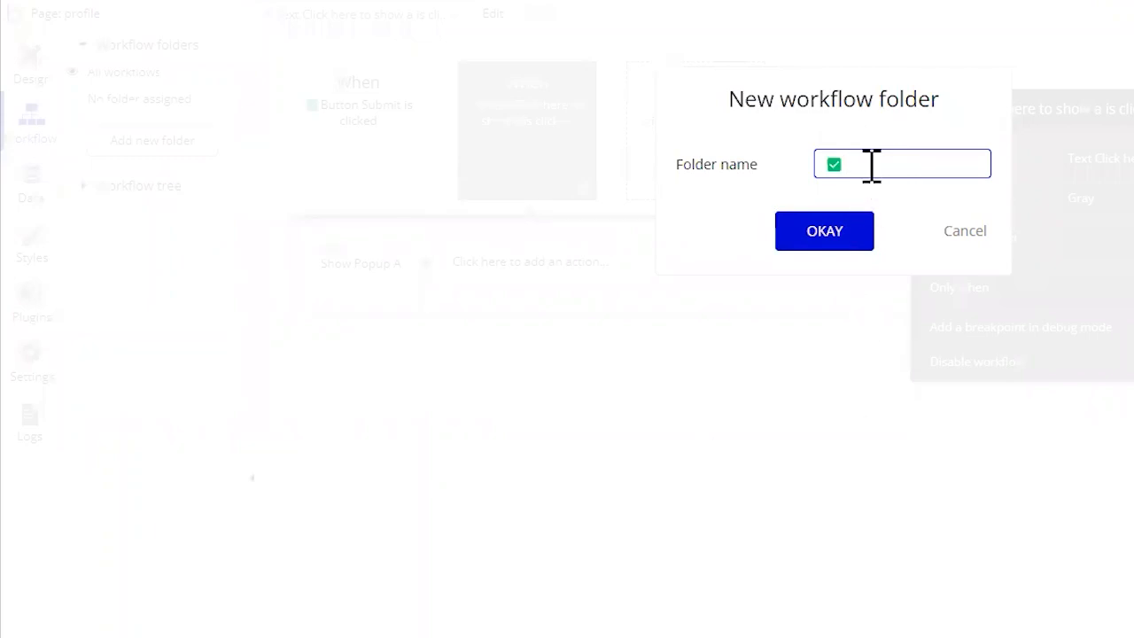
pyautogui.write('submit flow')
pyautogui.press('Return')
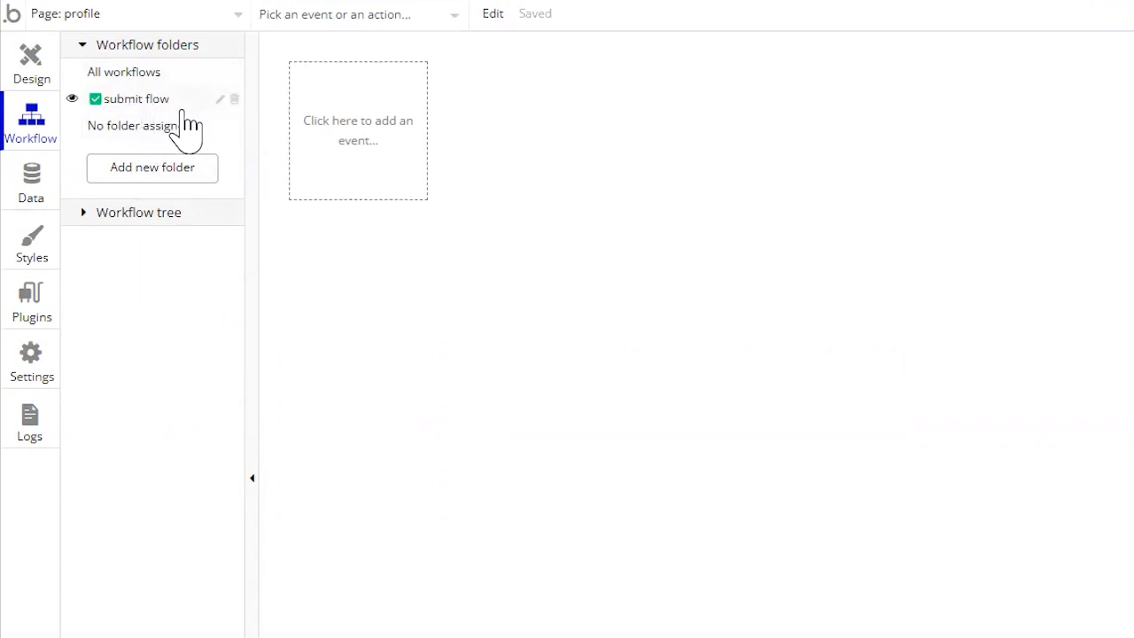
# - Review the emoji-prefixed names in the page design and the custom data types, ending in the page design
pyautogui.click(50, 88)
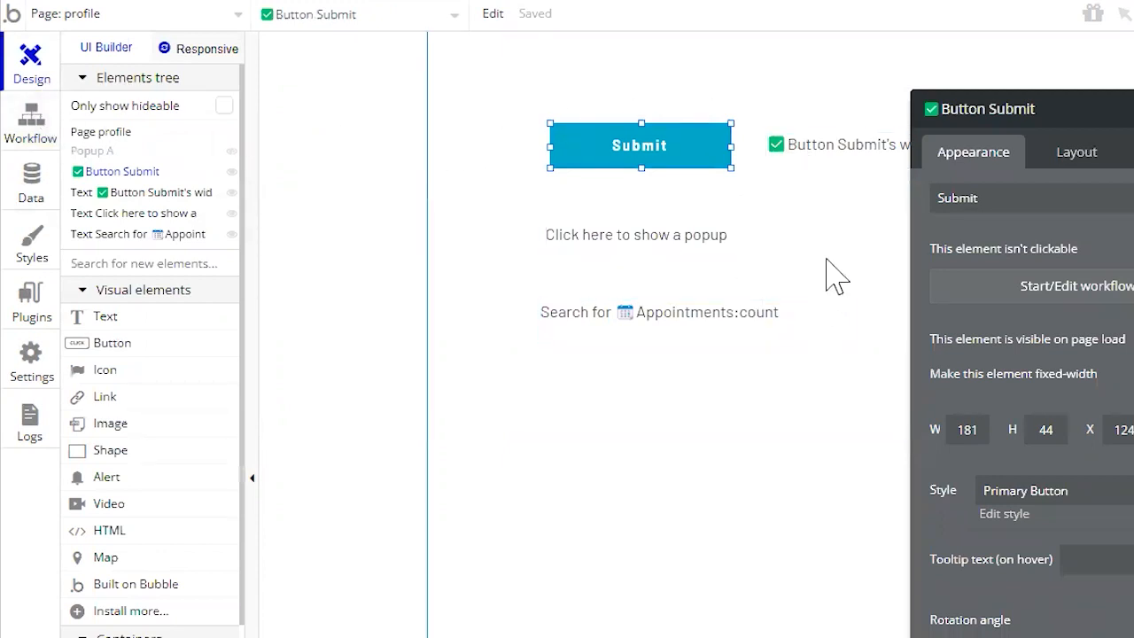
pyautogui.click(31, 184)
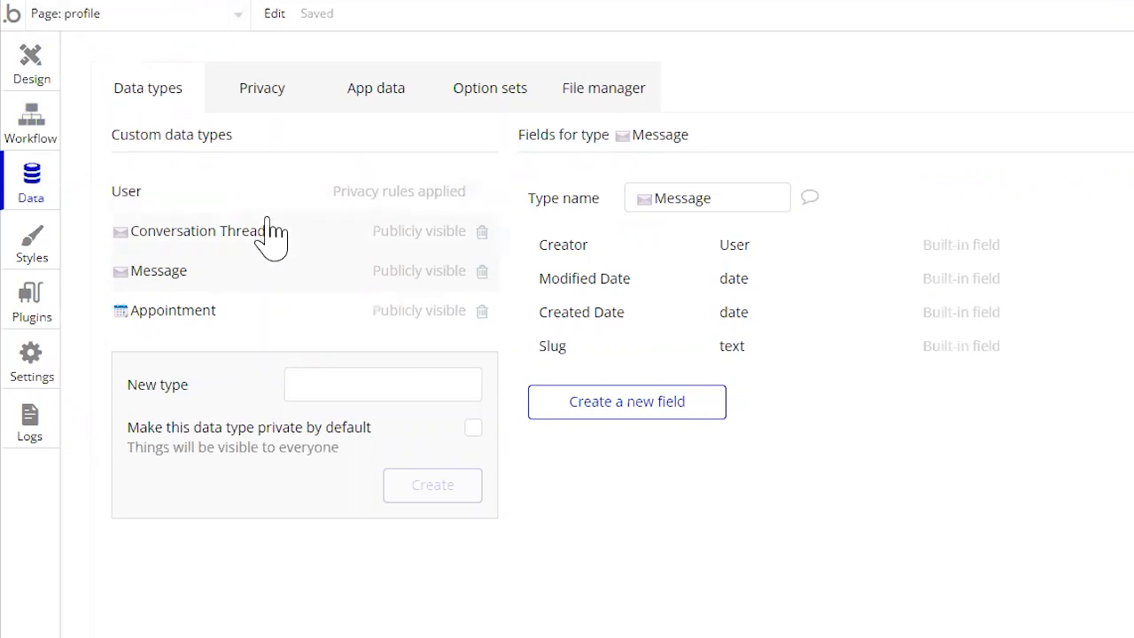
pyautogui.click(30, 76)
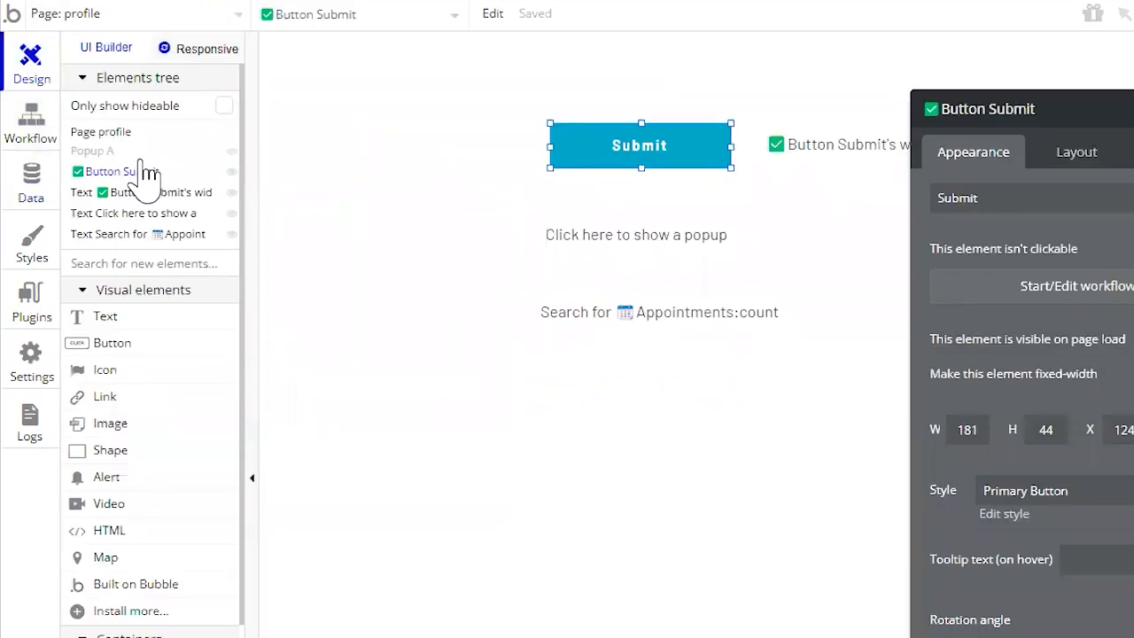